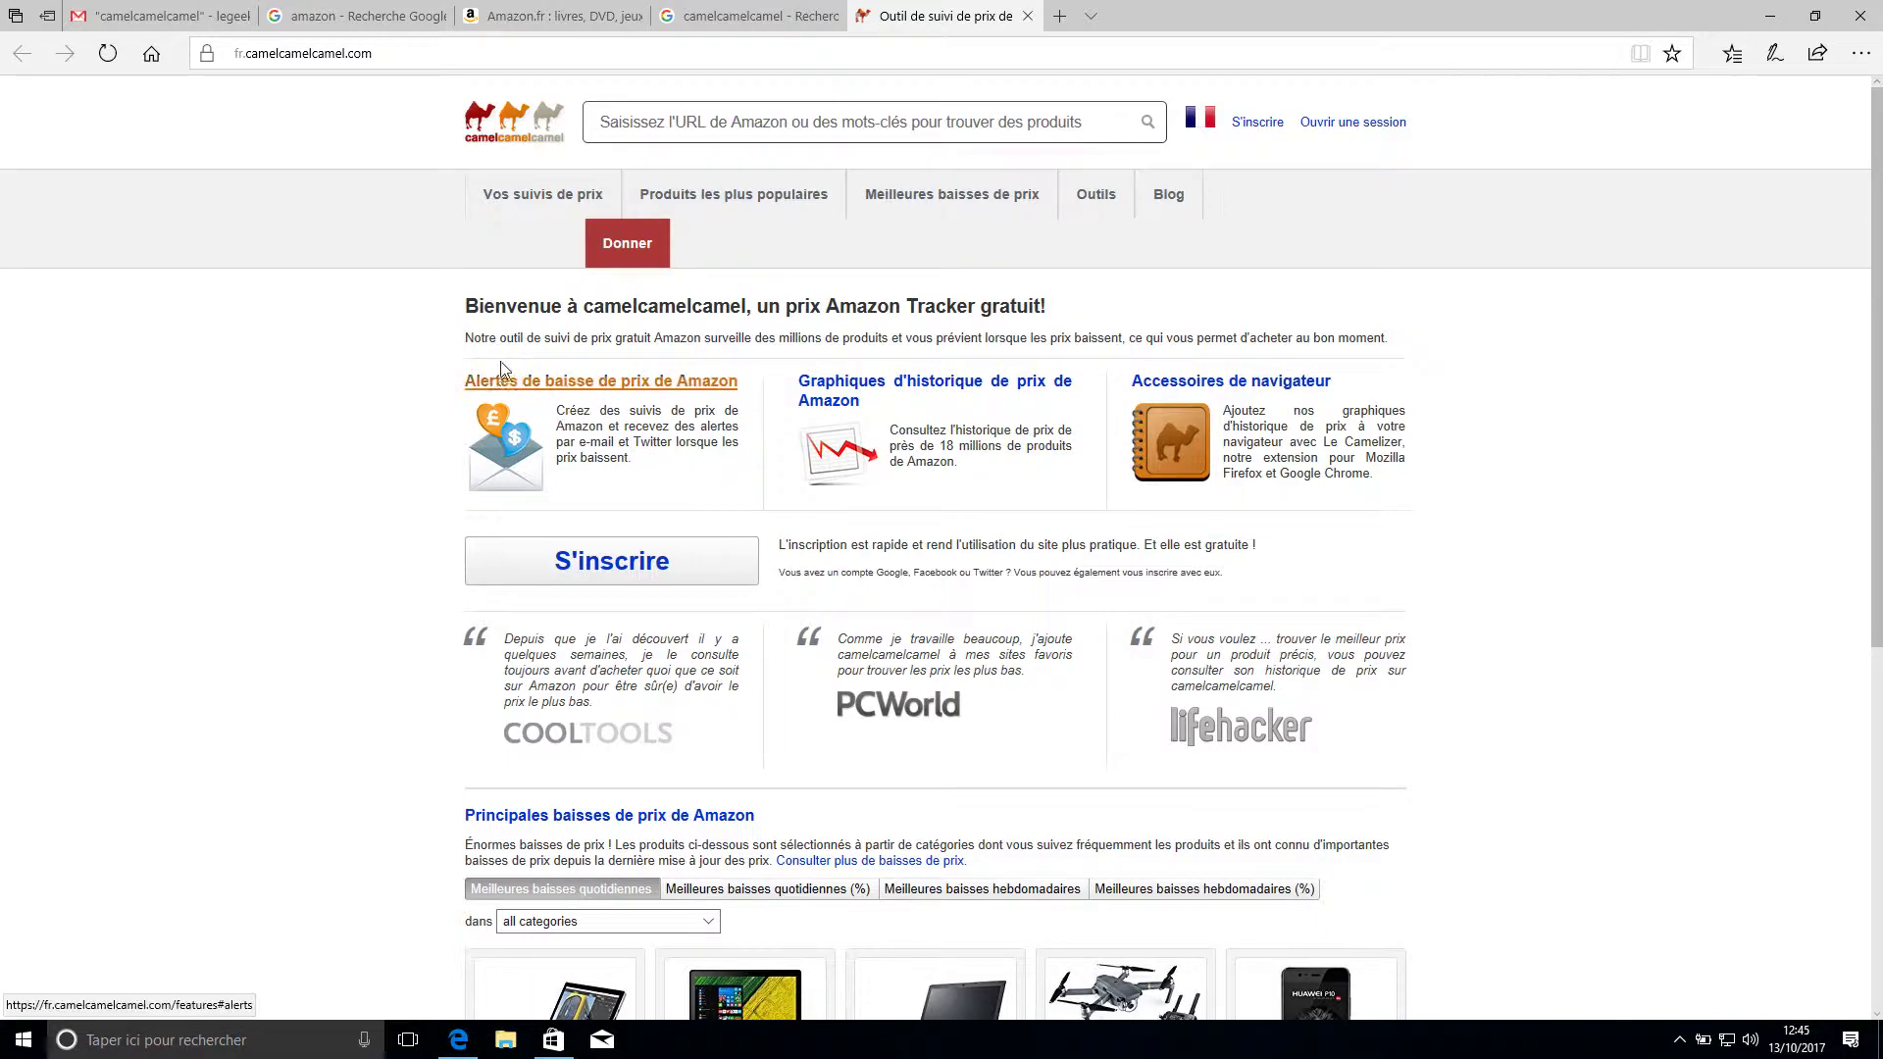
Open the Amazon.fr site from the Google results for amazon.
click(331, 18)
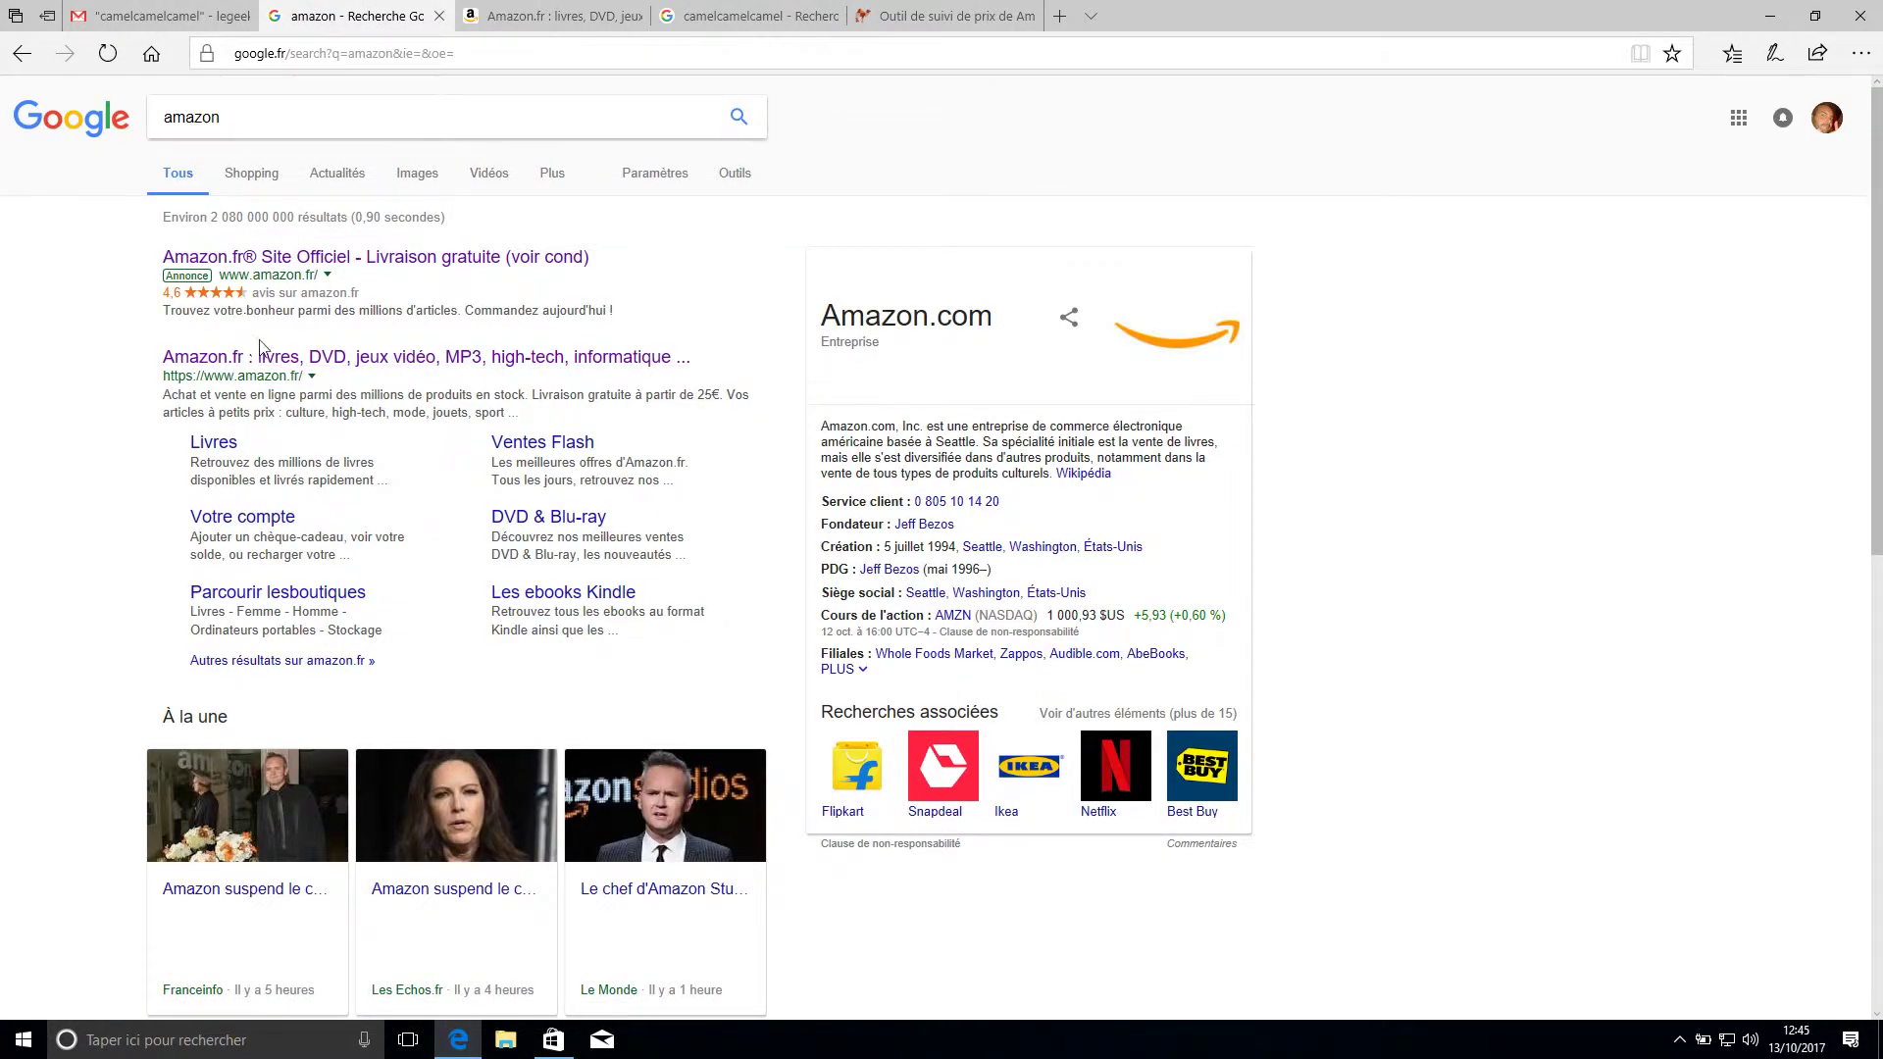
click(333, 362)
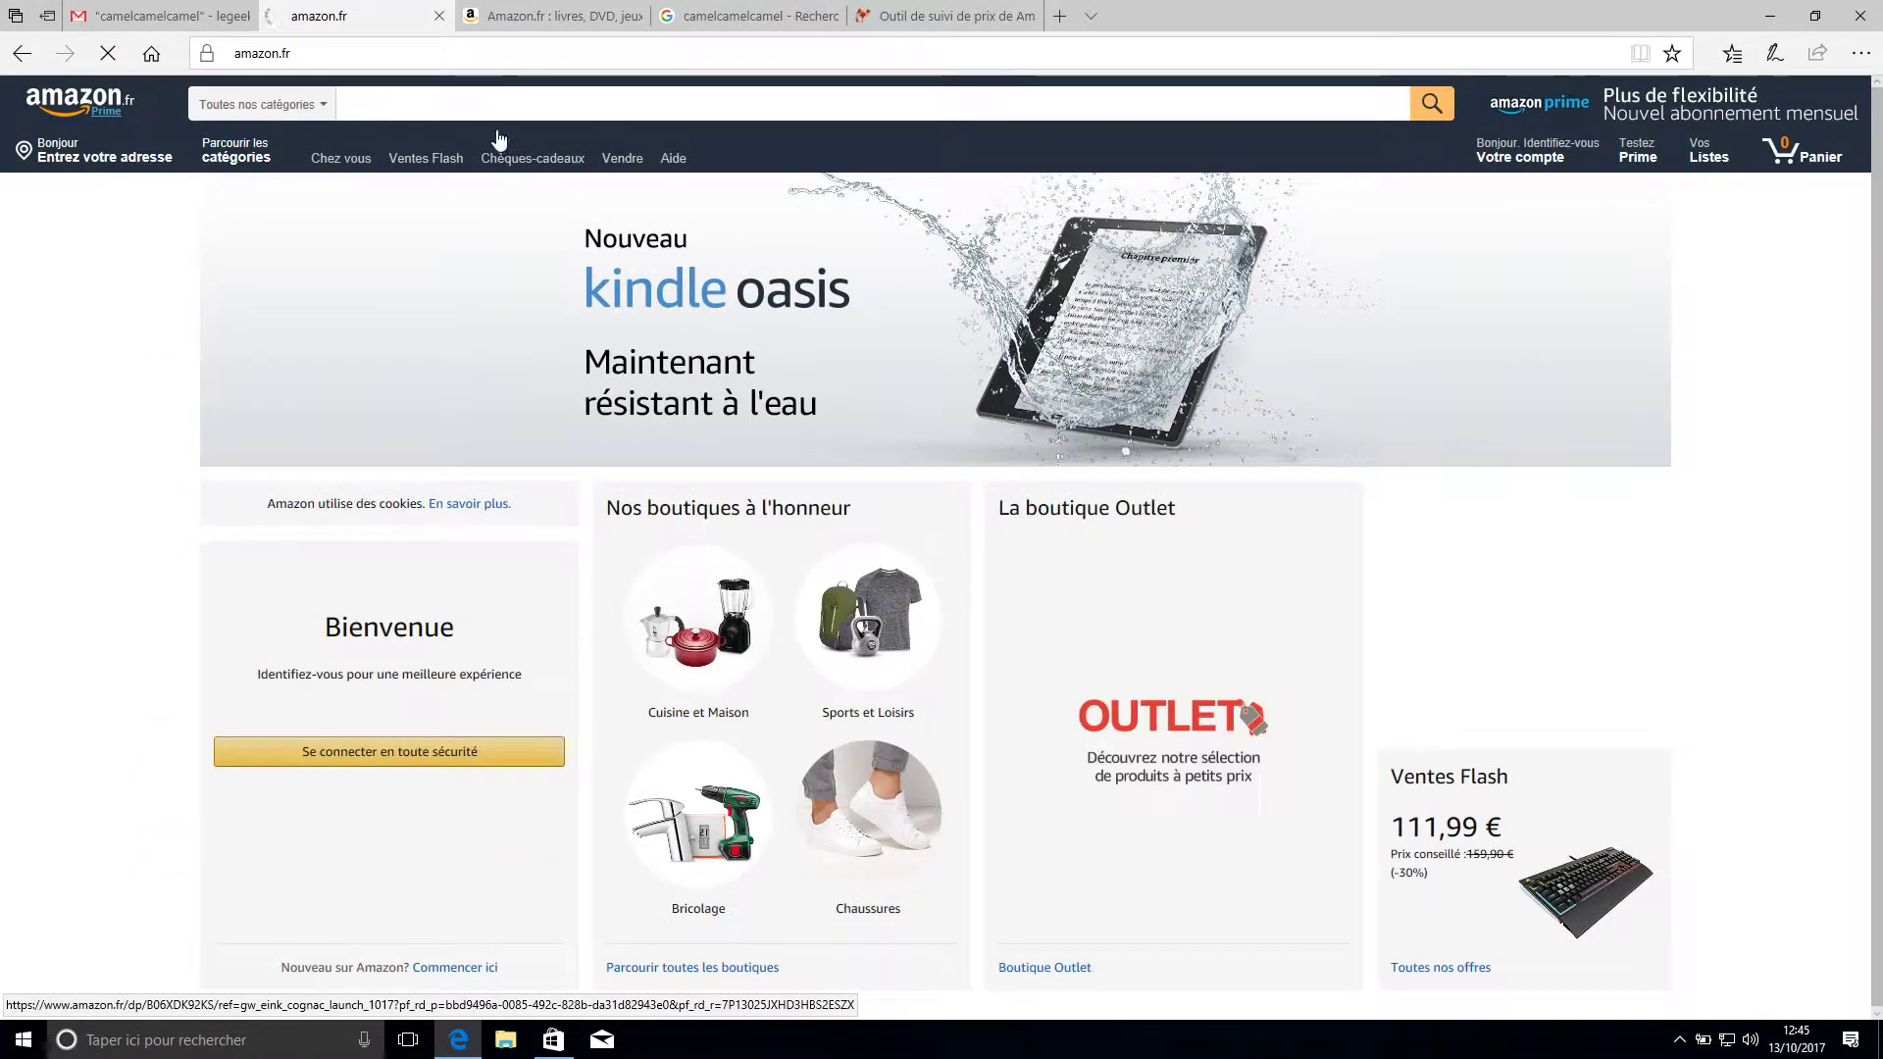
click(386, 99)
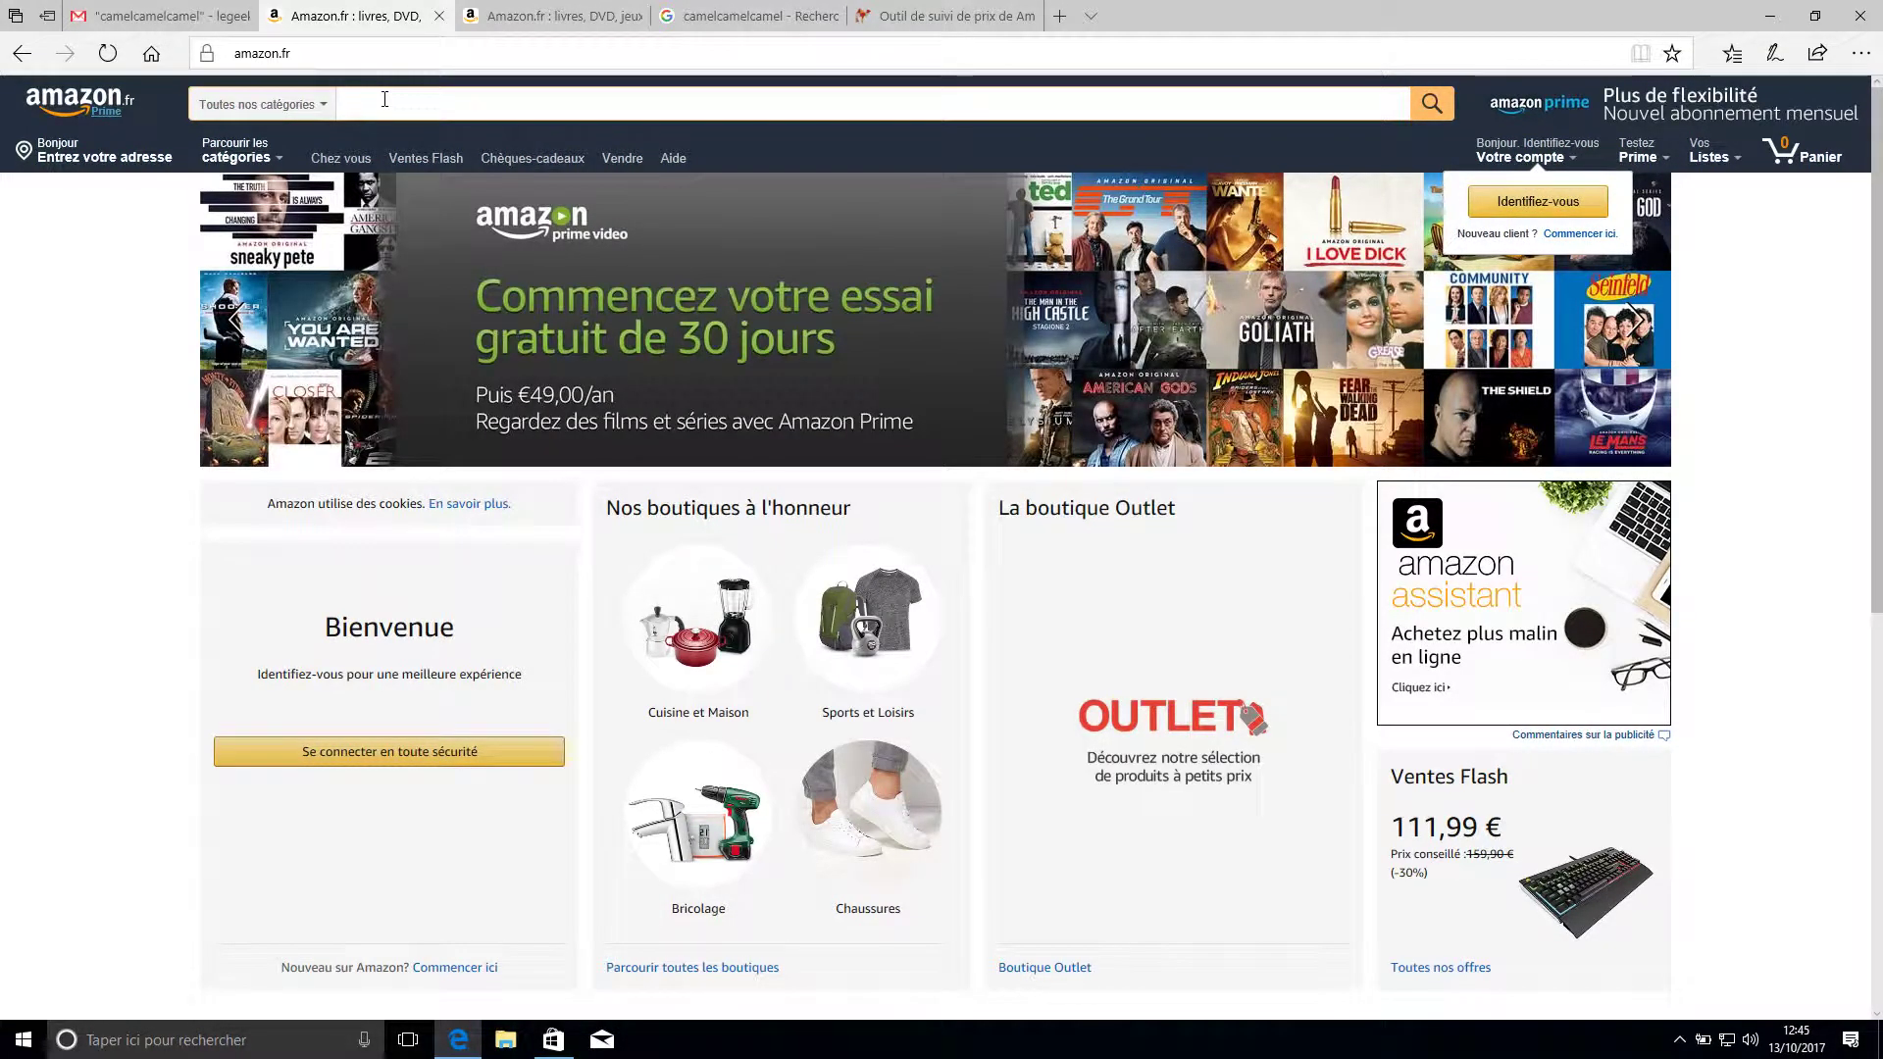
click(936, 19)
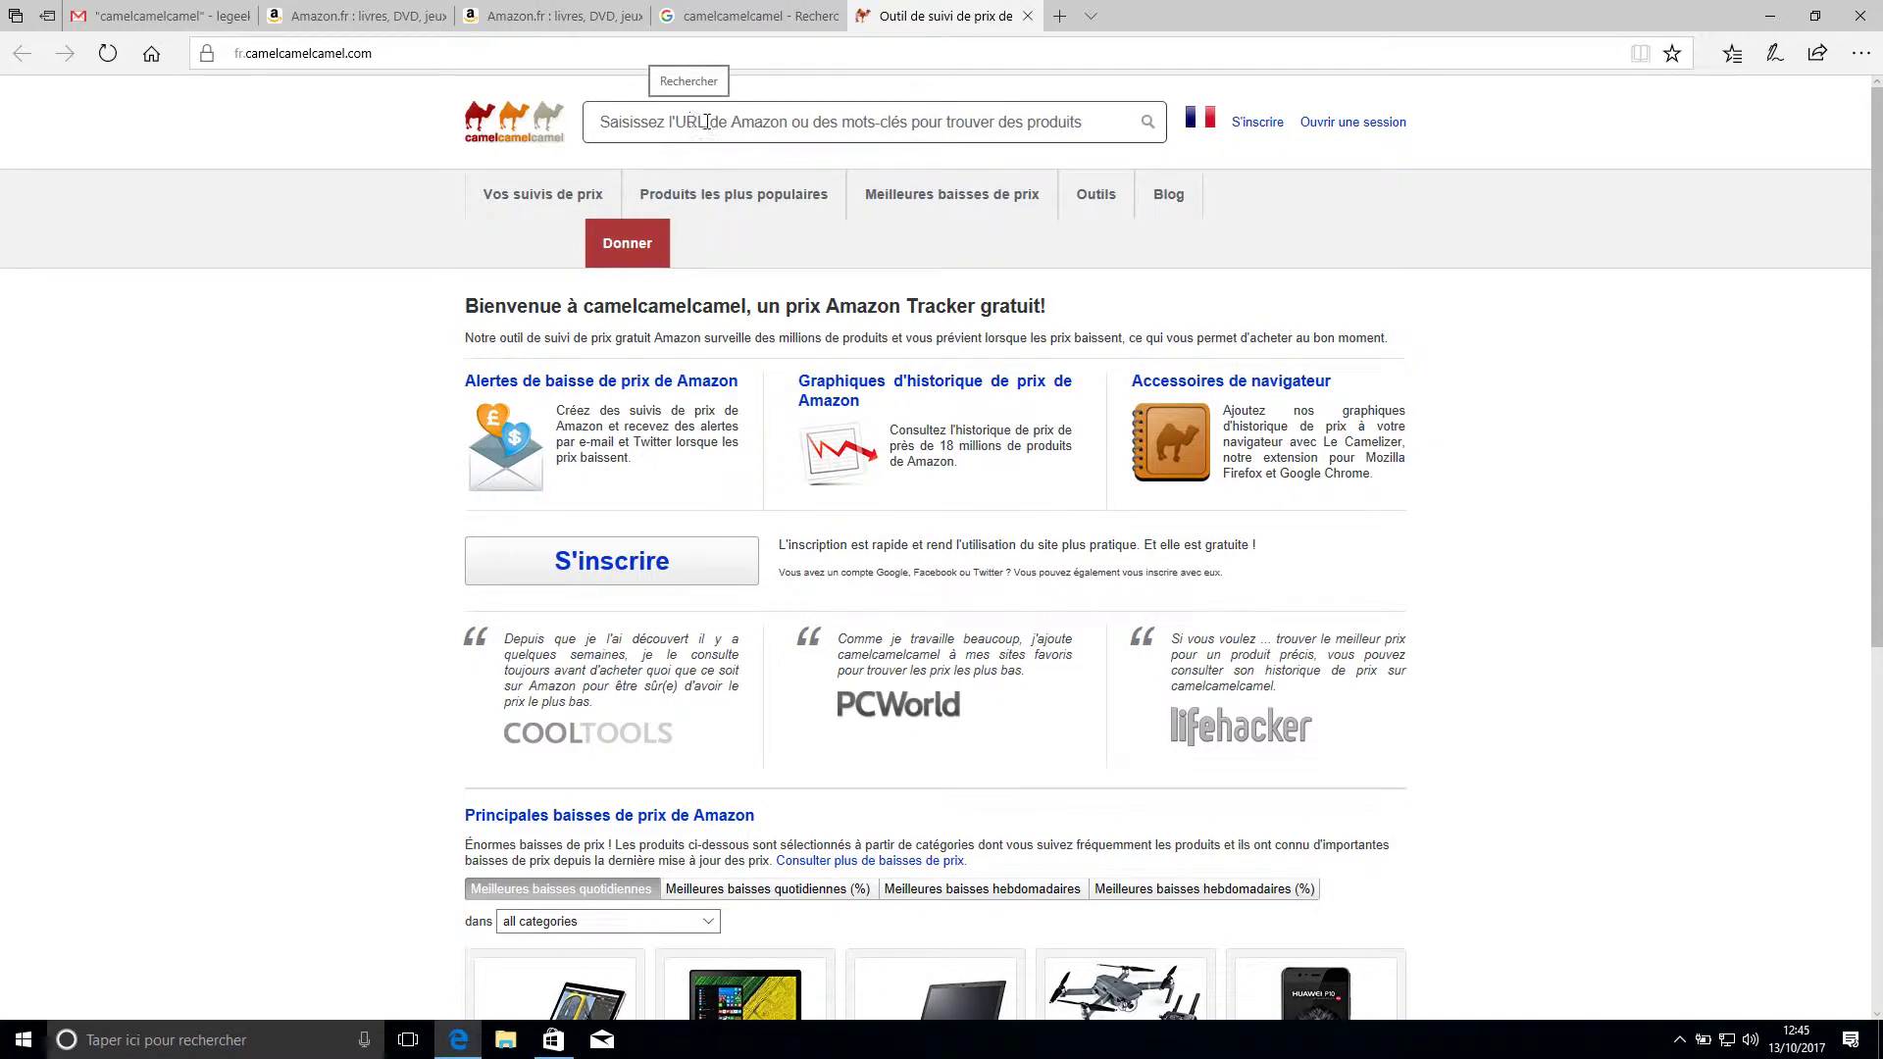
click(347, 15)
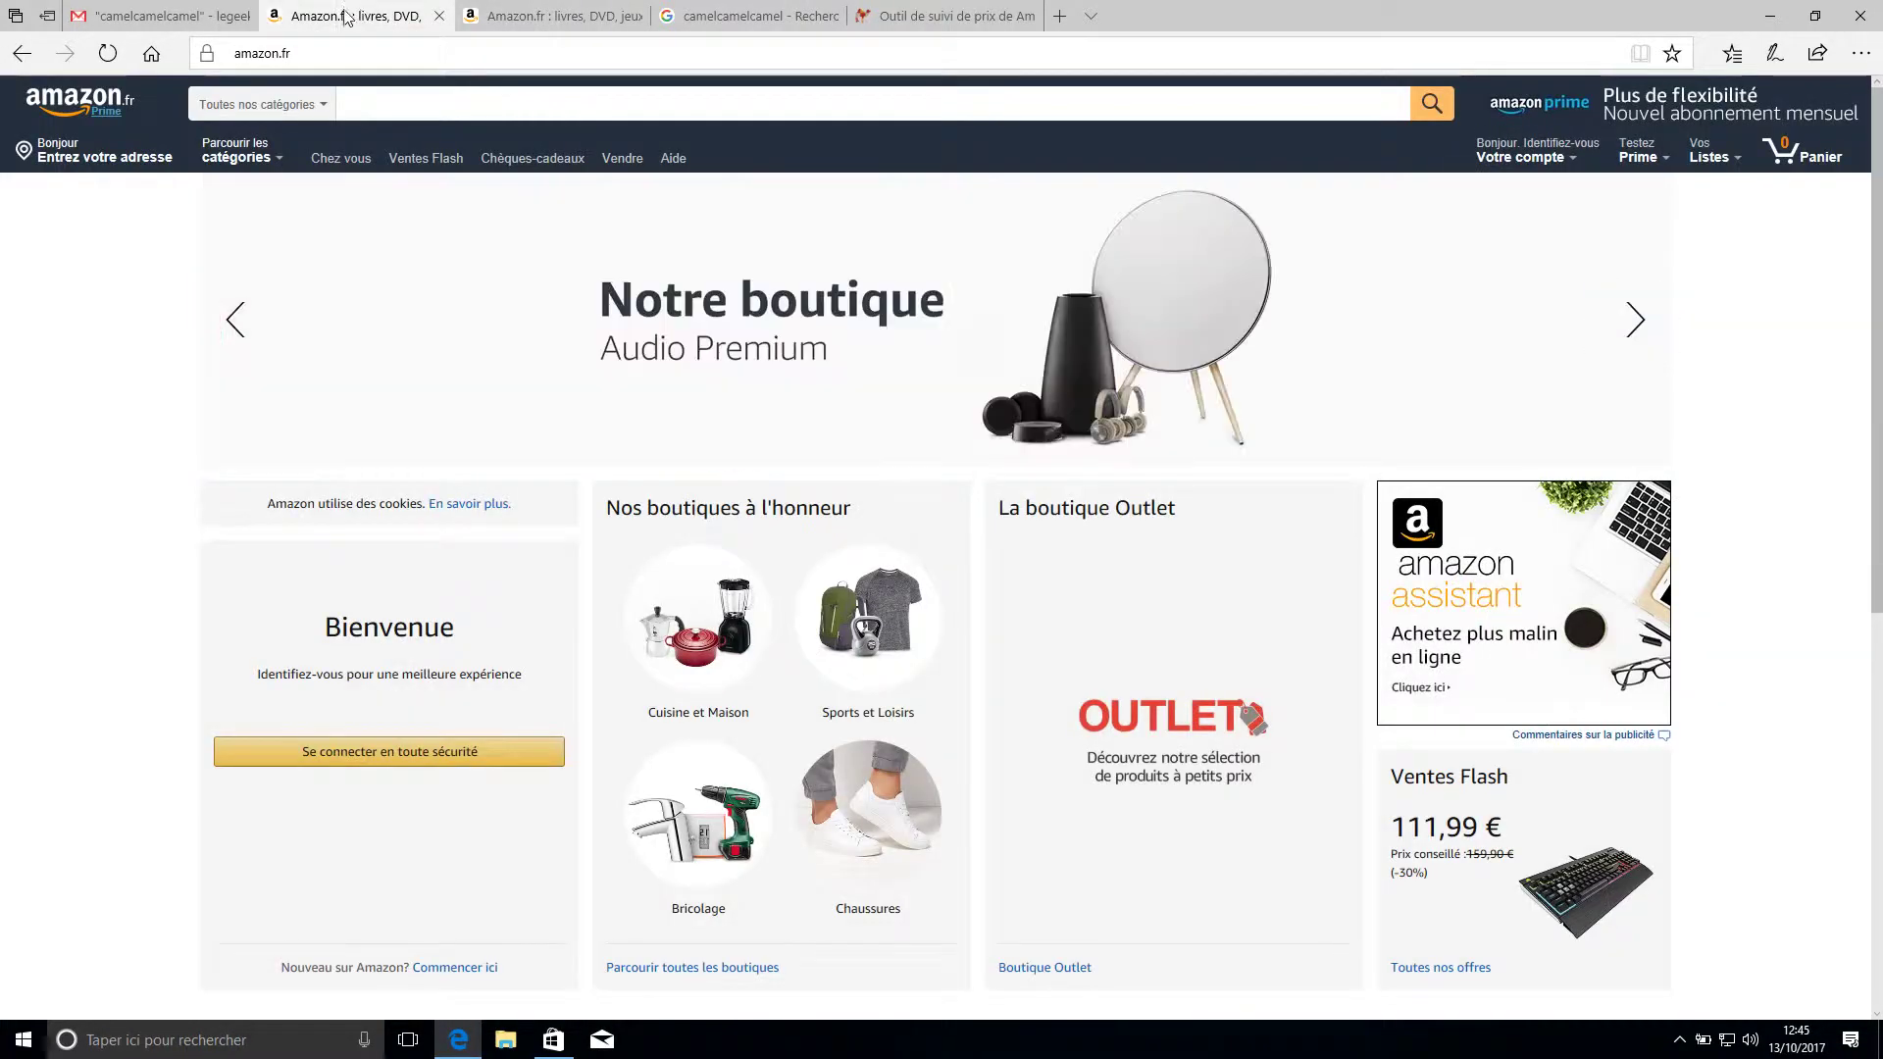
Search Amazon.fr for "moto g5" and open the grey 16 Go Motorola Moto G5 smartphone's product page.
mouse_move(275, 157)
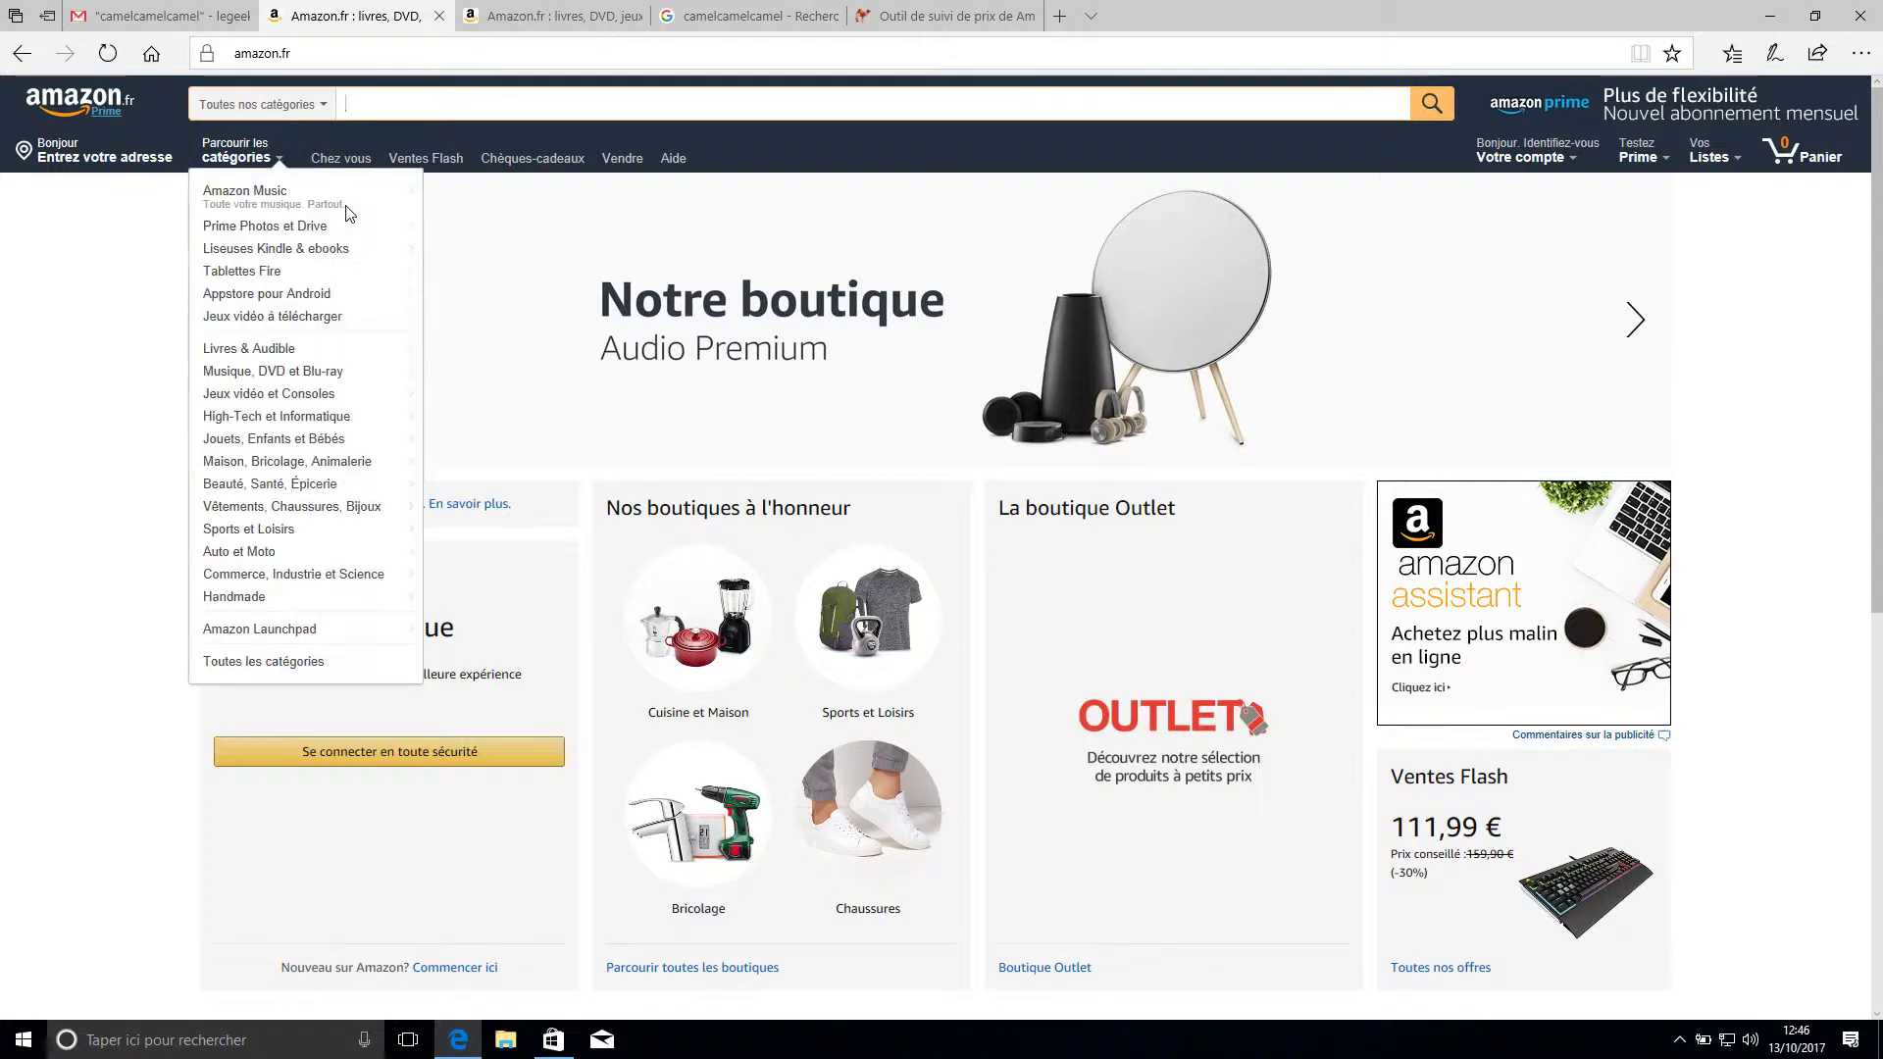
click(397, 106)
text(mo)
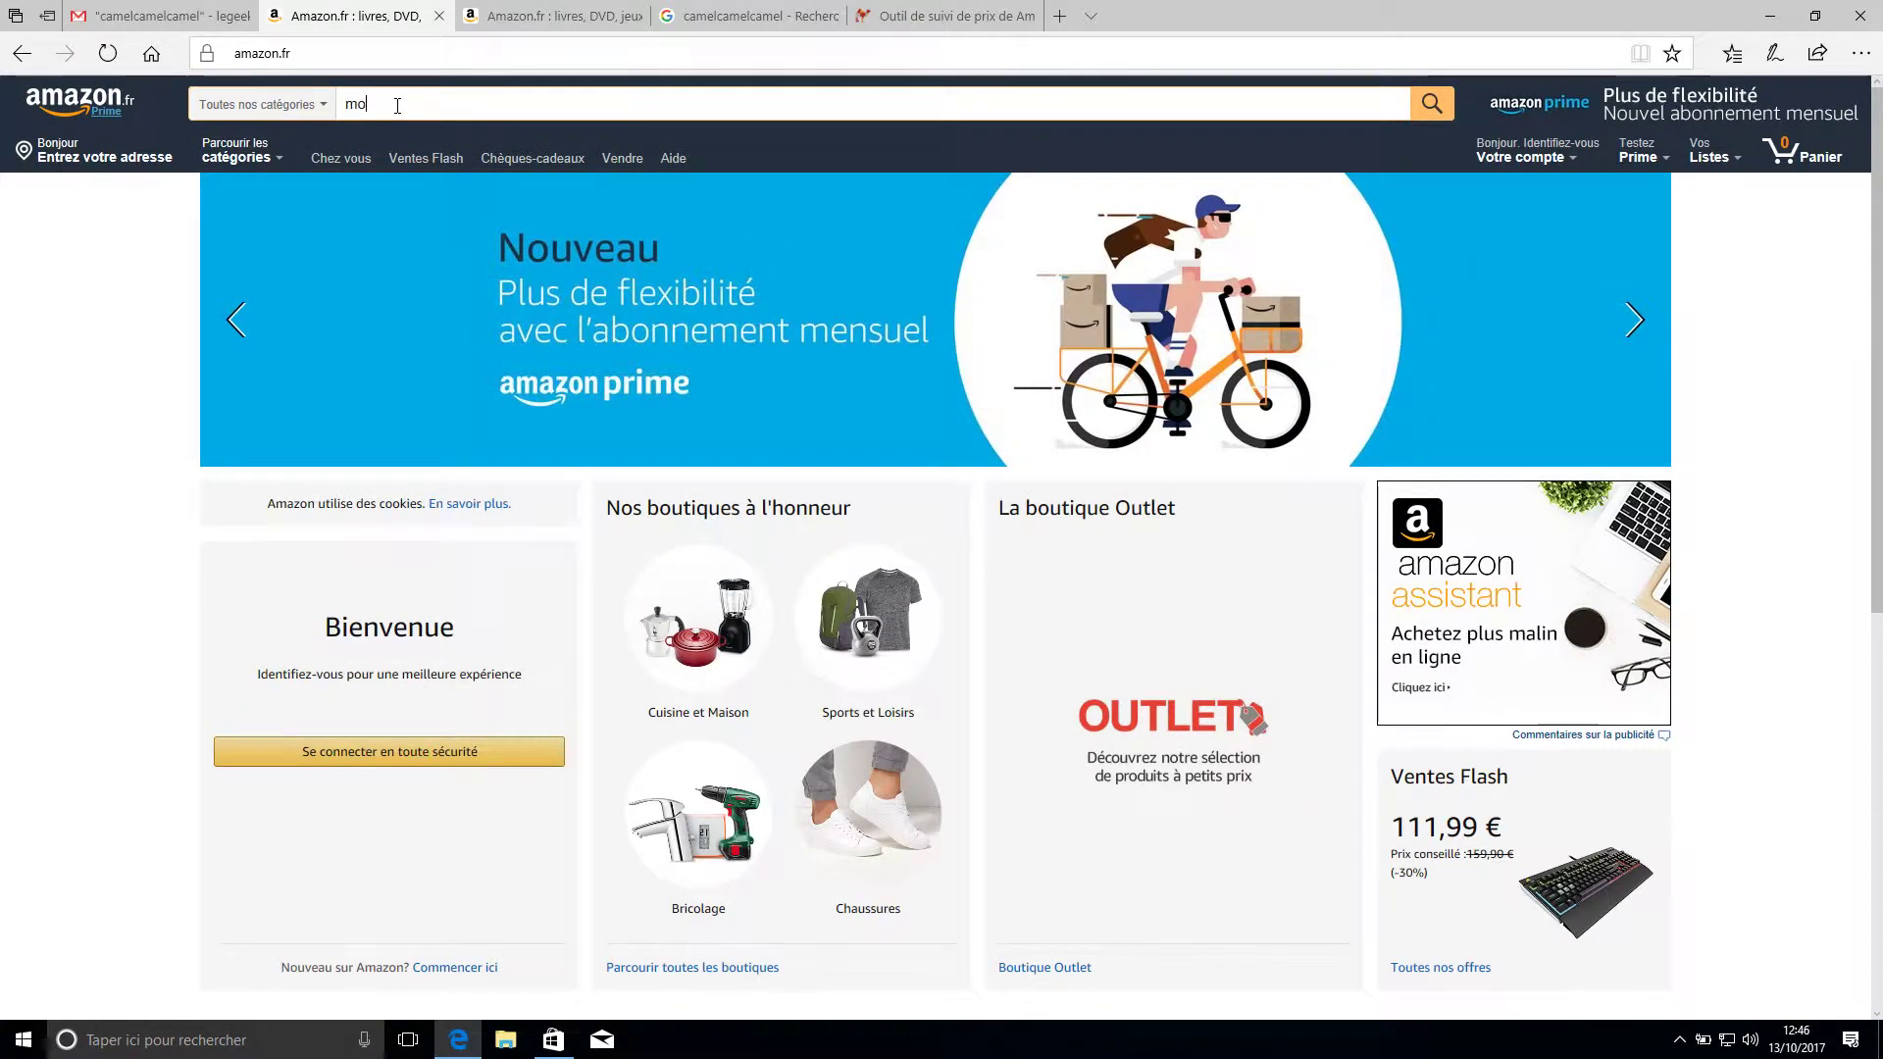
text(t o g5)
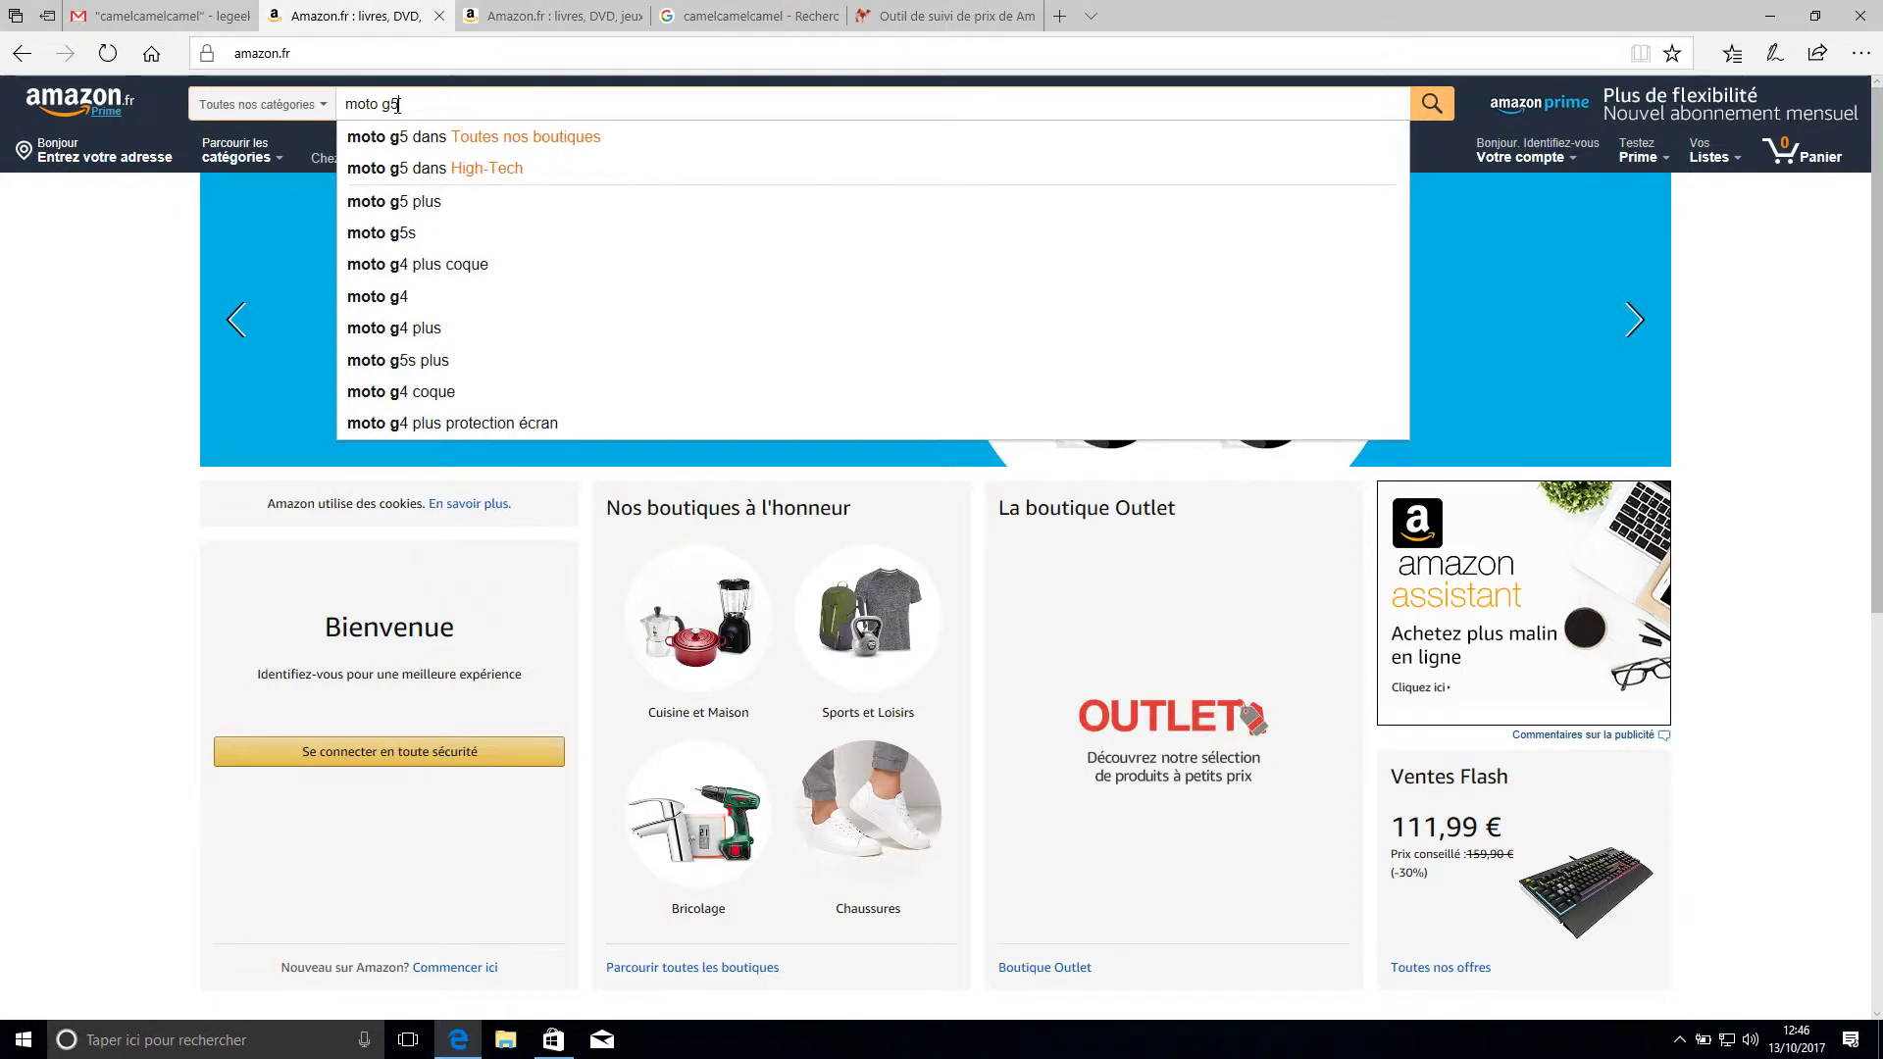
key(Return)
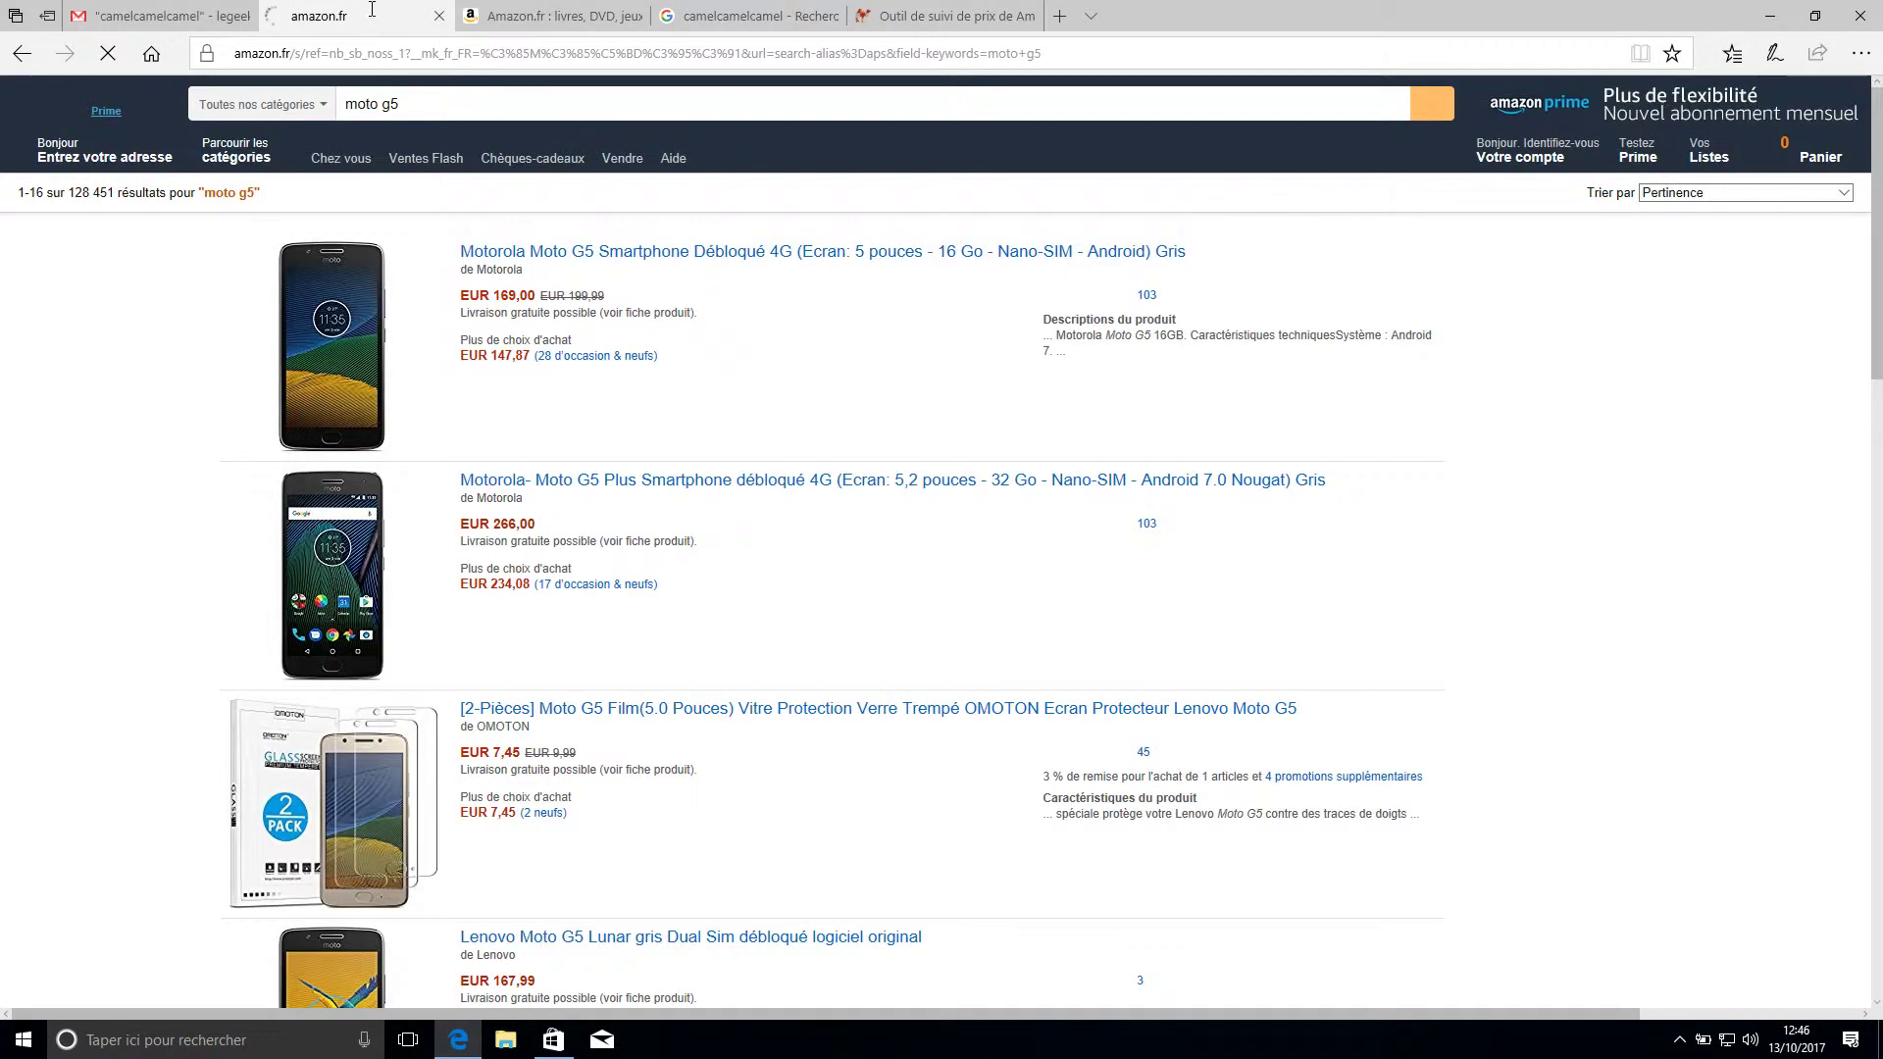
click(679, 260)
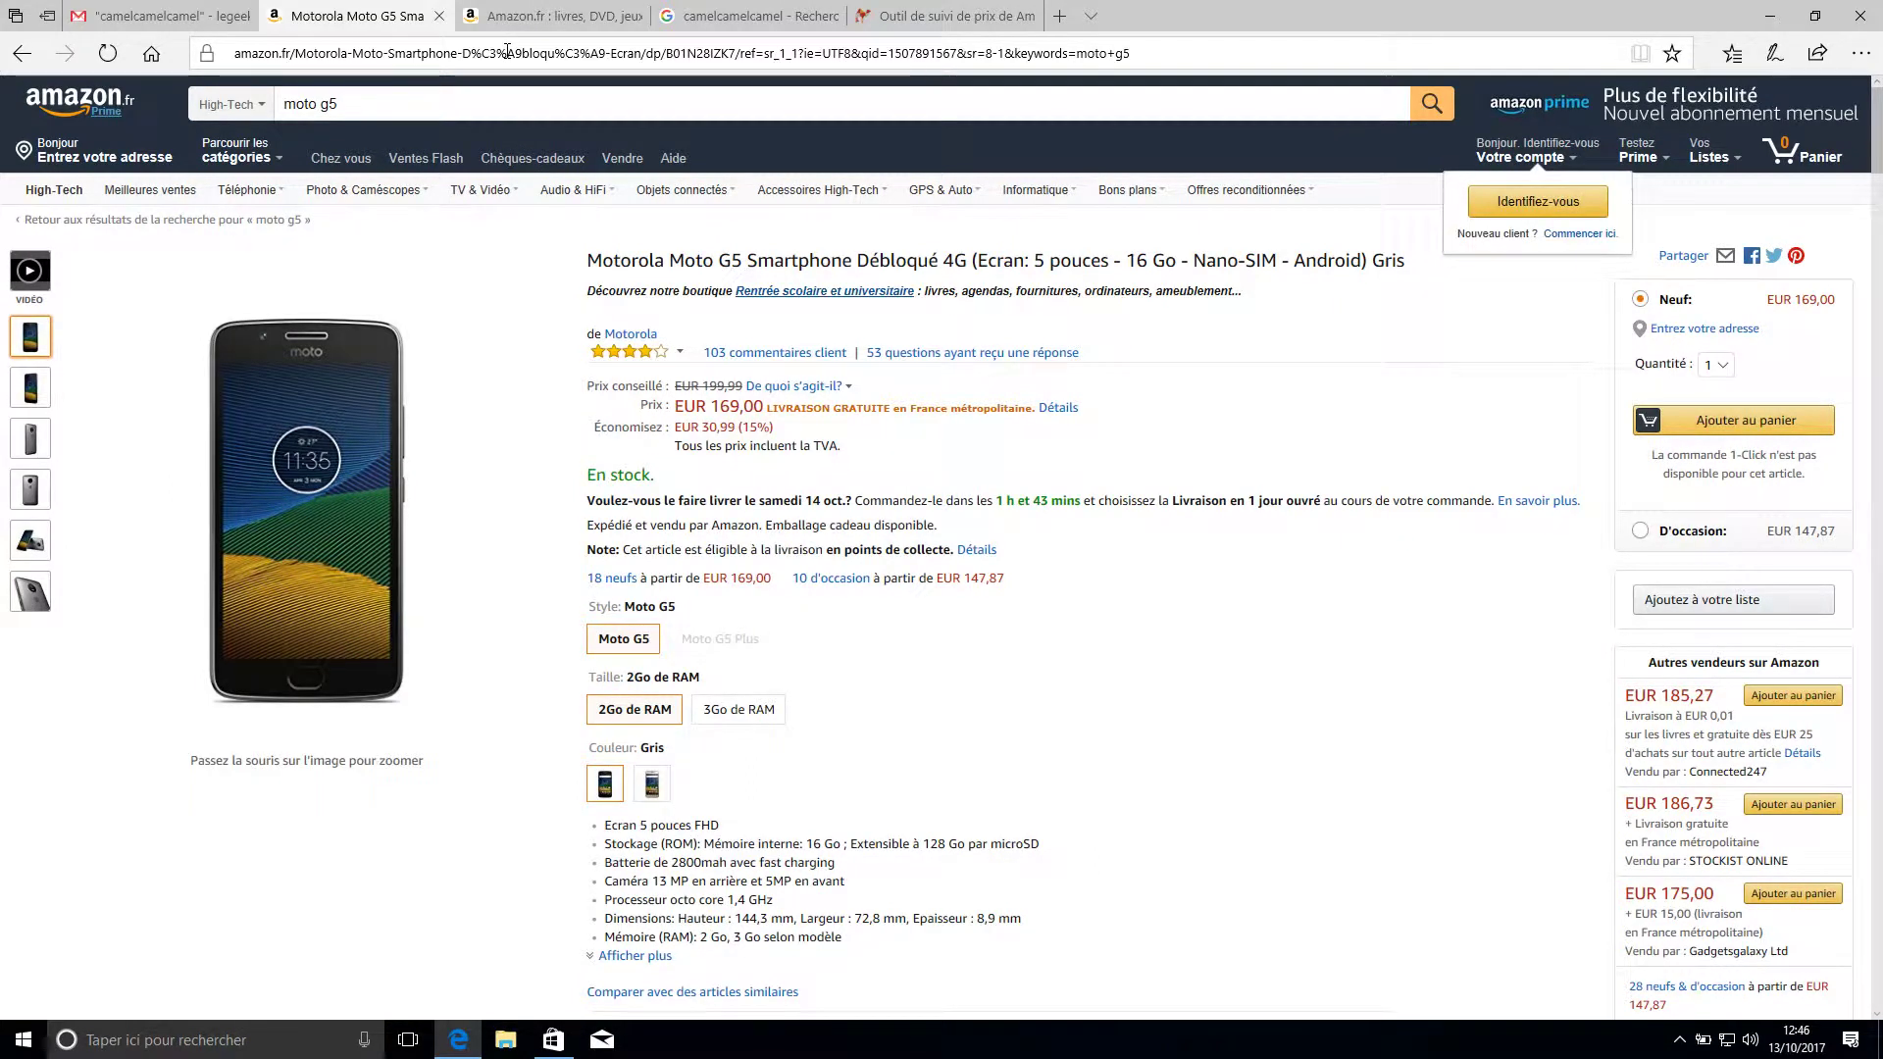
Copy the full URL of the Moto G5 product page.
click(507, 52)
right_click(507, 53)
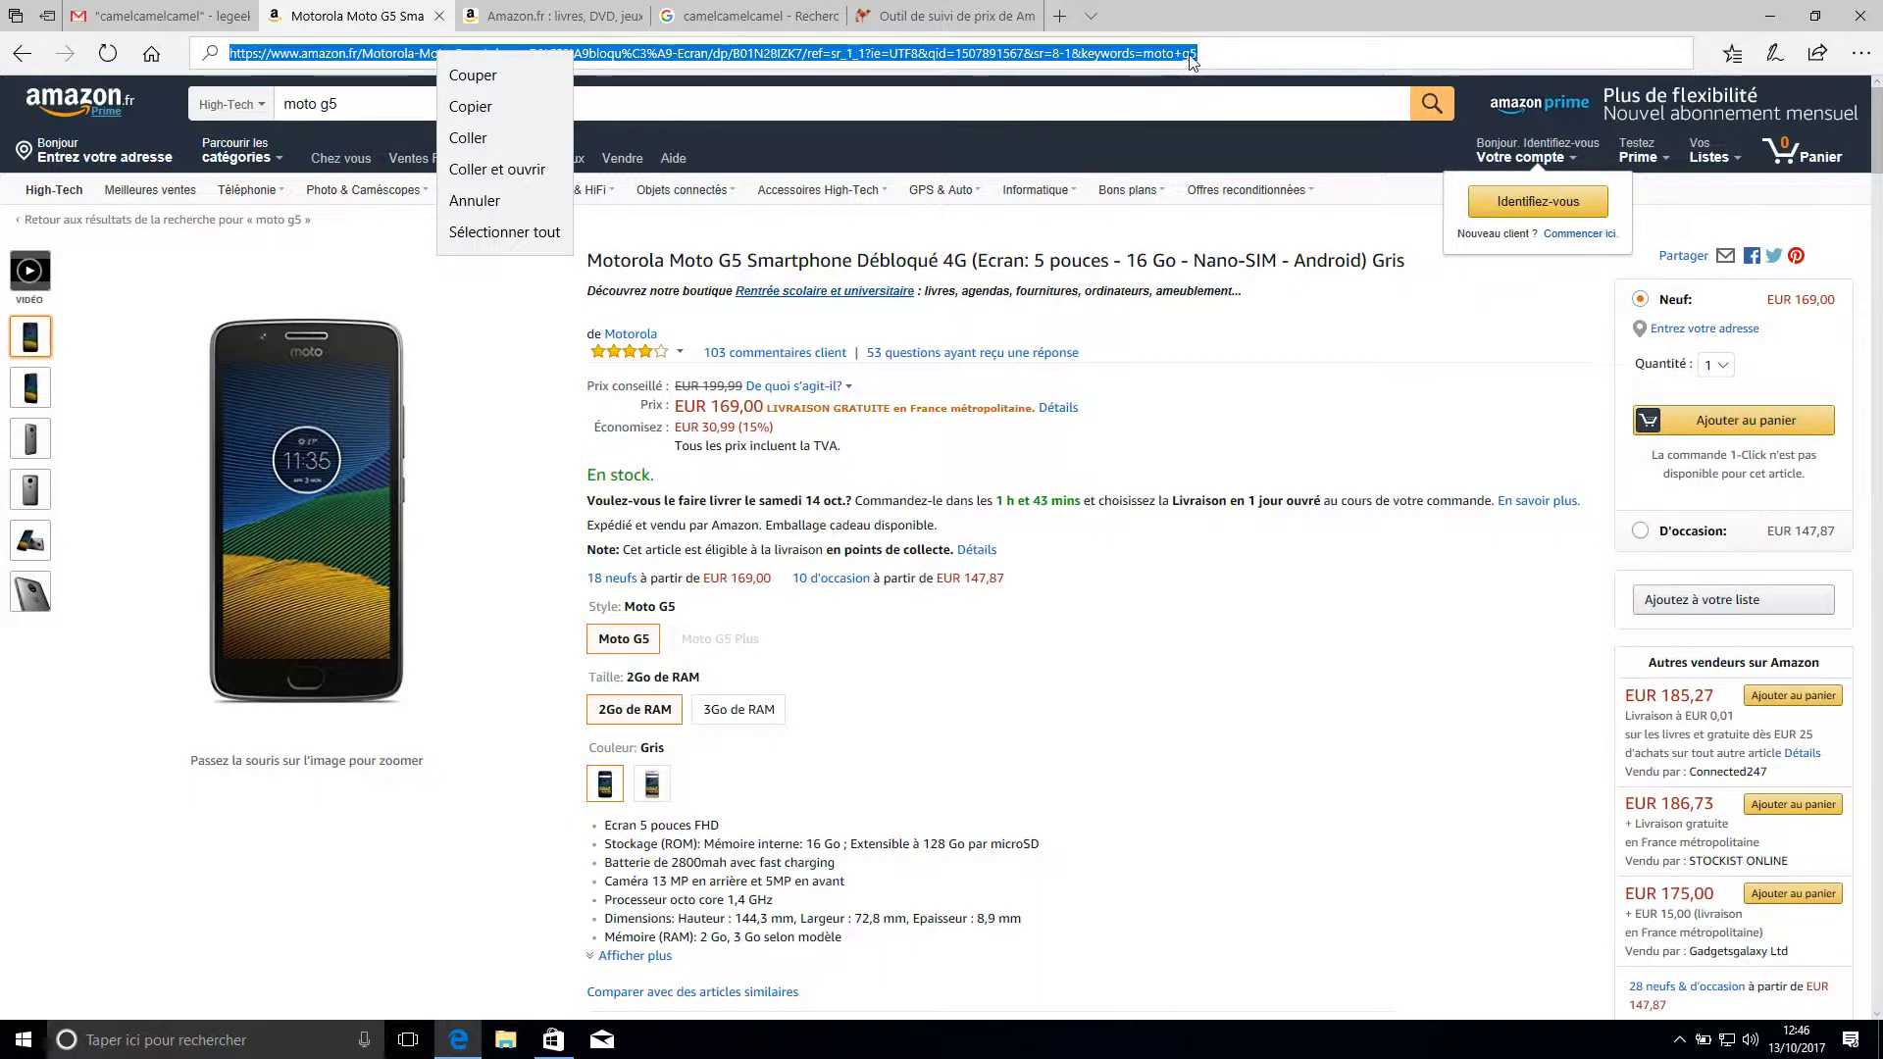
click(386, 57)
click(386, 57)
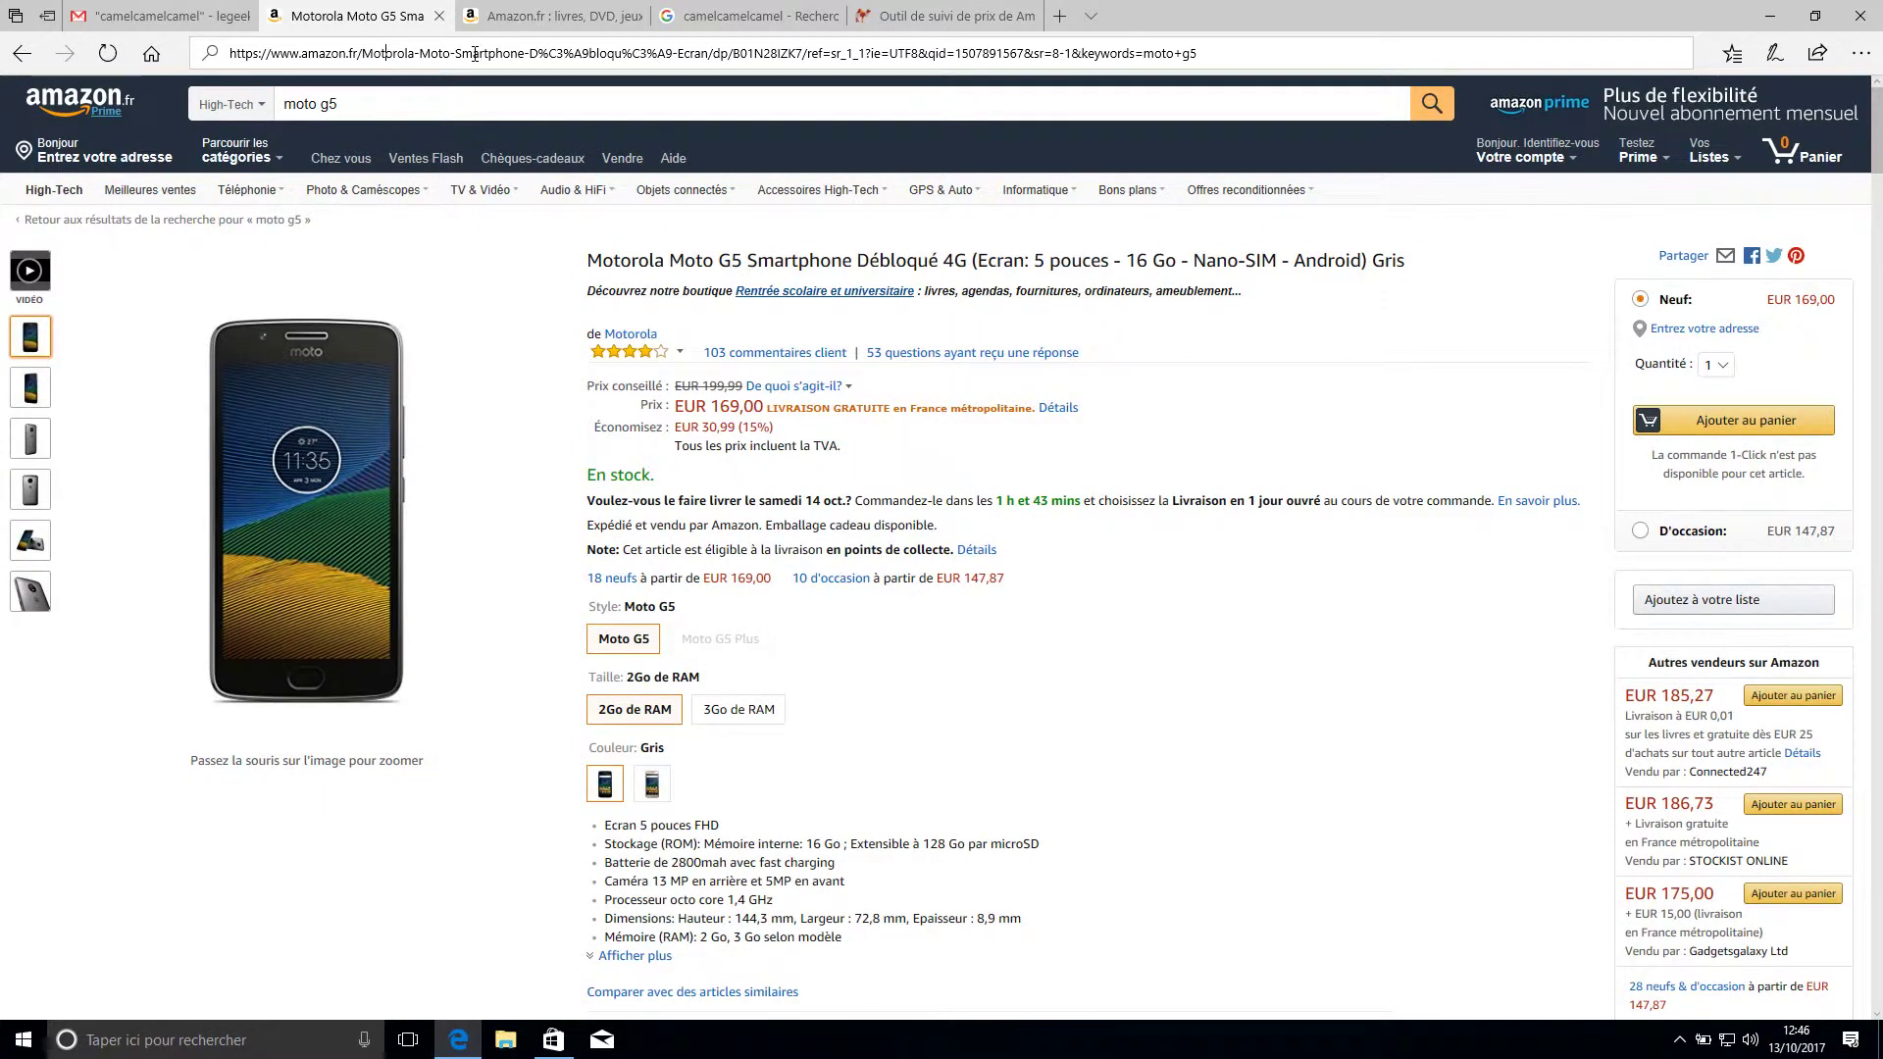
key(ctrl+a)
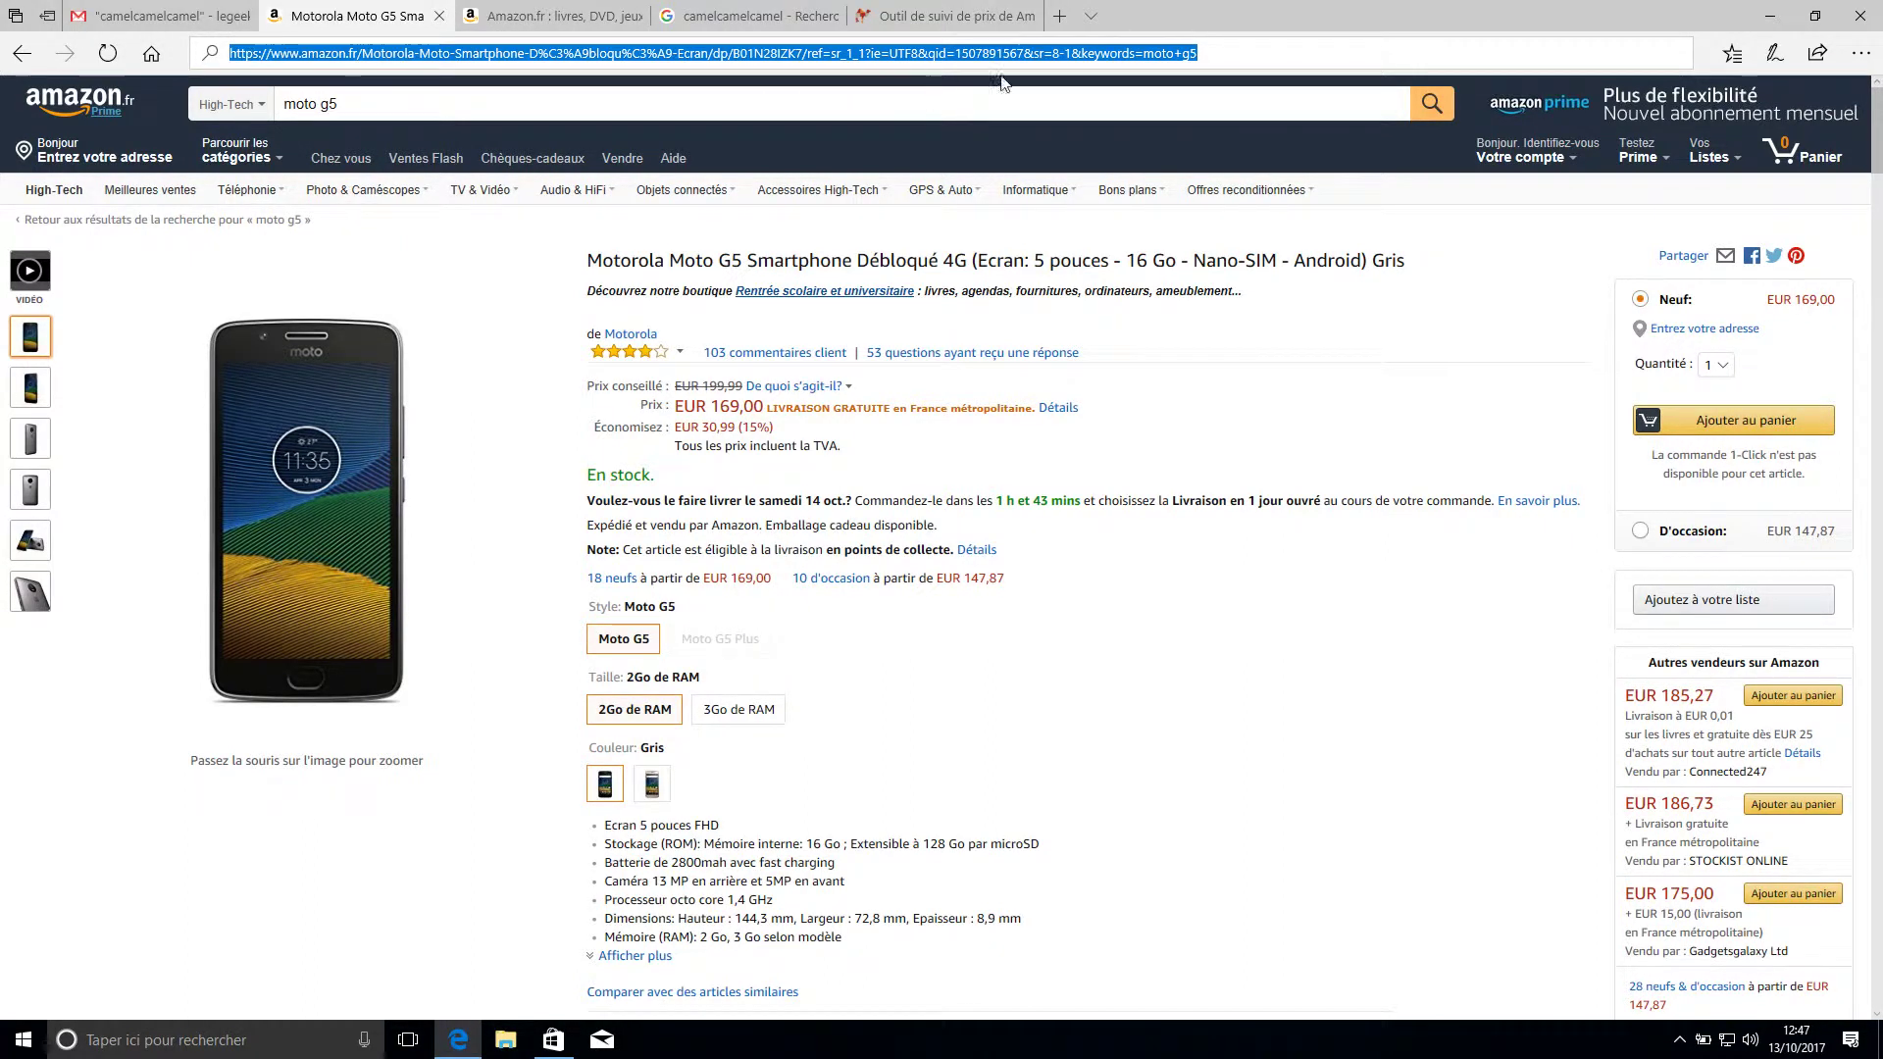
right_click(469, 51)
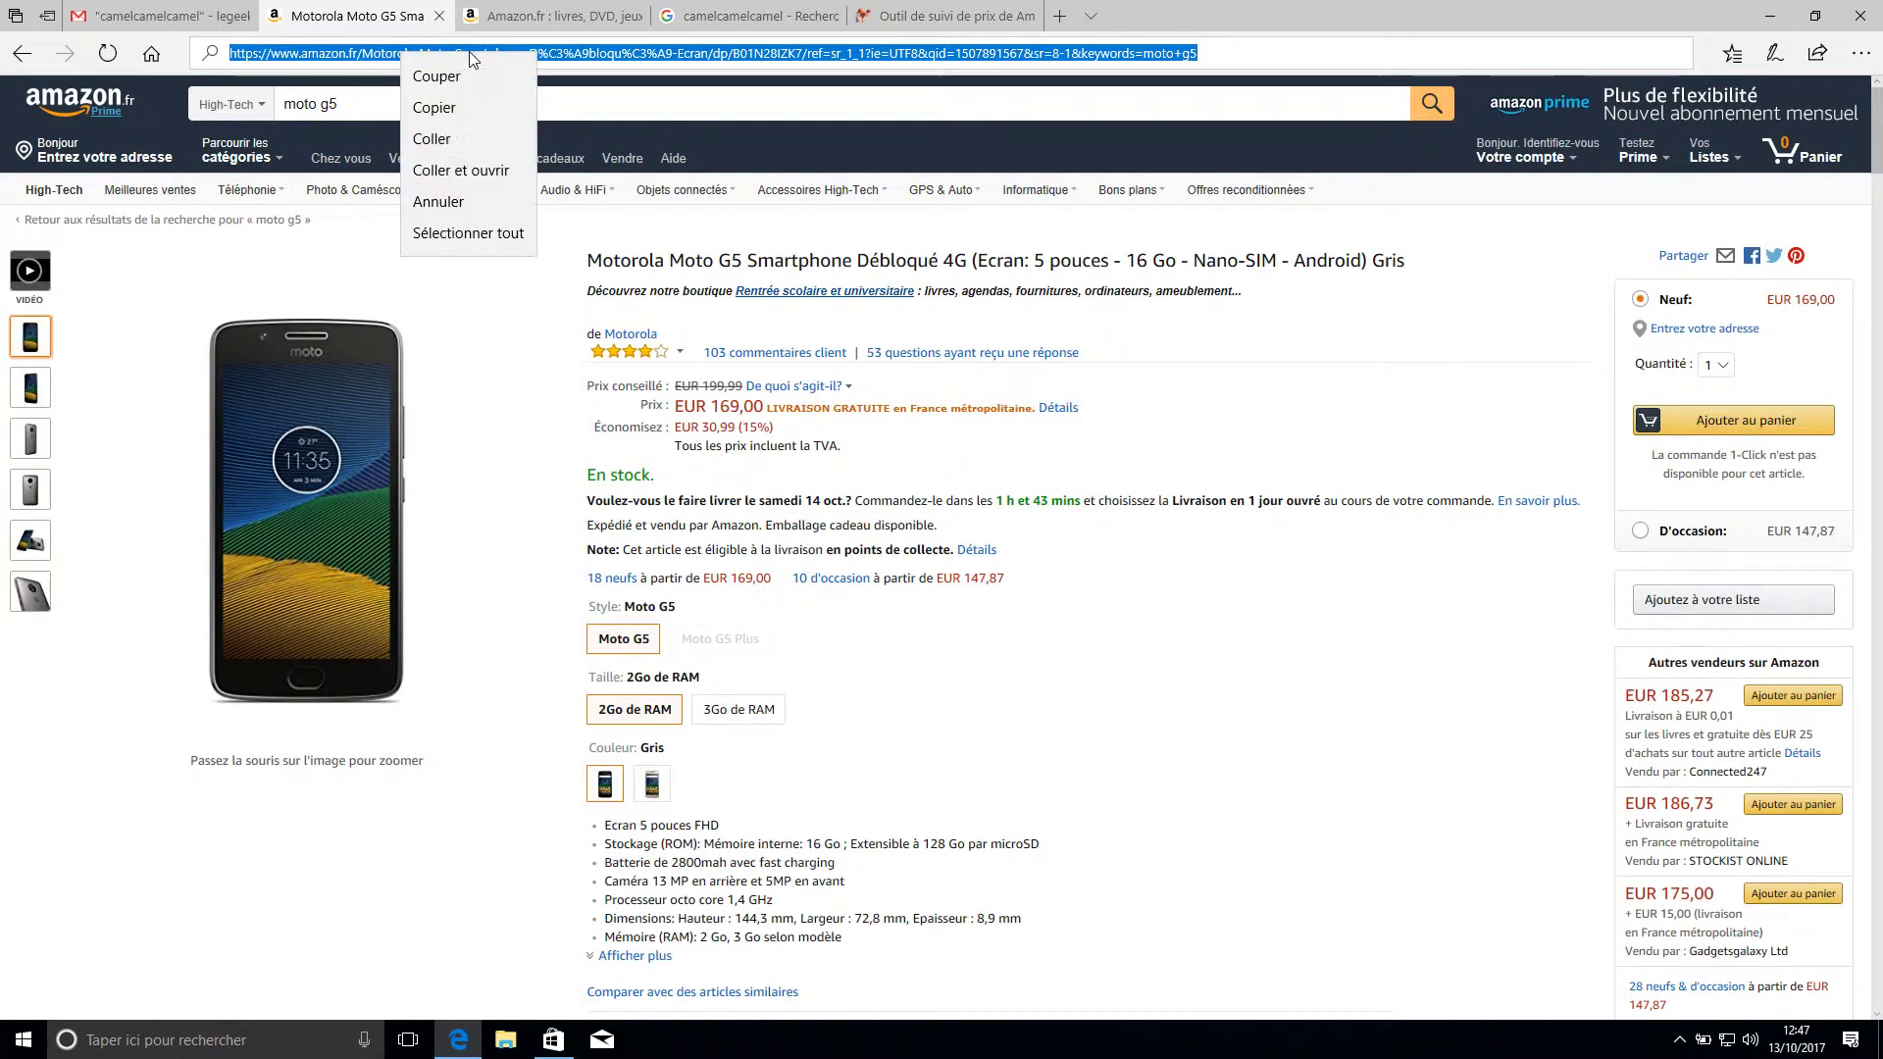
click(443, 109)
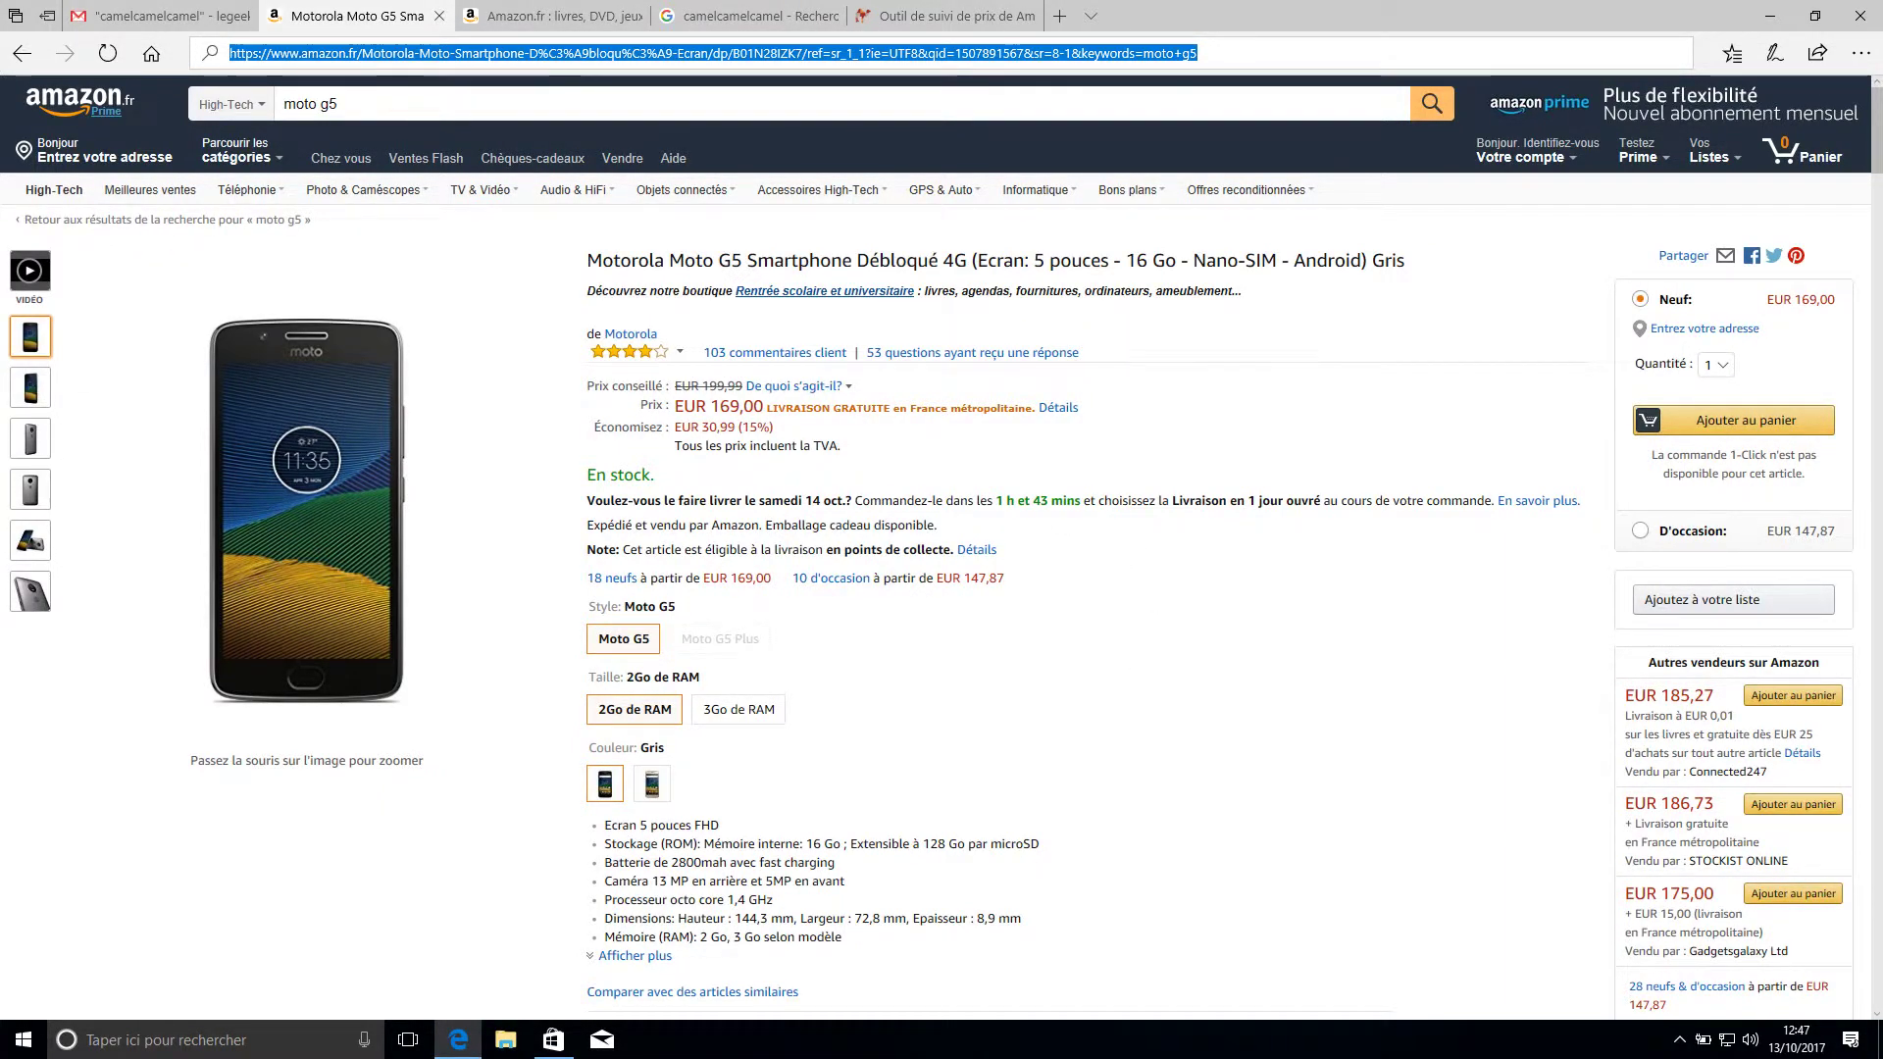
mouse_move(196, 659)
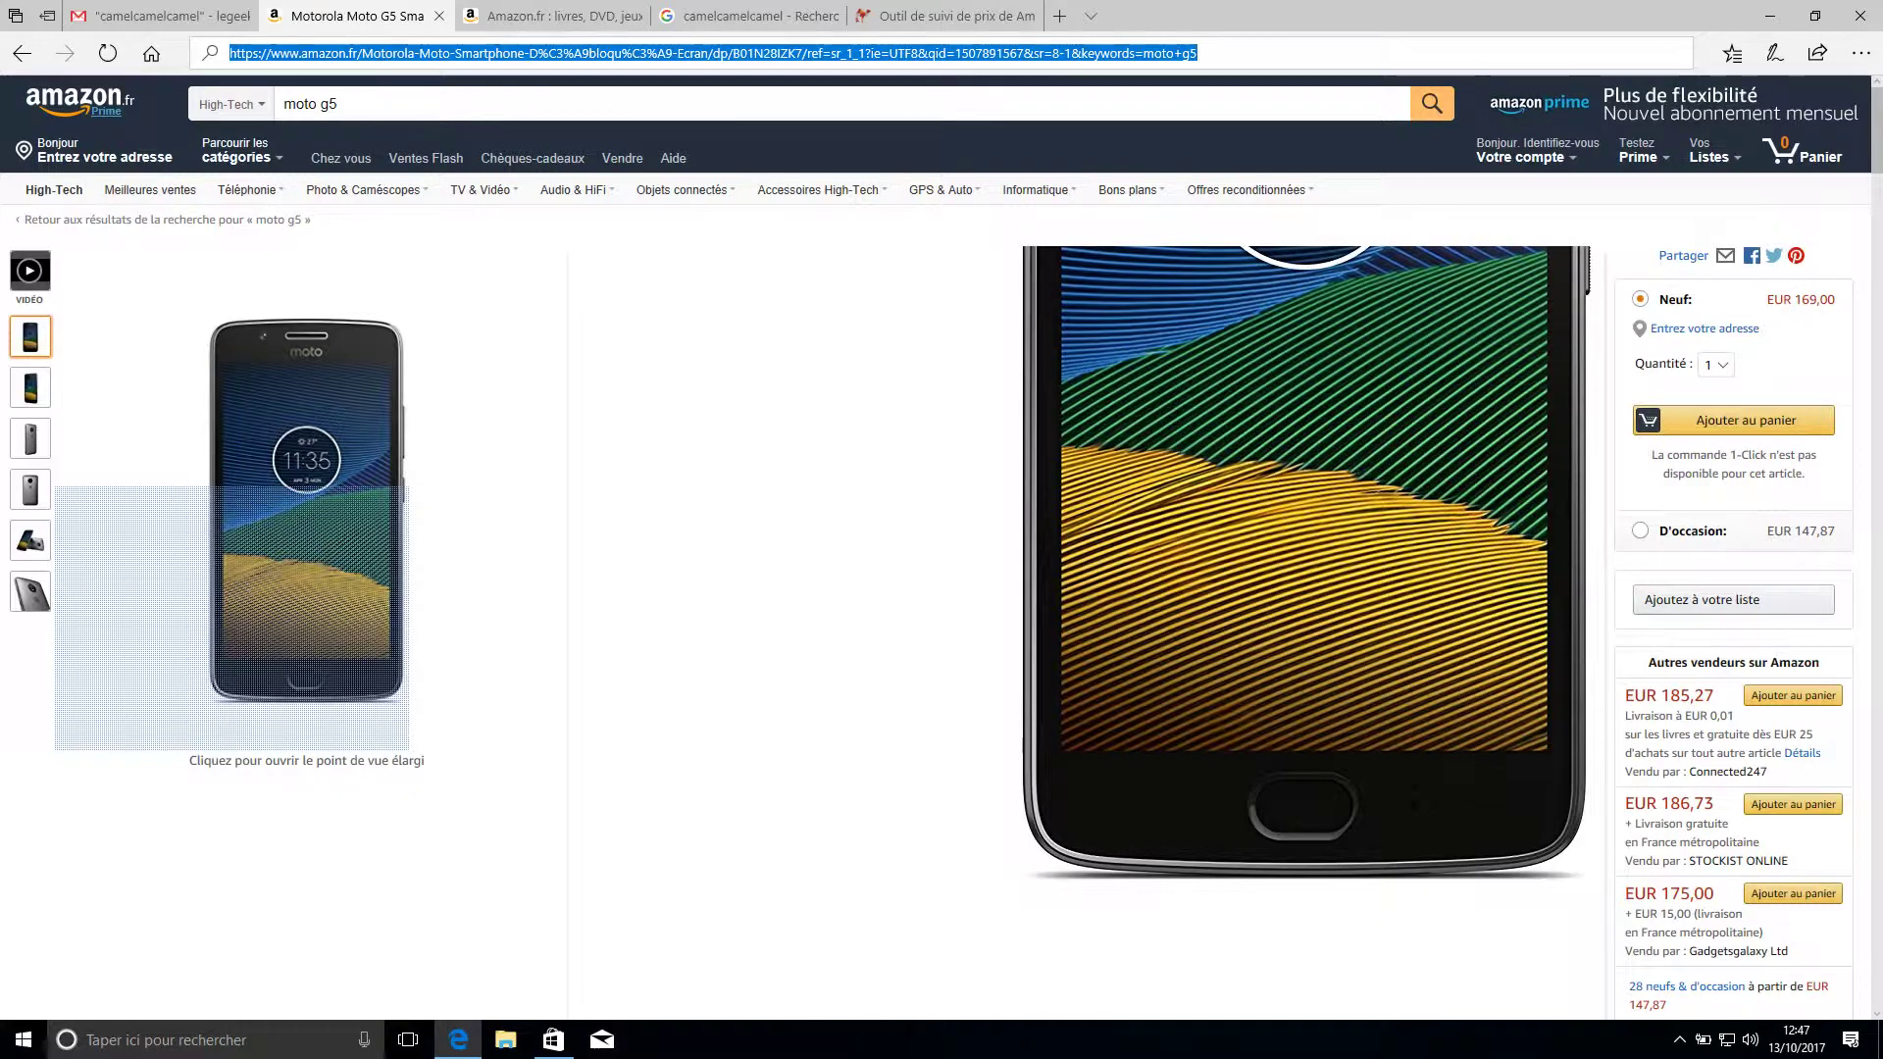
Open the French camelcamelcamel site from the Google results and activate its product search field.
click(692, 17)
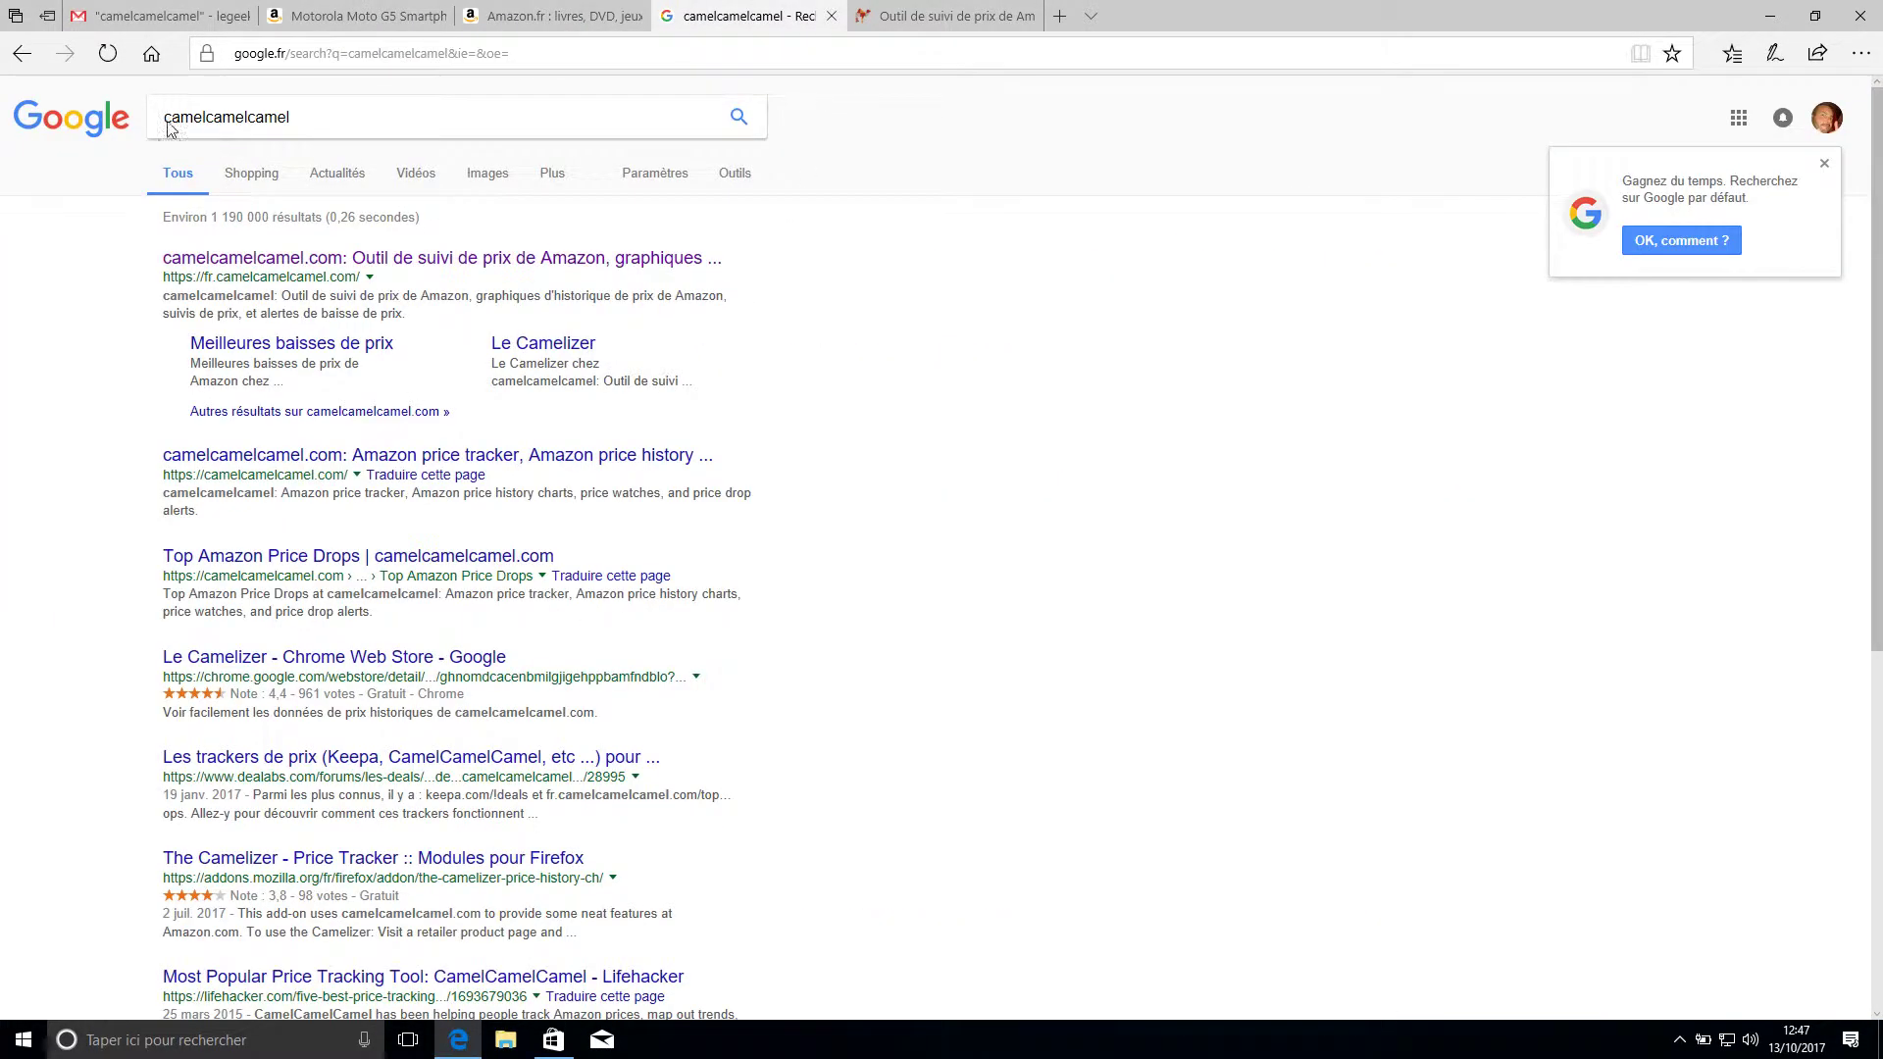
click(343, 260)
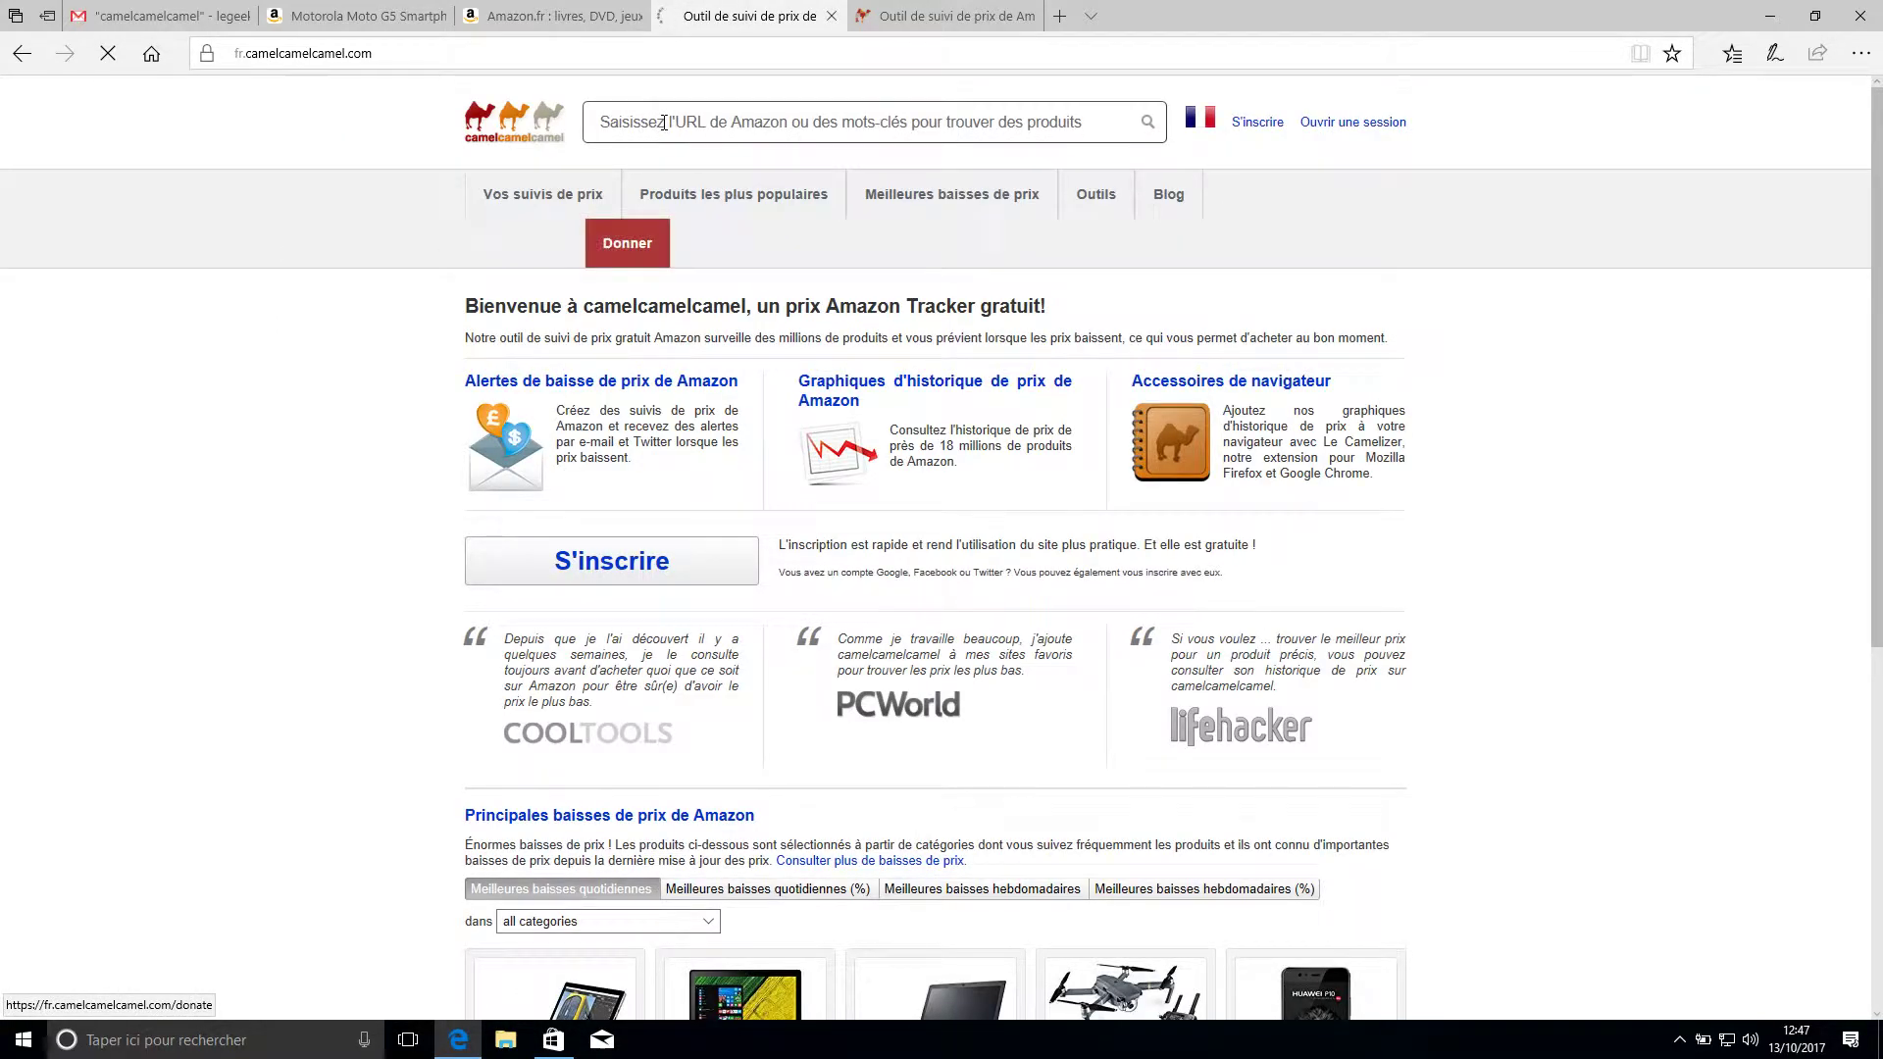
click(664, 122)
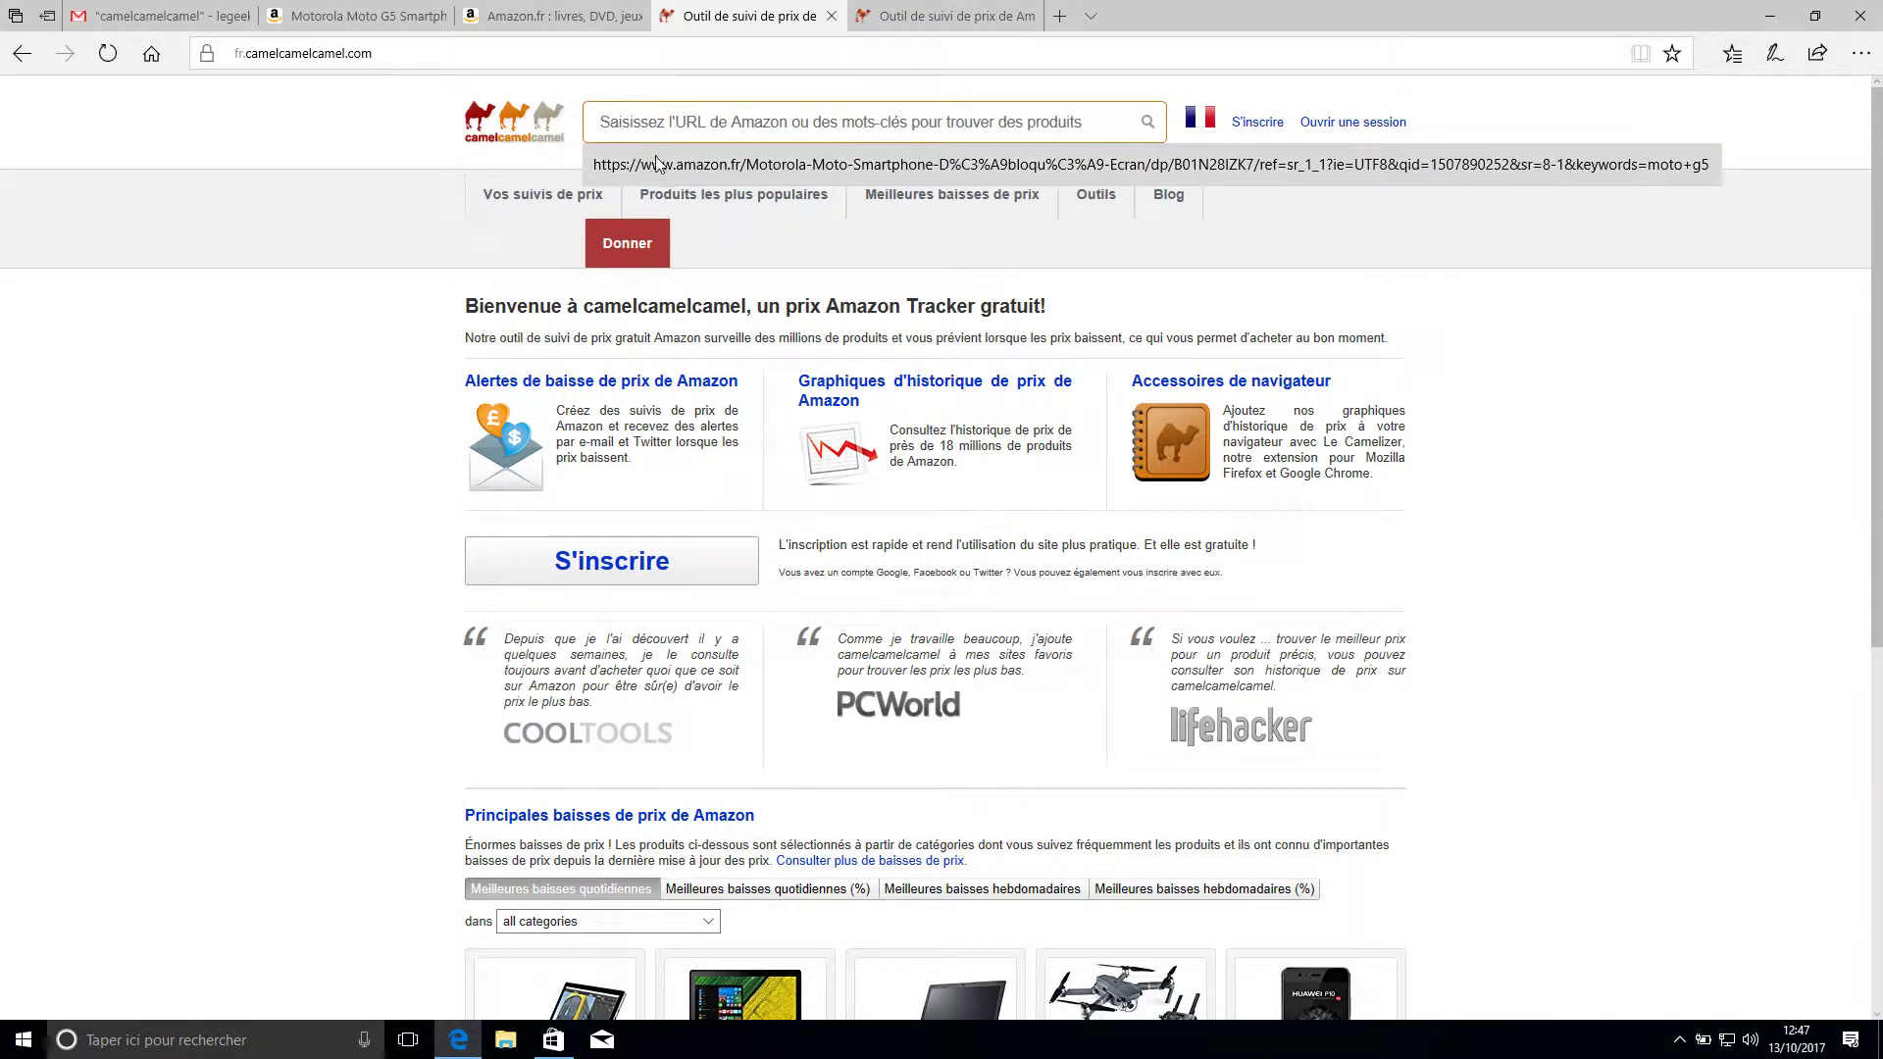
click(657, 162)
right_click(660, 124)
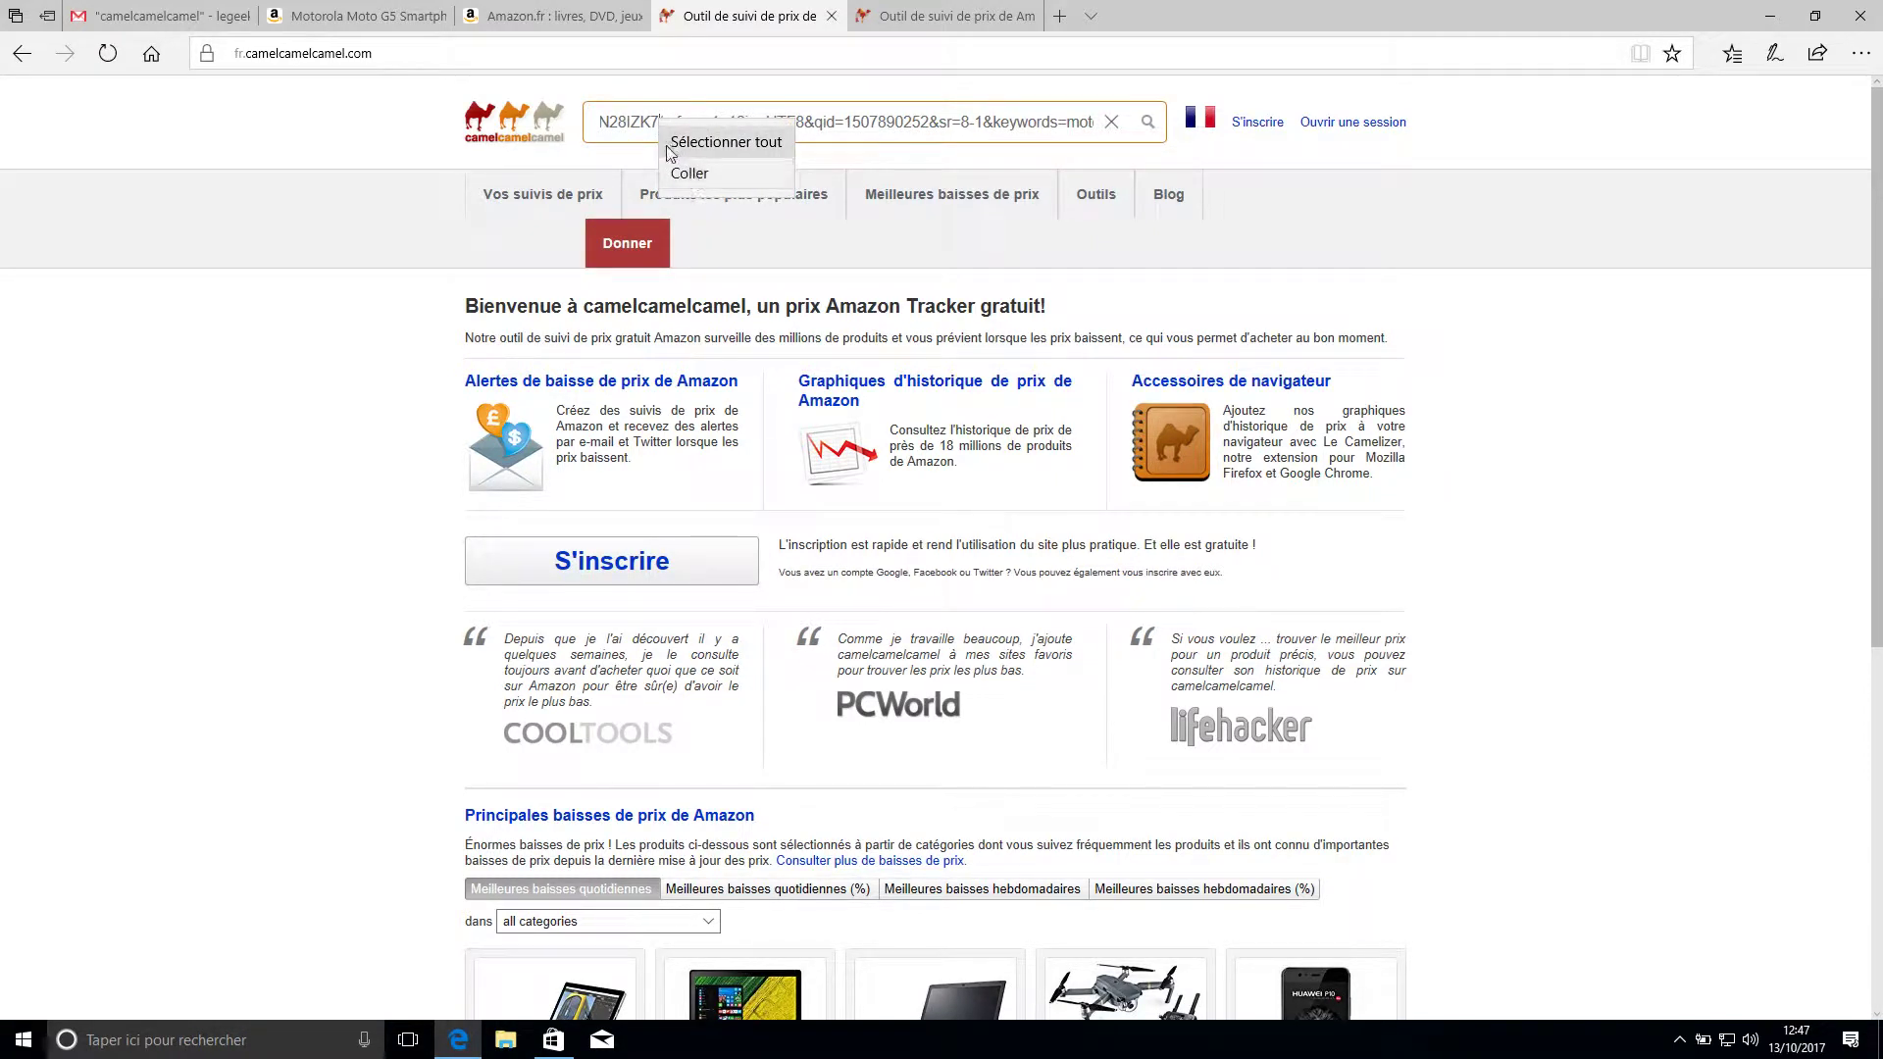
click(637, 131)
key(Delete)
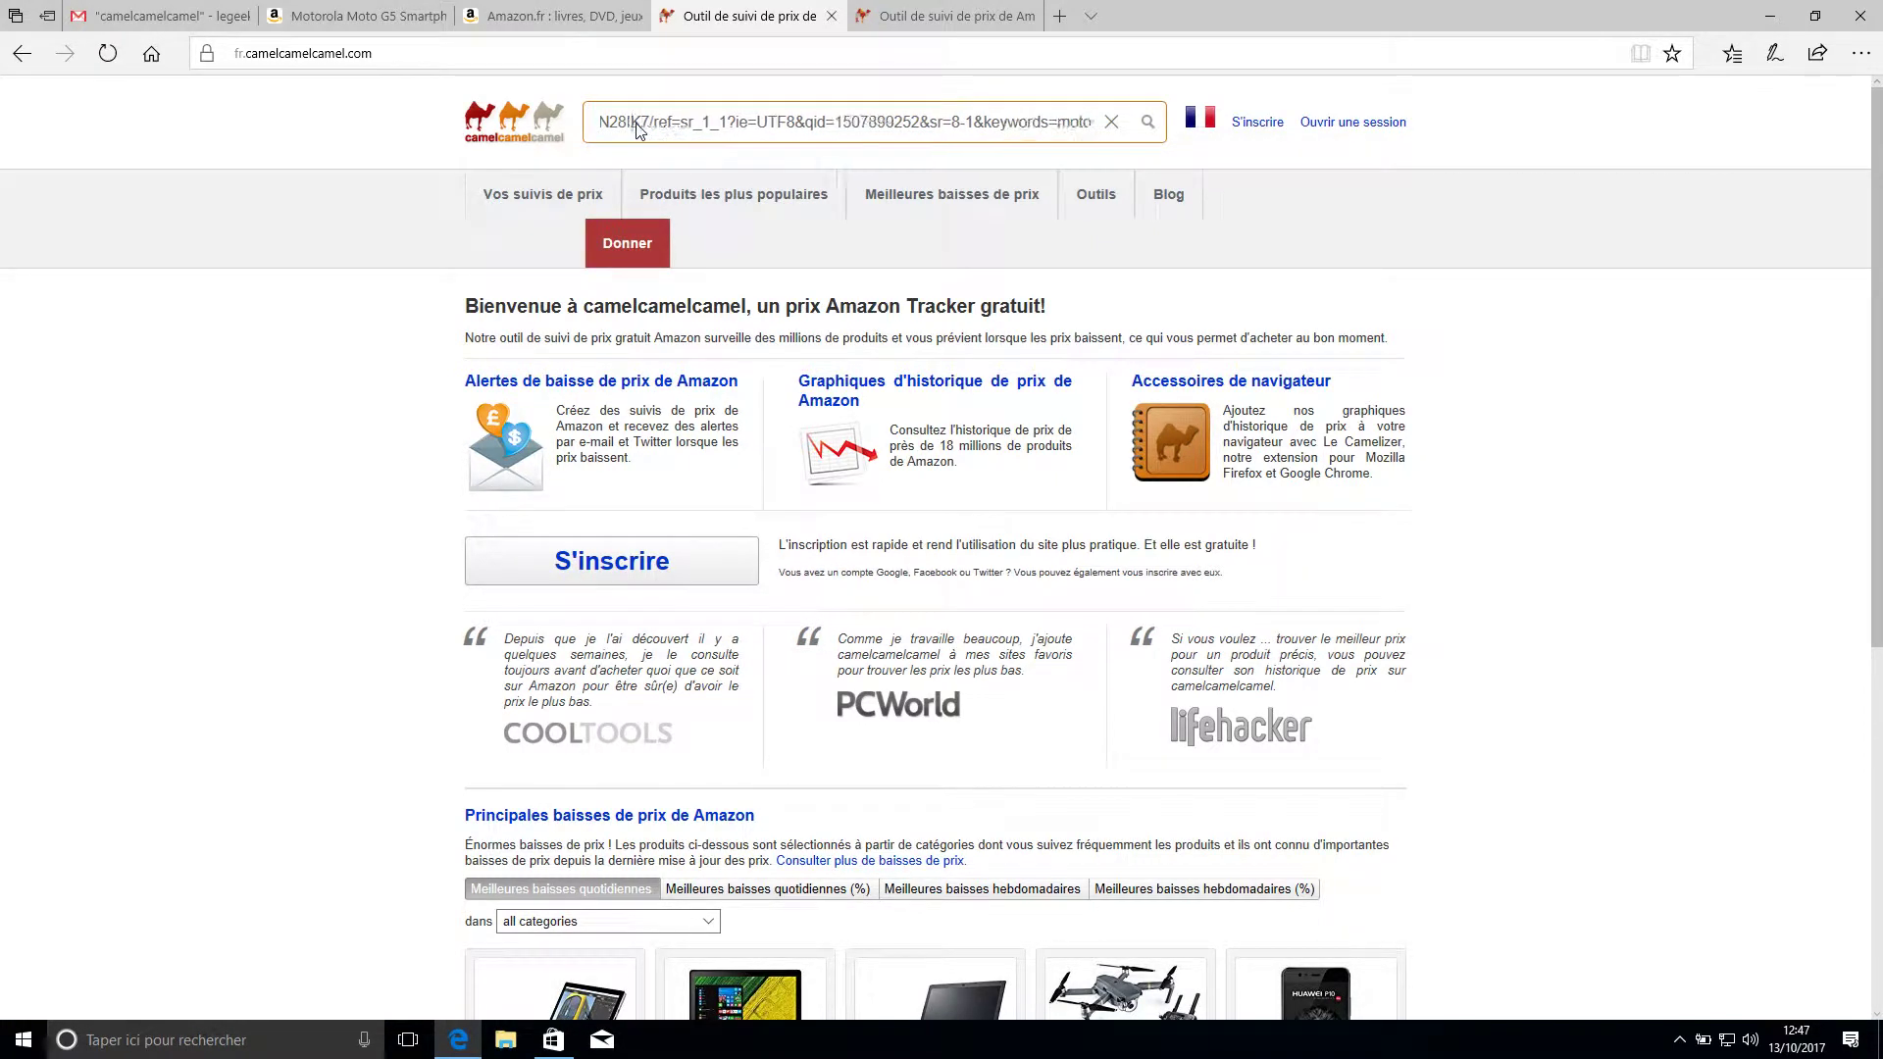
key(ctrl+a)
key(BackSpace)
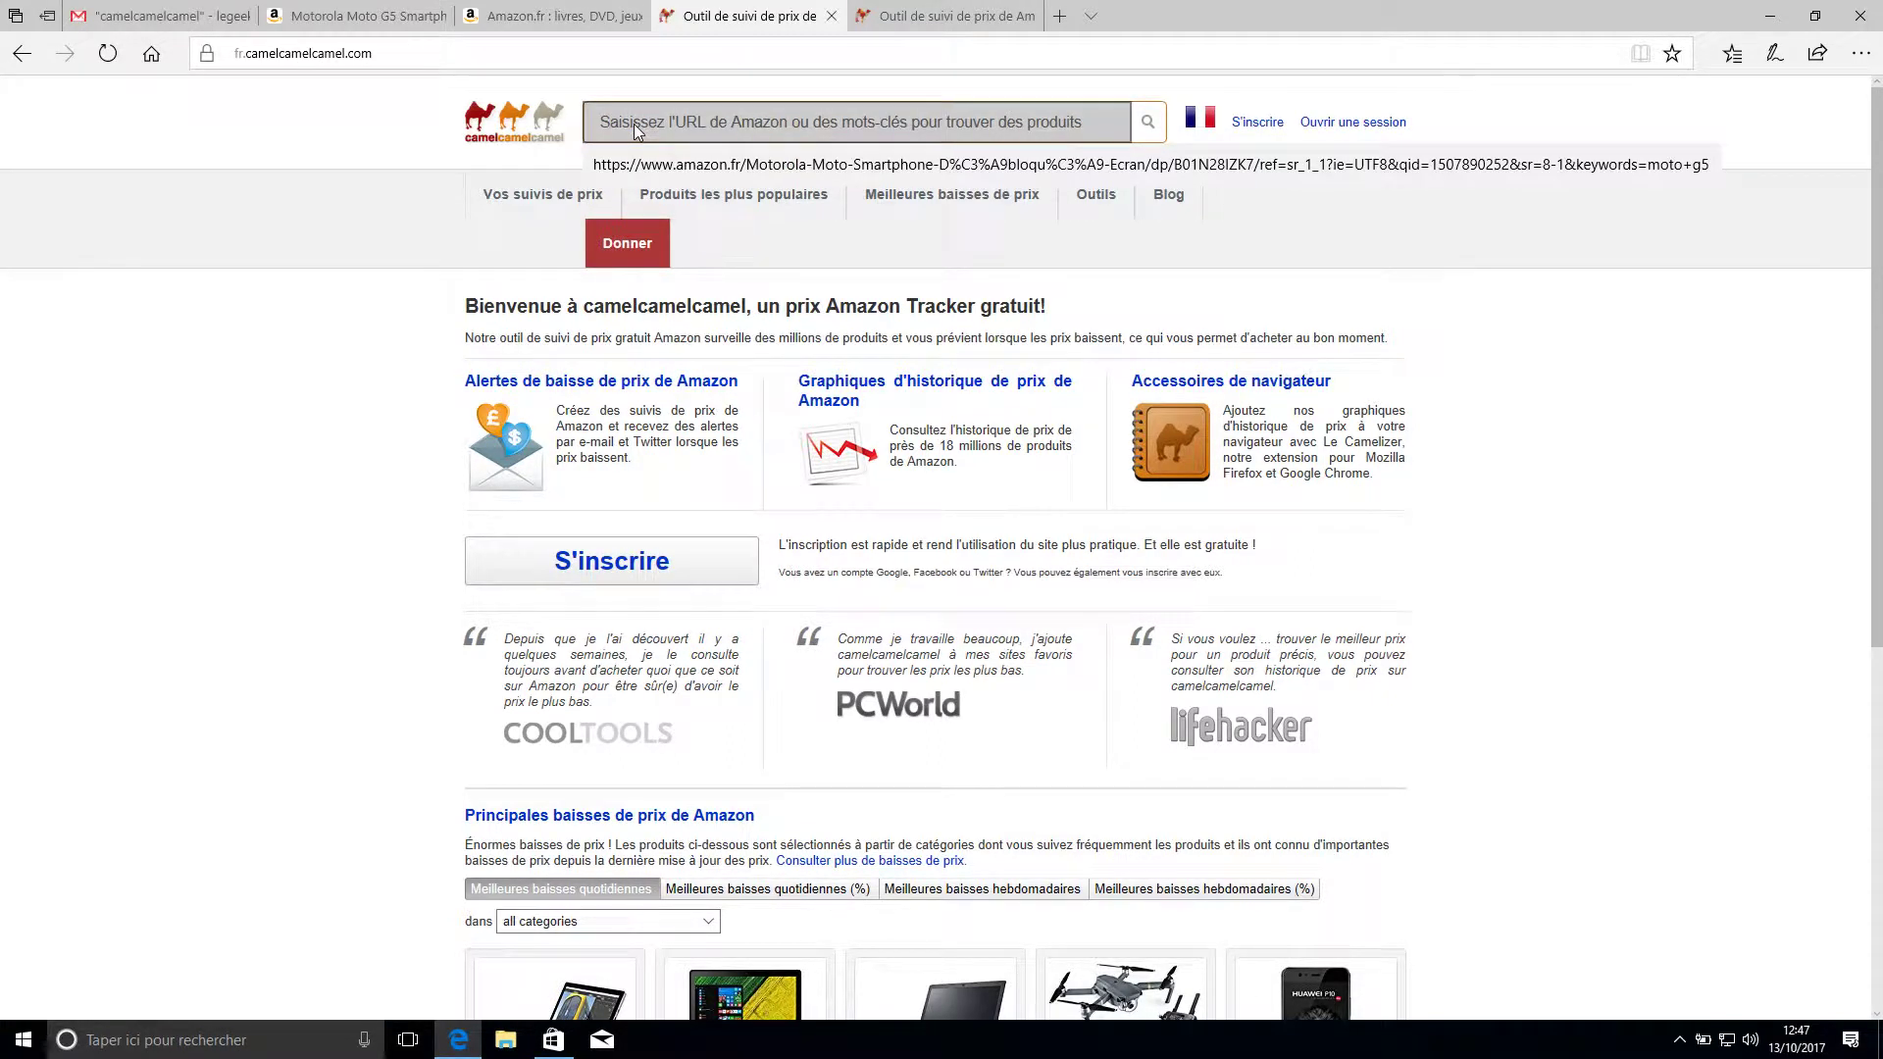
click(657, 121)
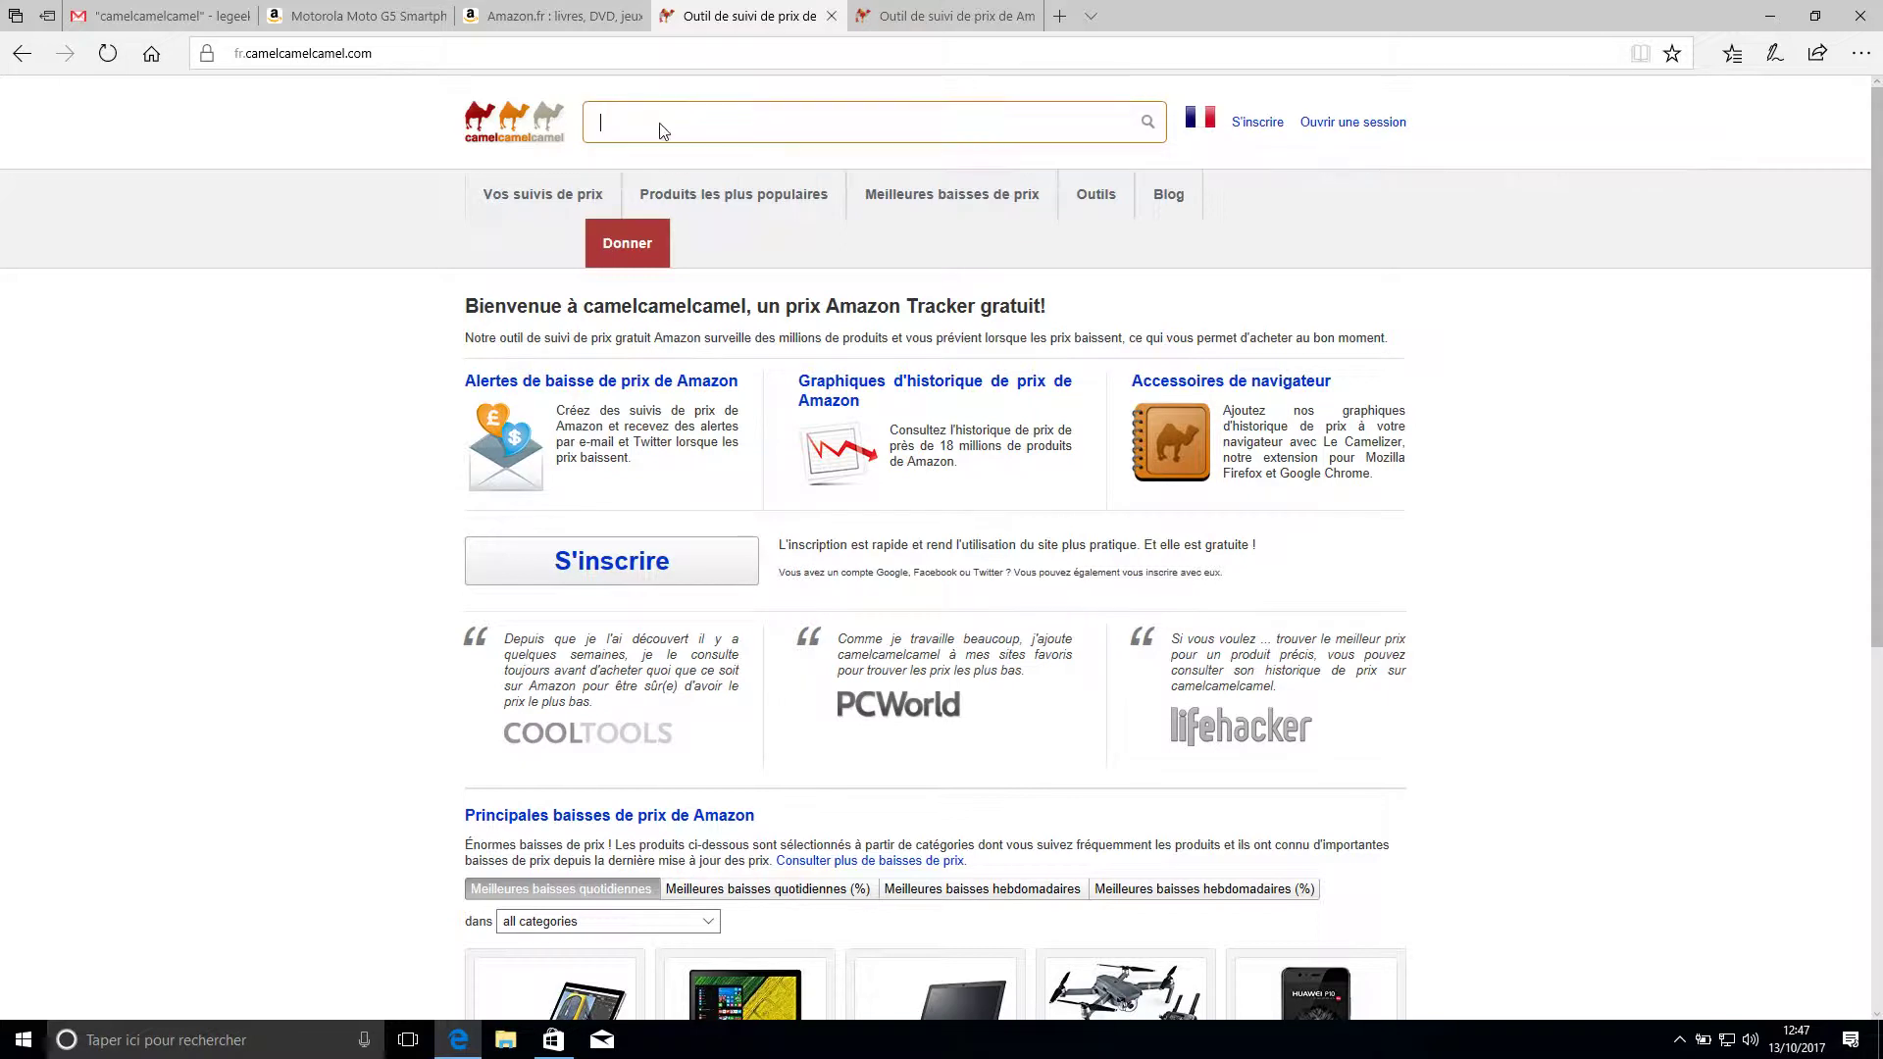
right_click(655, 128)
click(659, 101)
click(639, 120)
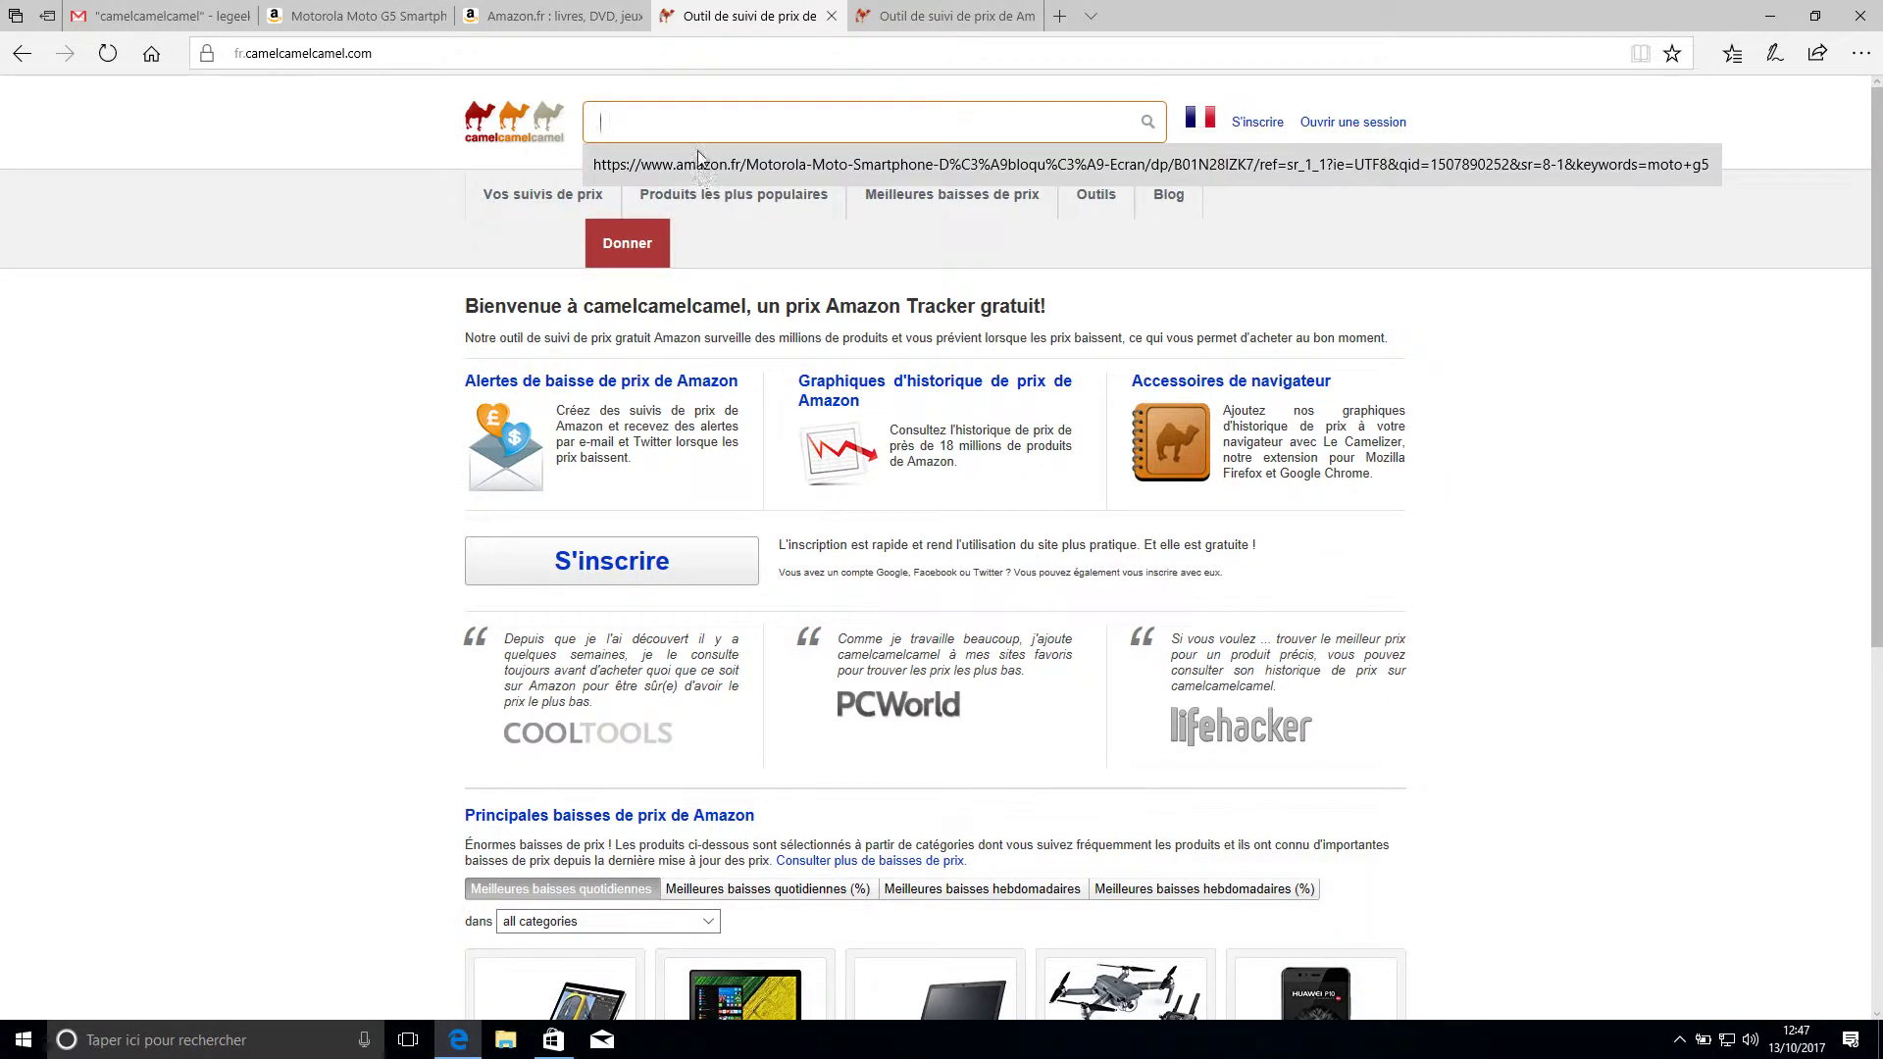
click(653, 128)
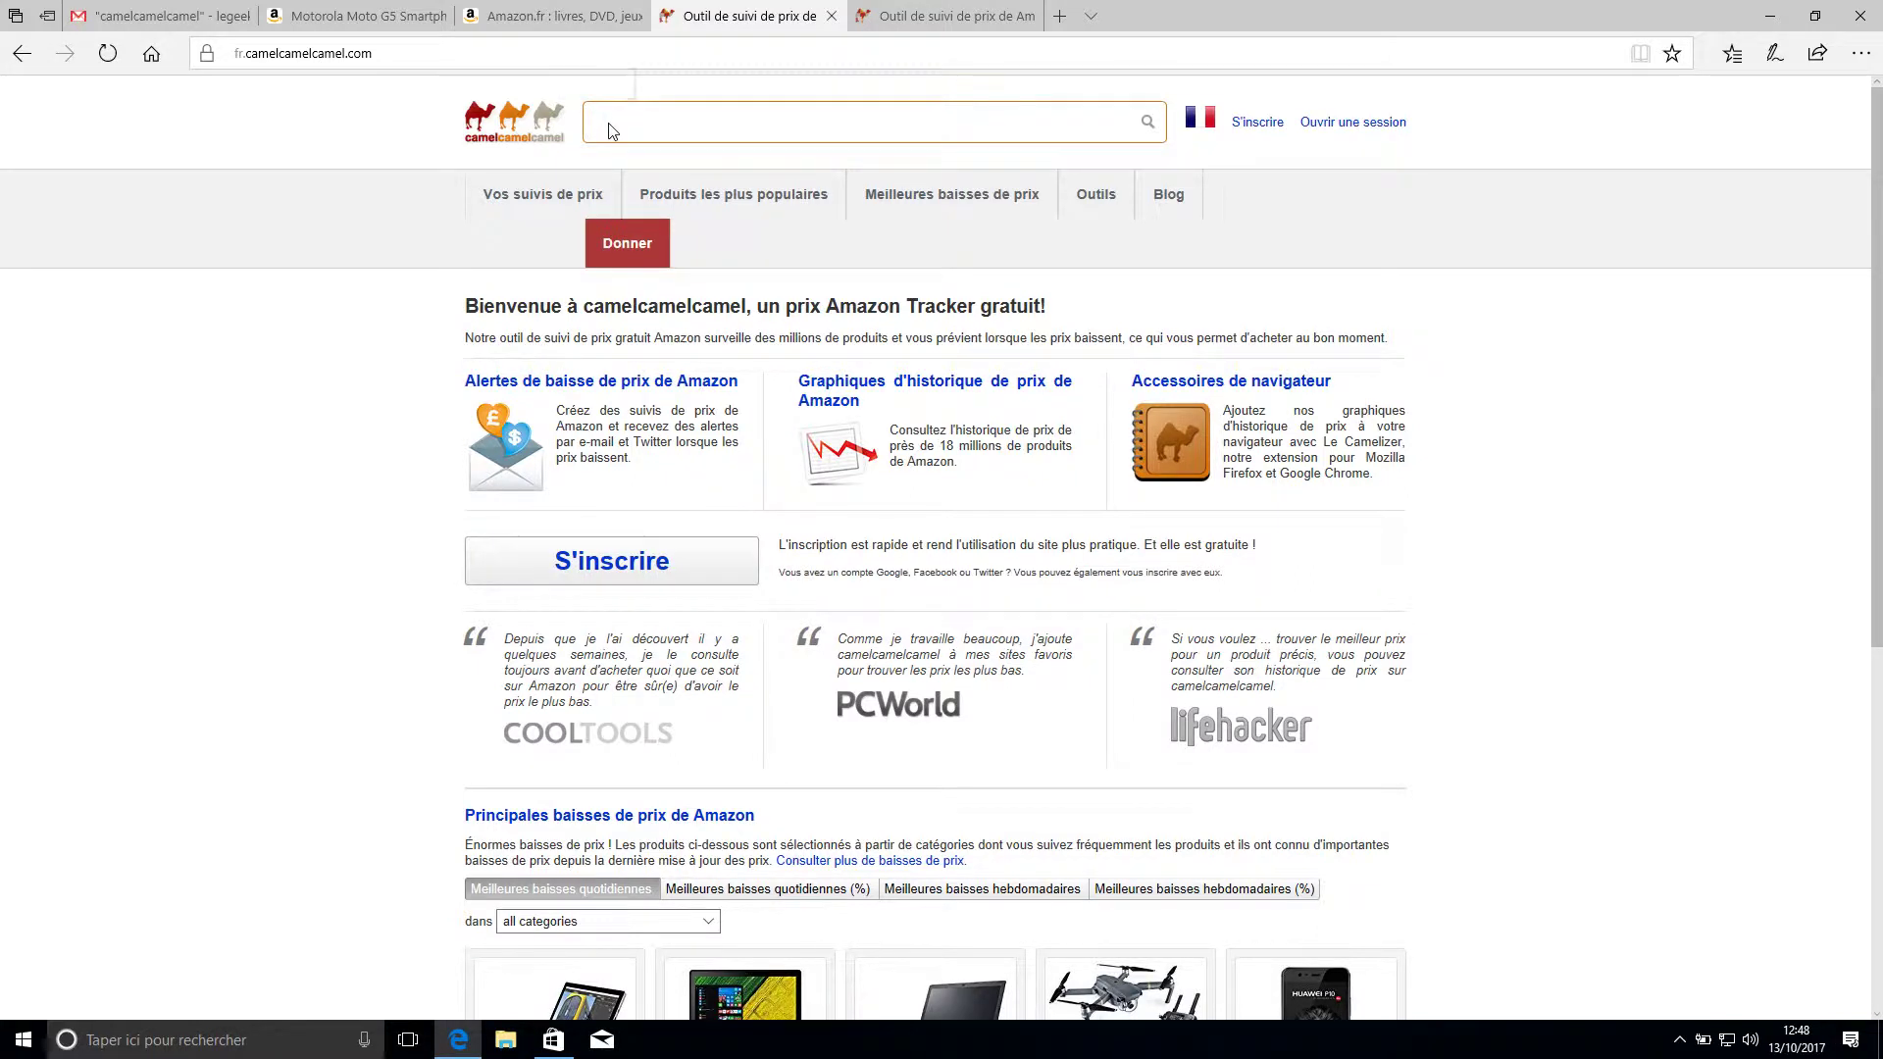
Paste the copied Amazon product URL into the camelcamelcamel search and look up the Moto G5.
right_click(609, 125)
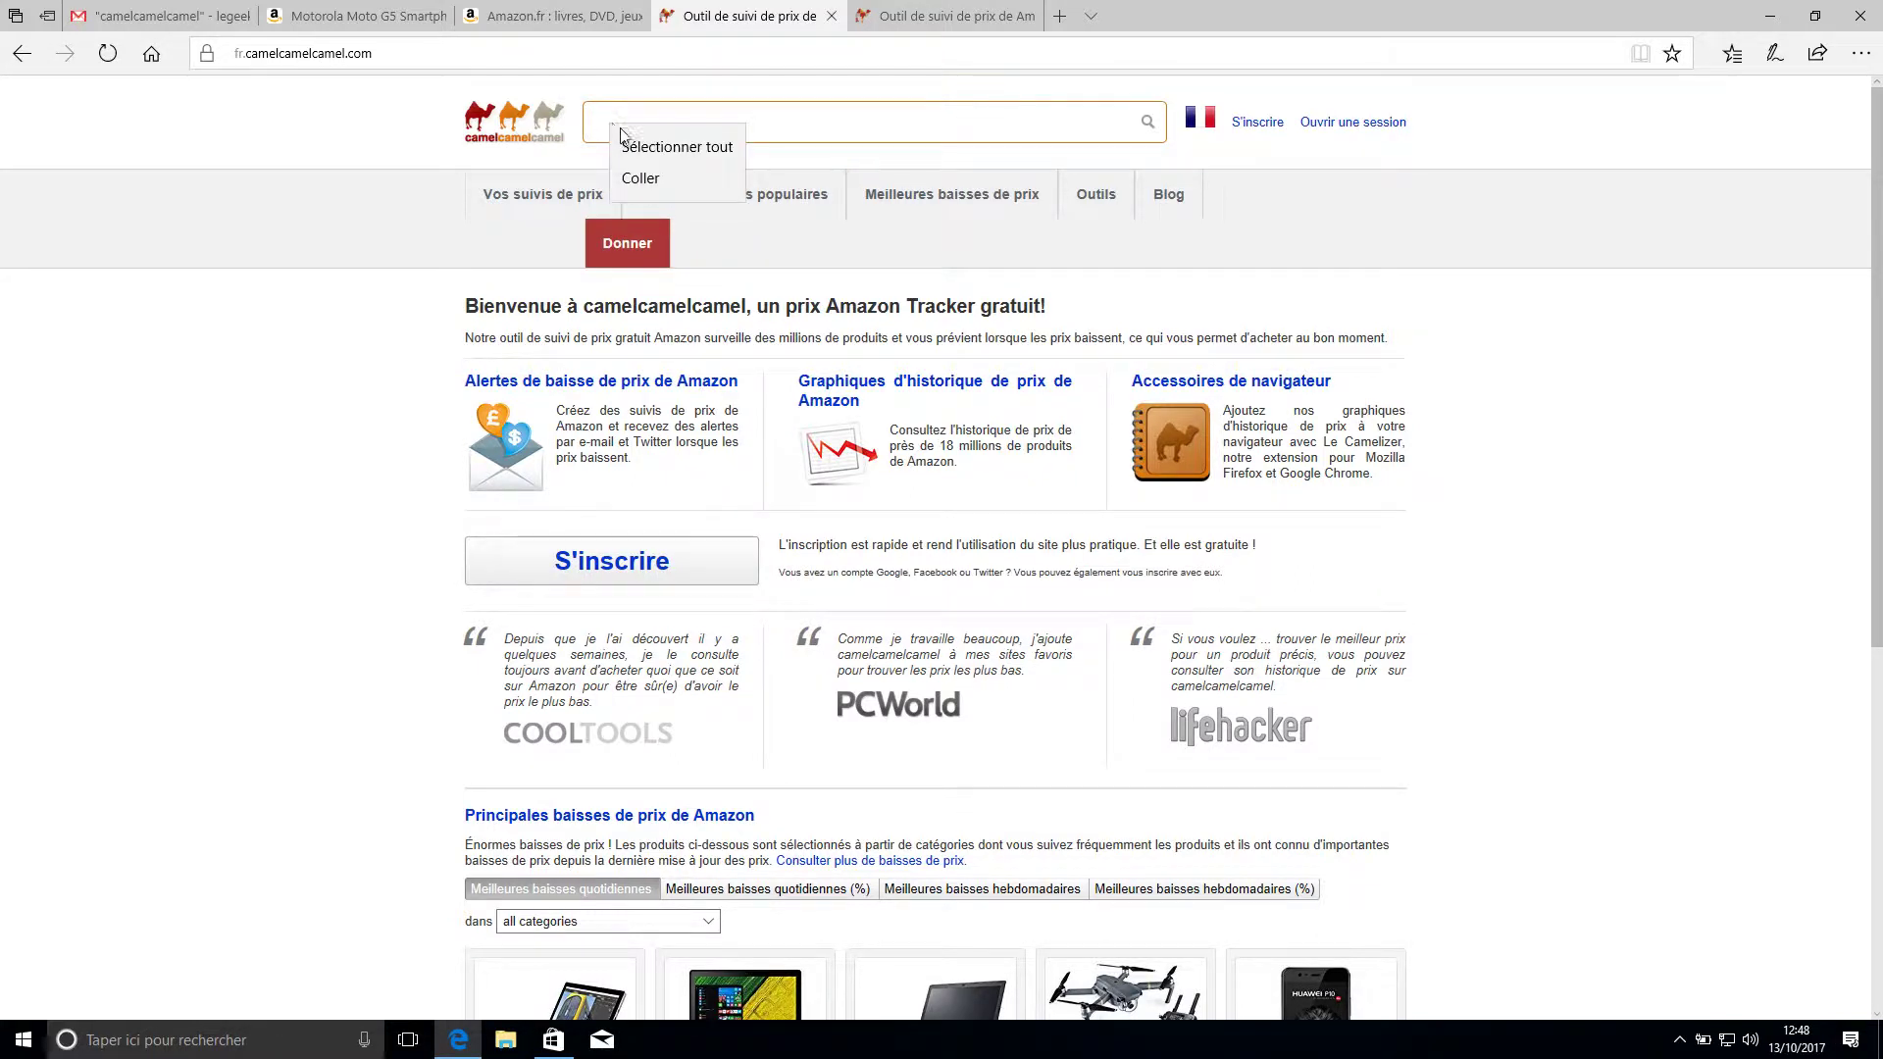
click(641, 178)
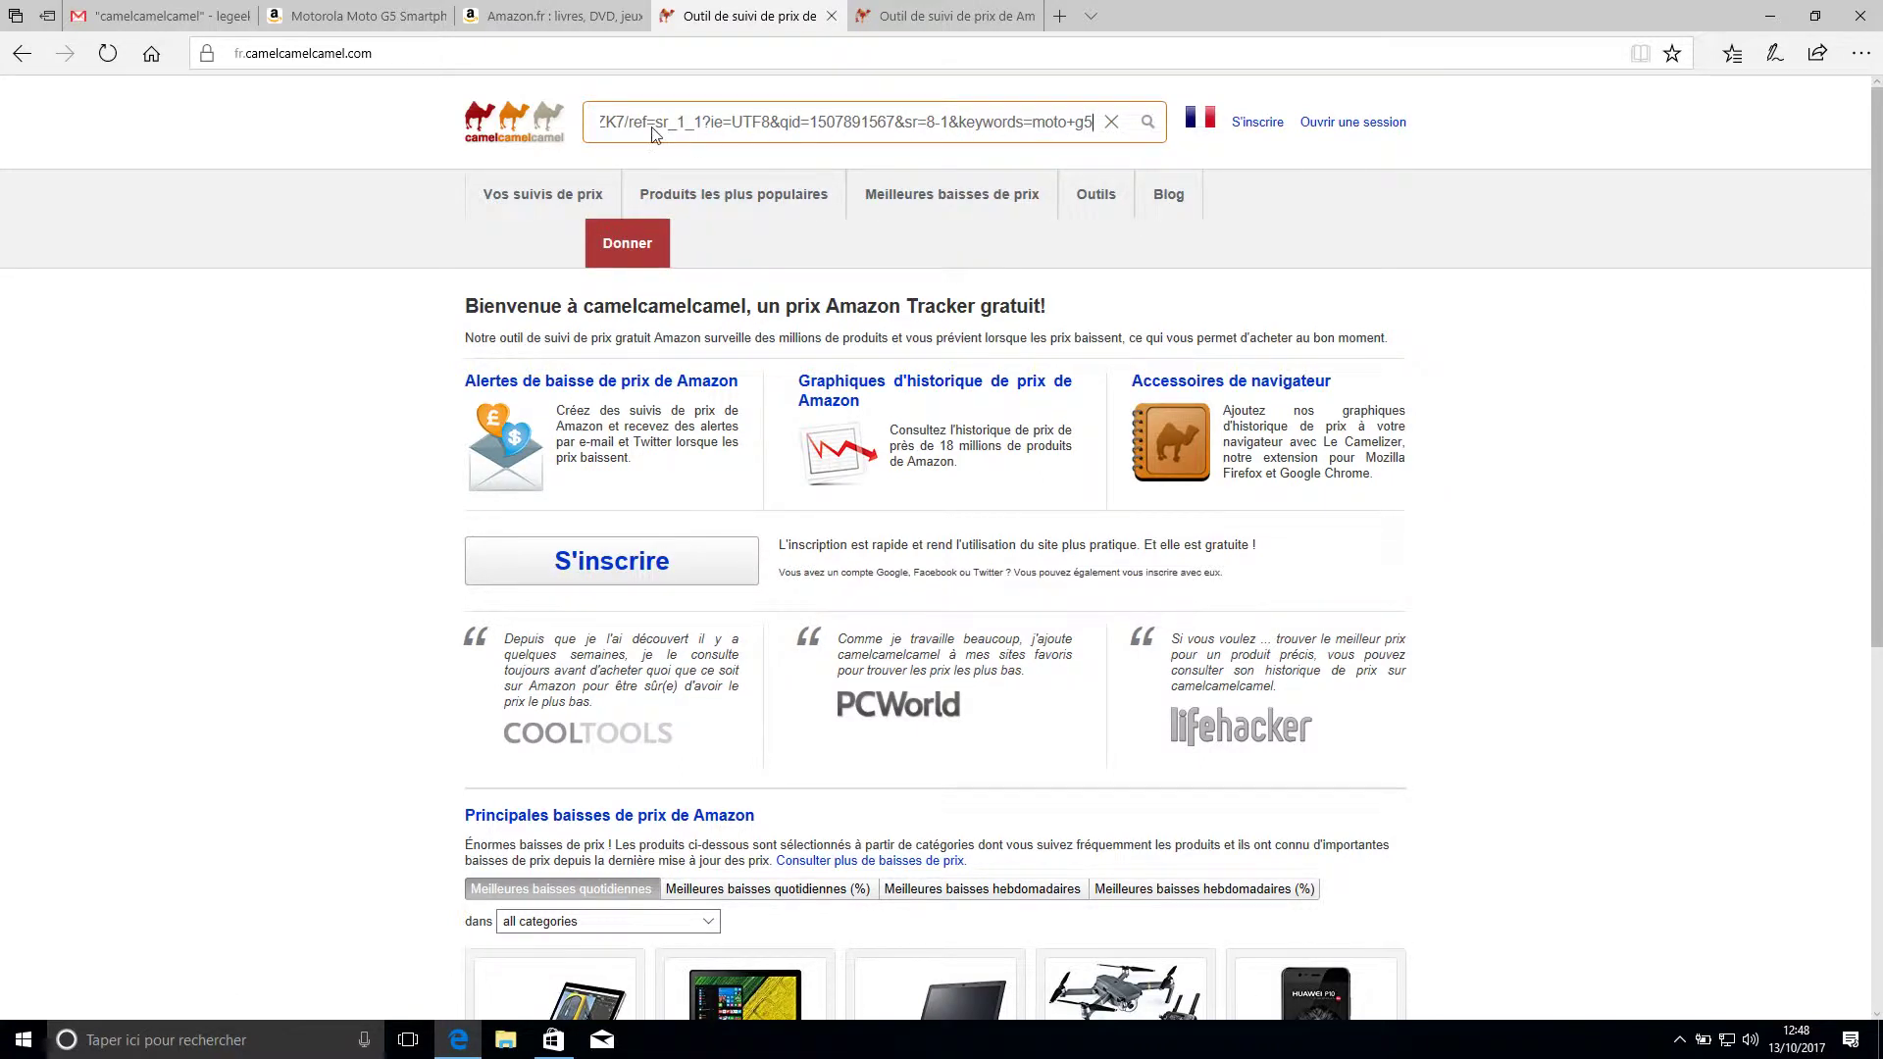
click(1147, 123)
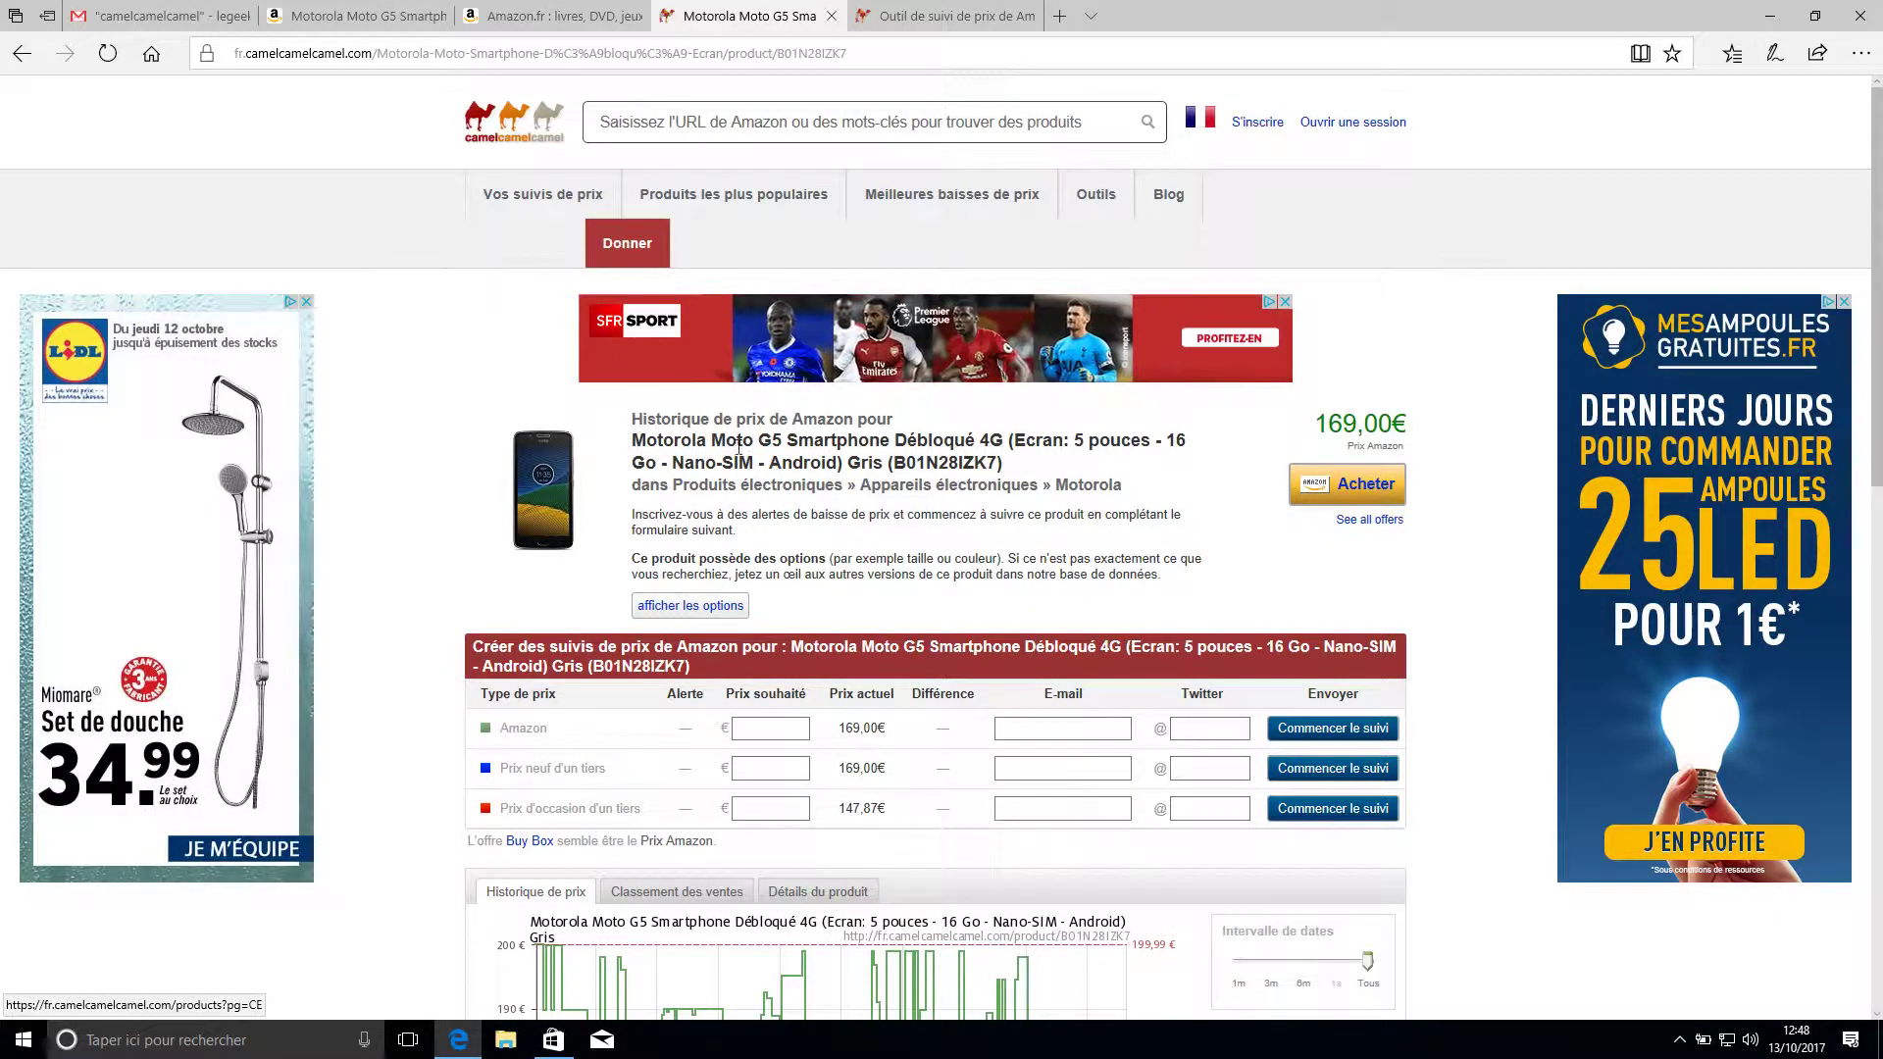
Examine the Moto G5's product title, current Amazon price, price history chart and table of past prices.
drag(632, 441, 786, 447)
click(816, 451)
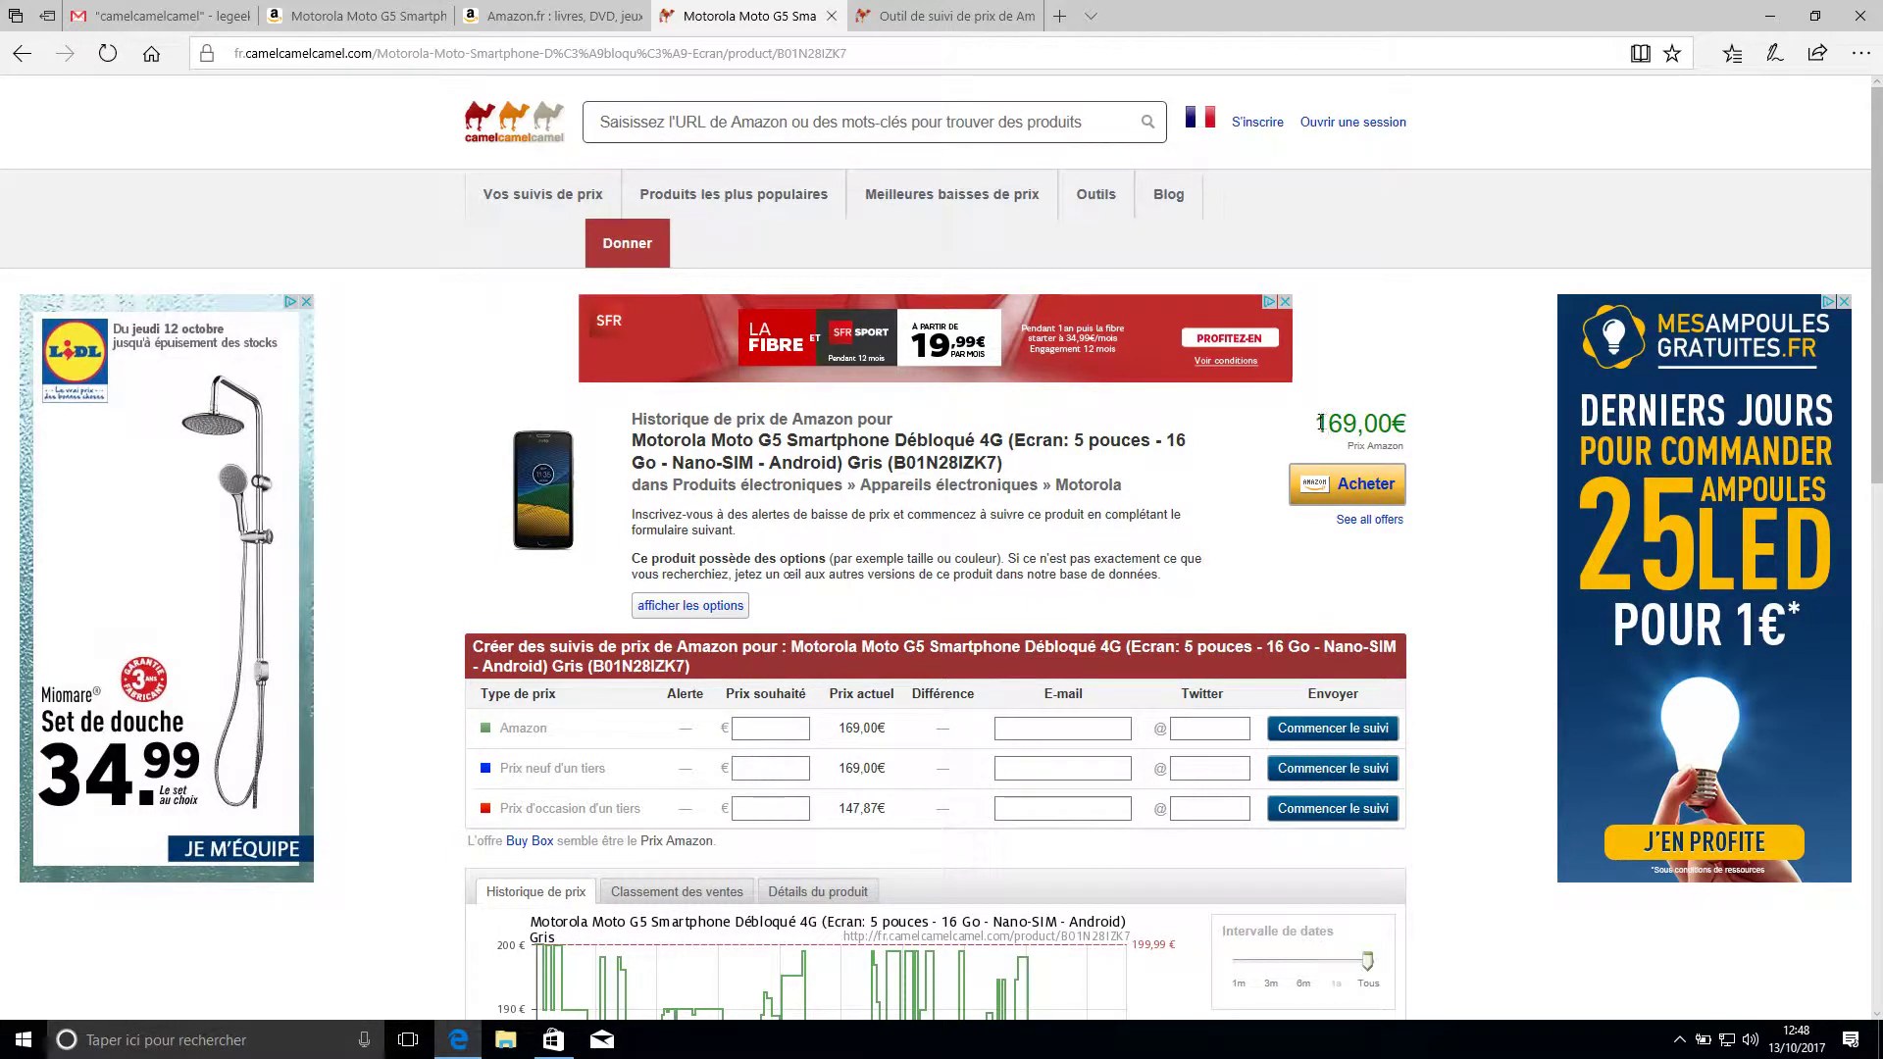
drag(1320, 422, 1408, 424)
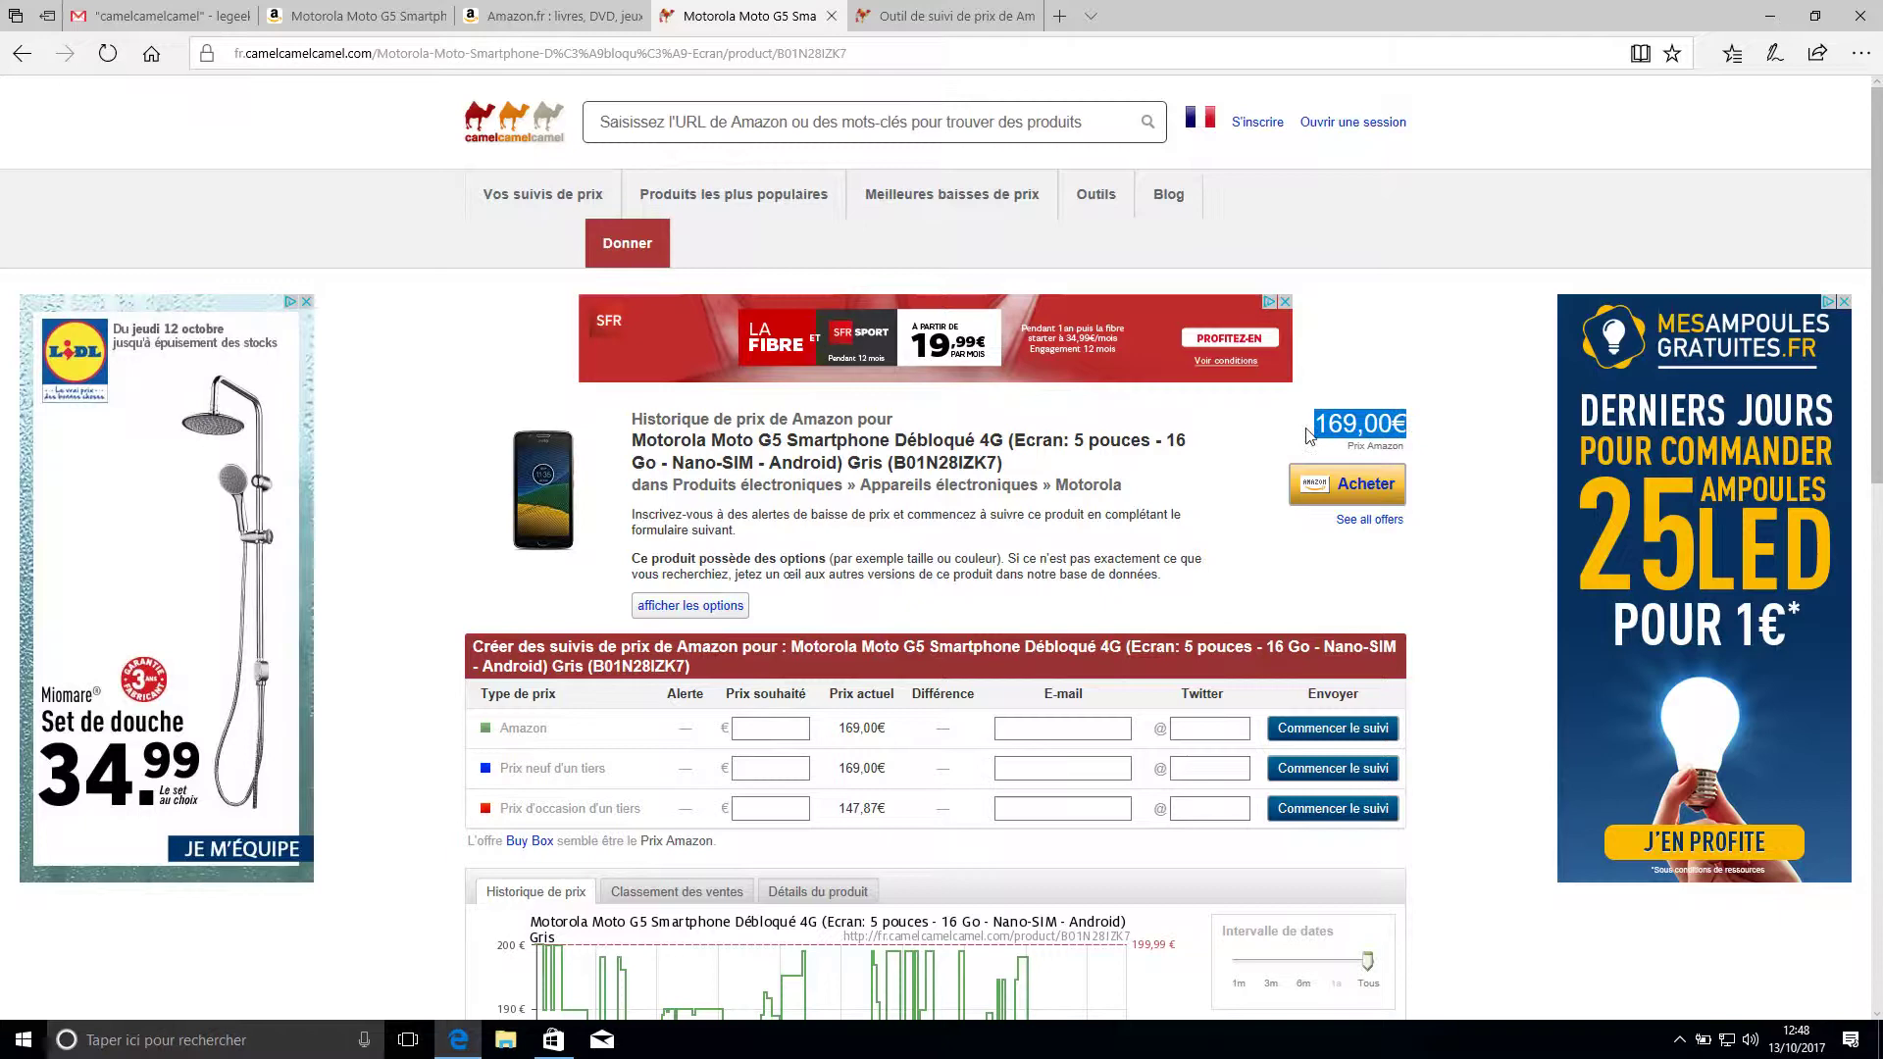
click(1002, 520)
scroll(500, 596, down, 2)
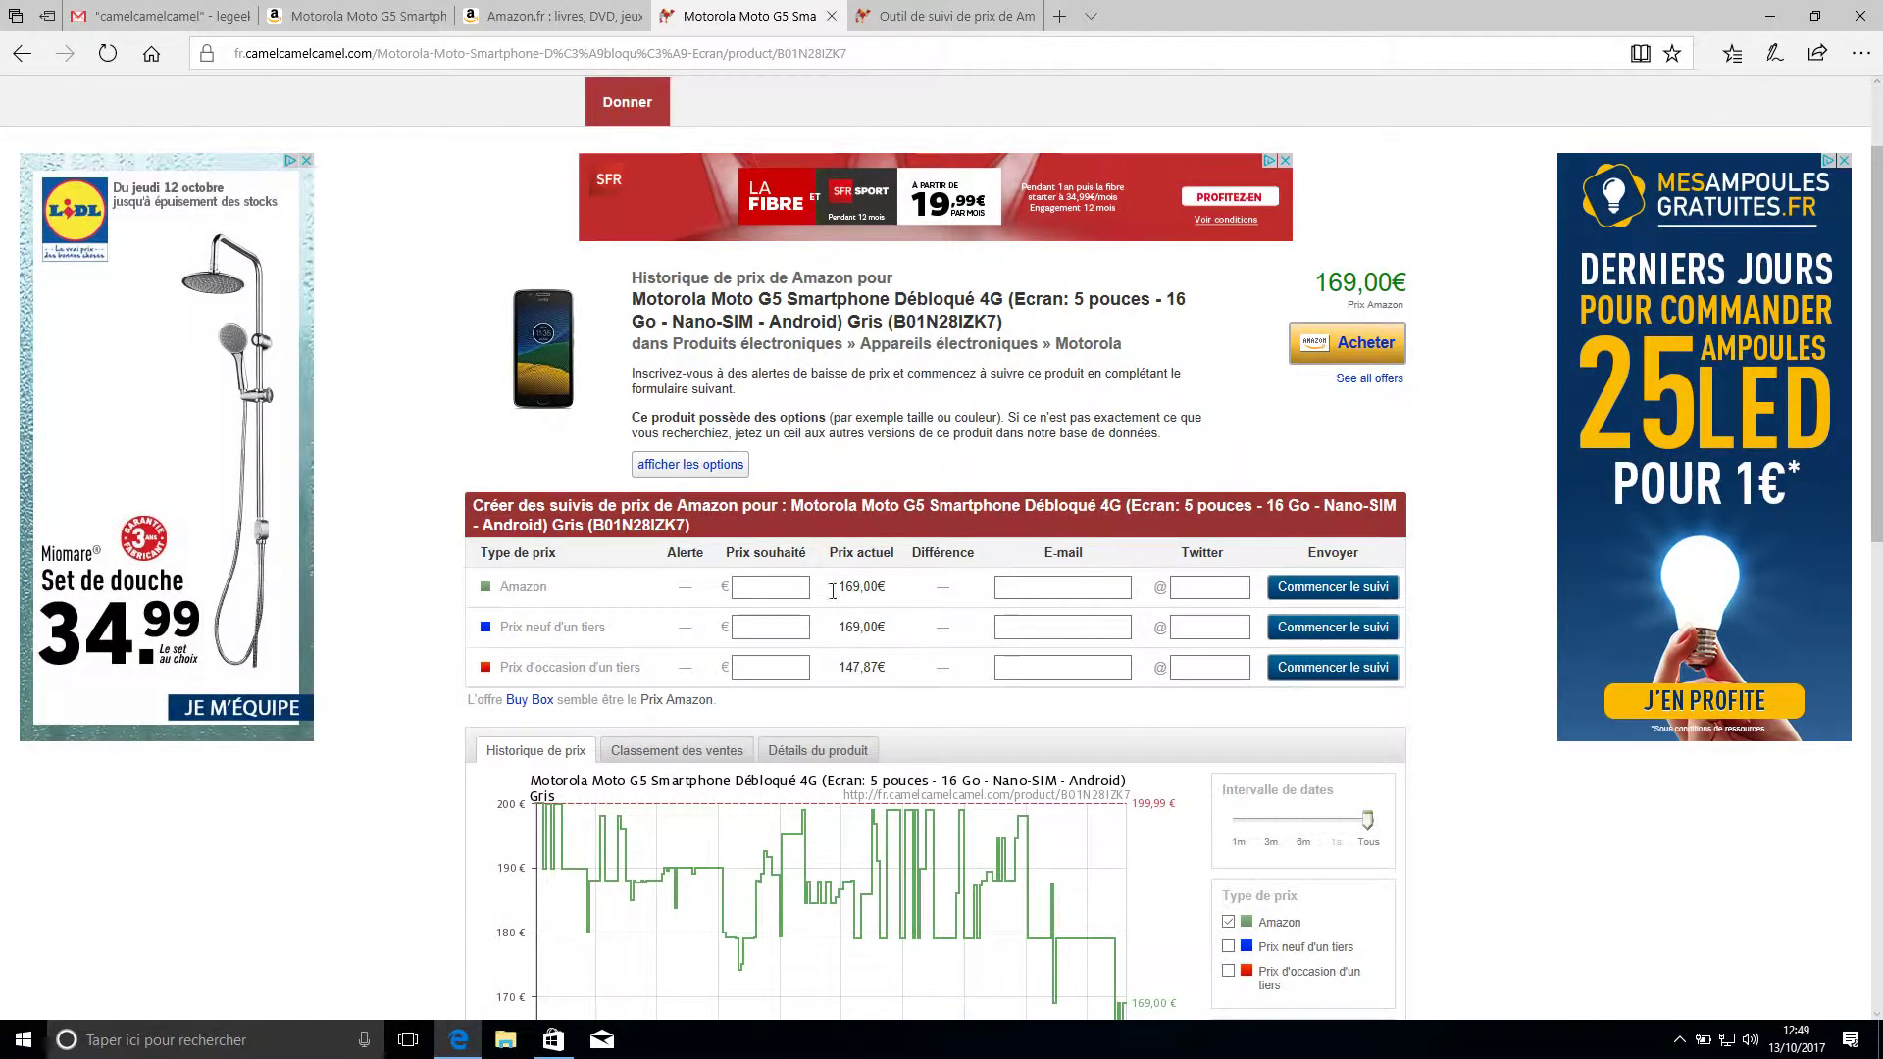
drag(838, 587, 884, 584)
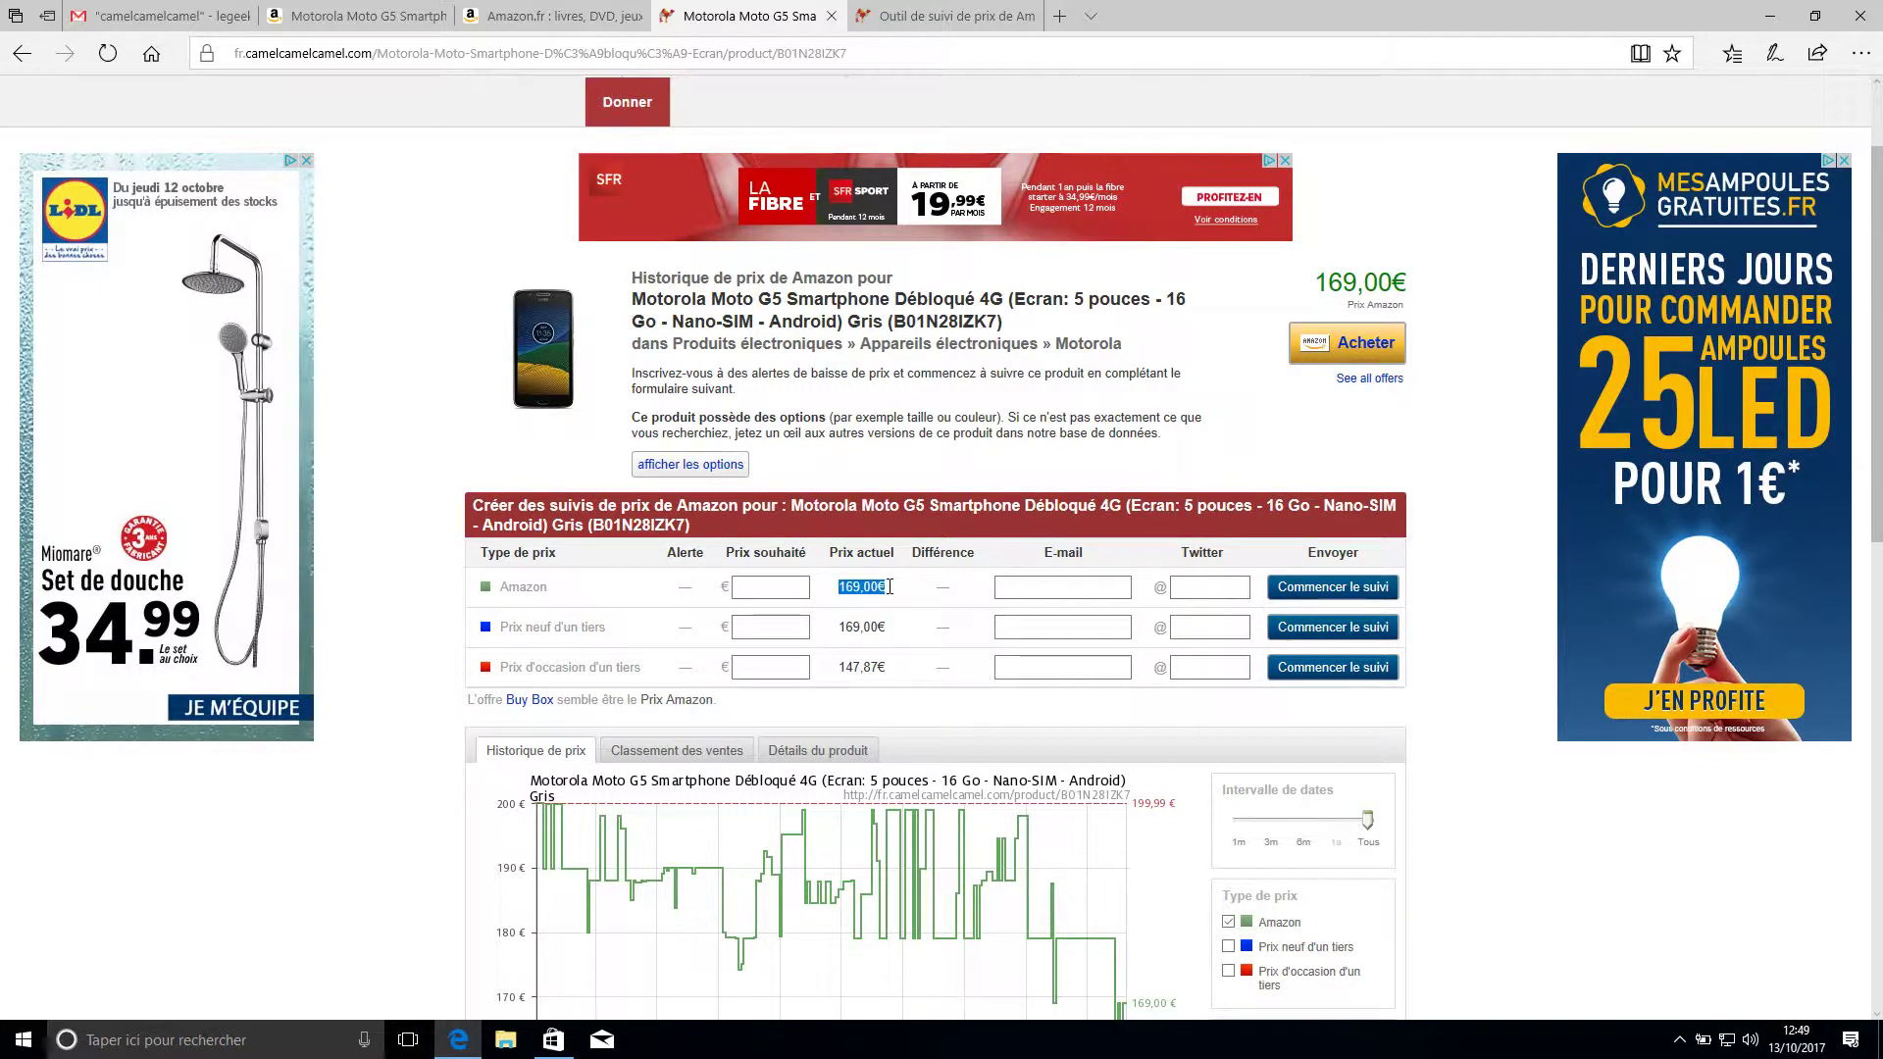
click(885, 591)
scroll(383, 664, down, 2)
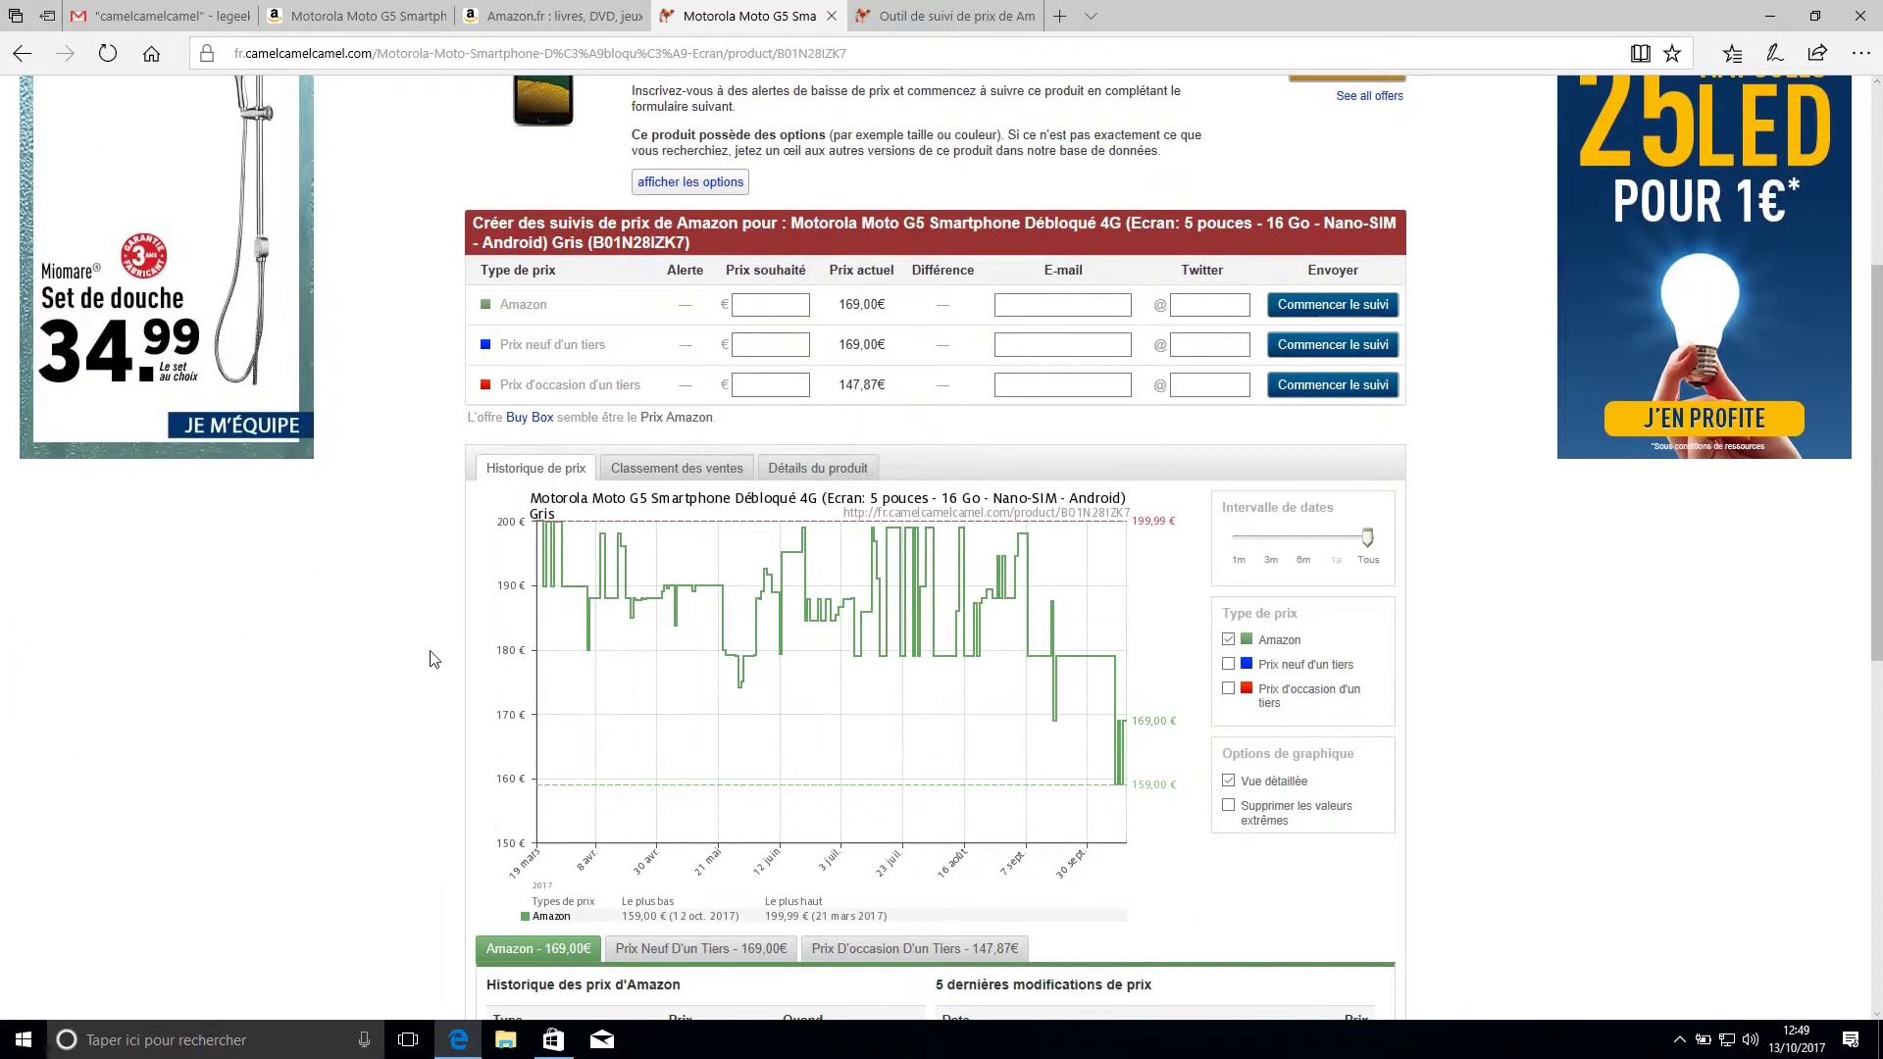
scroll(429, 628, down, 1)
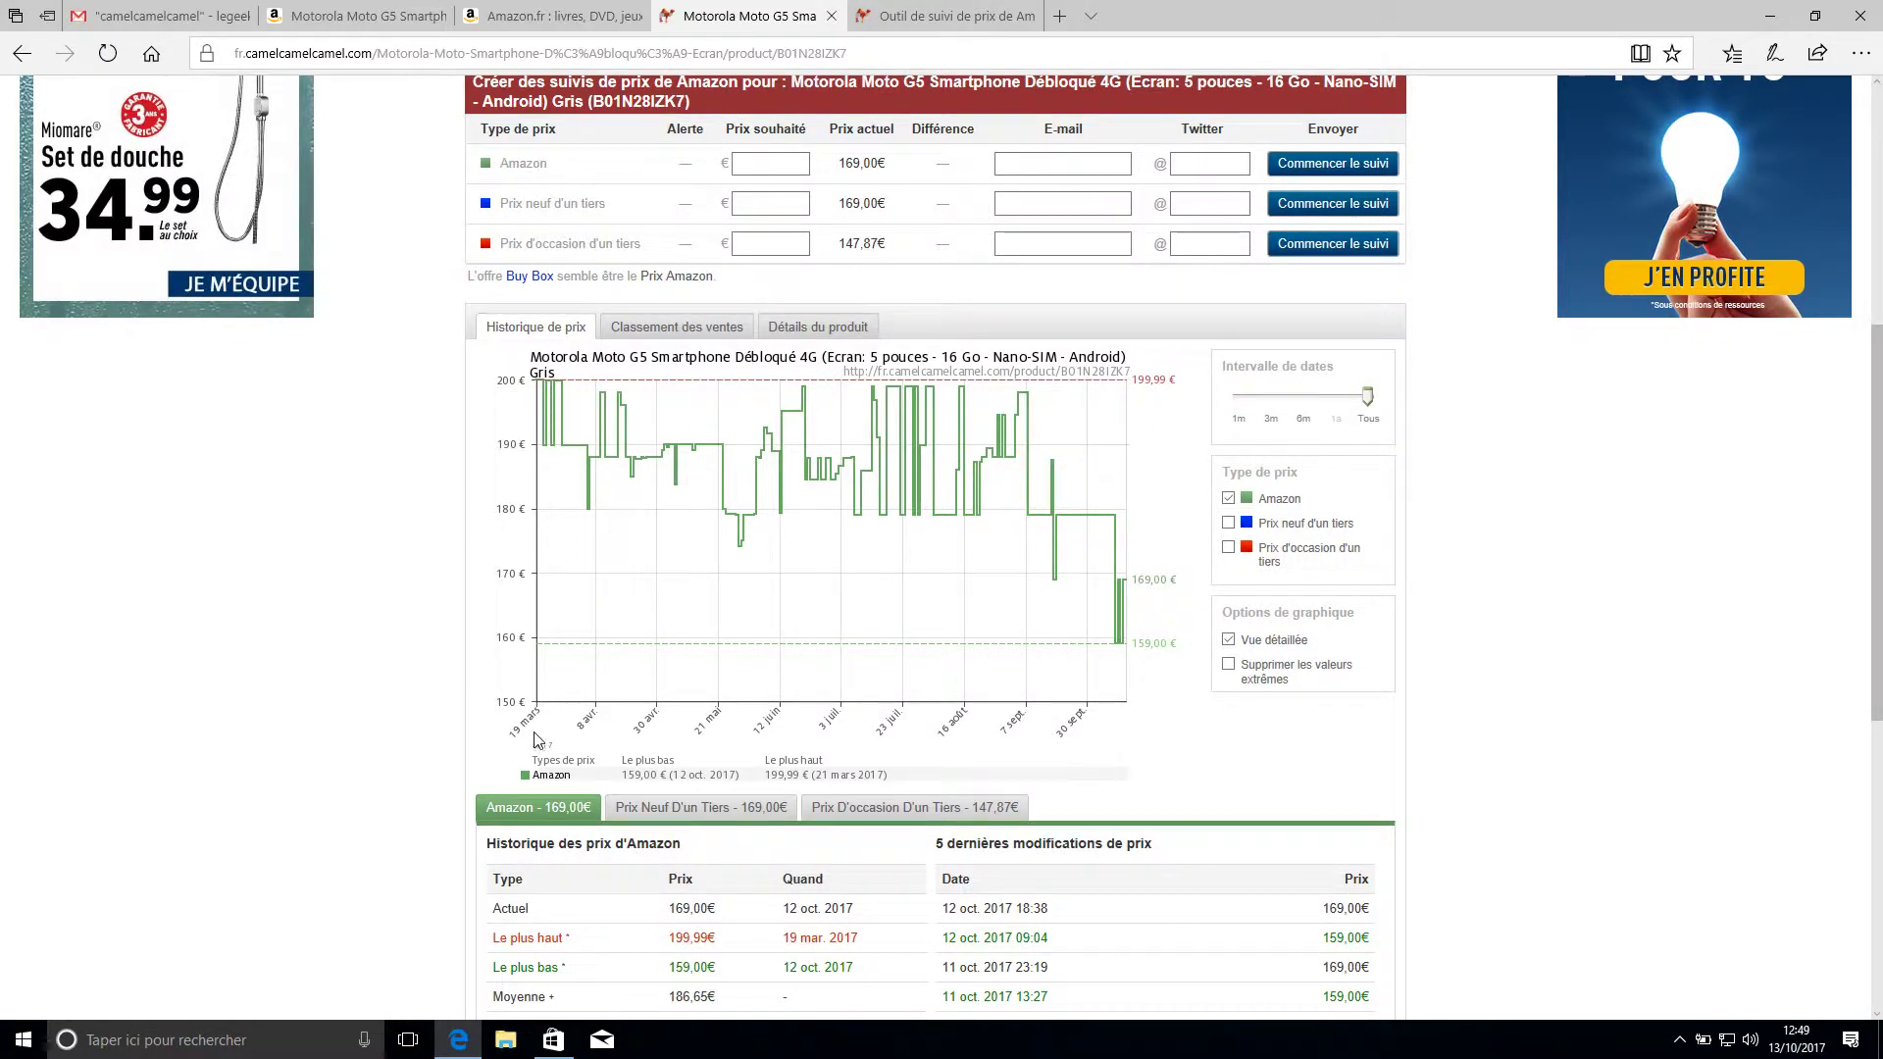
scroll(490, 613, down, 2)
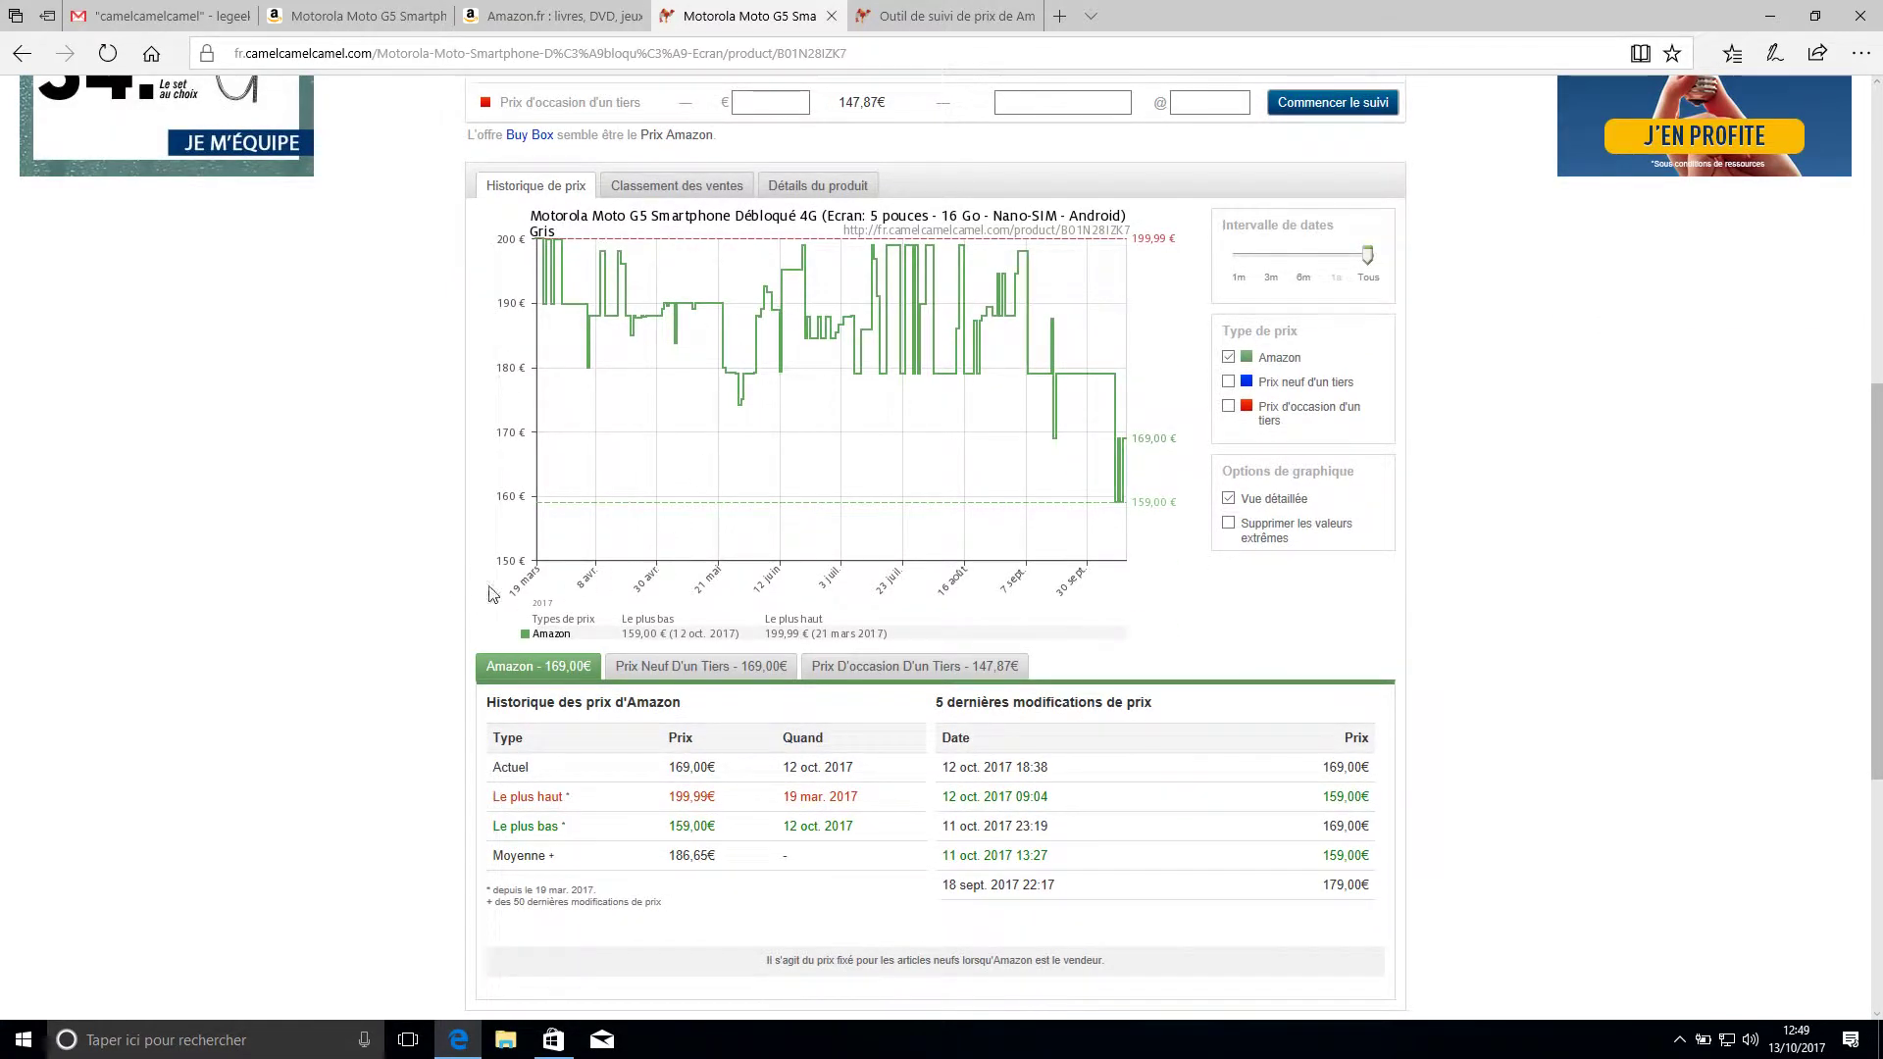
Examine the Moto G5's highest, lowest and average Amazon prices and its five latest price changes.
scroll(446, 590, down, 2)
scroll(390, 597, up, 2)
drag(495, 796, 738, 809)
click(738, 810)
drag(667, 830, 725, 831)
click(737, 836)
scroll(781, 829, up, 1)
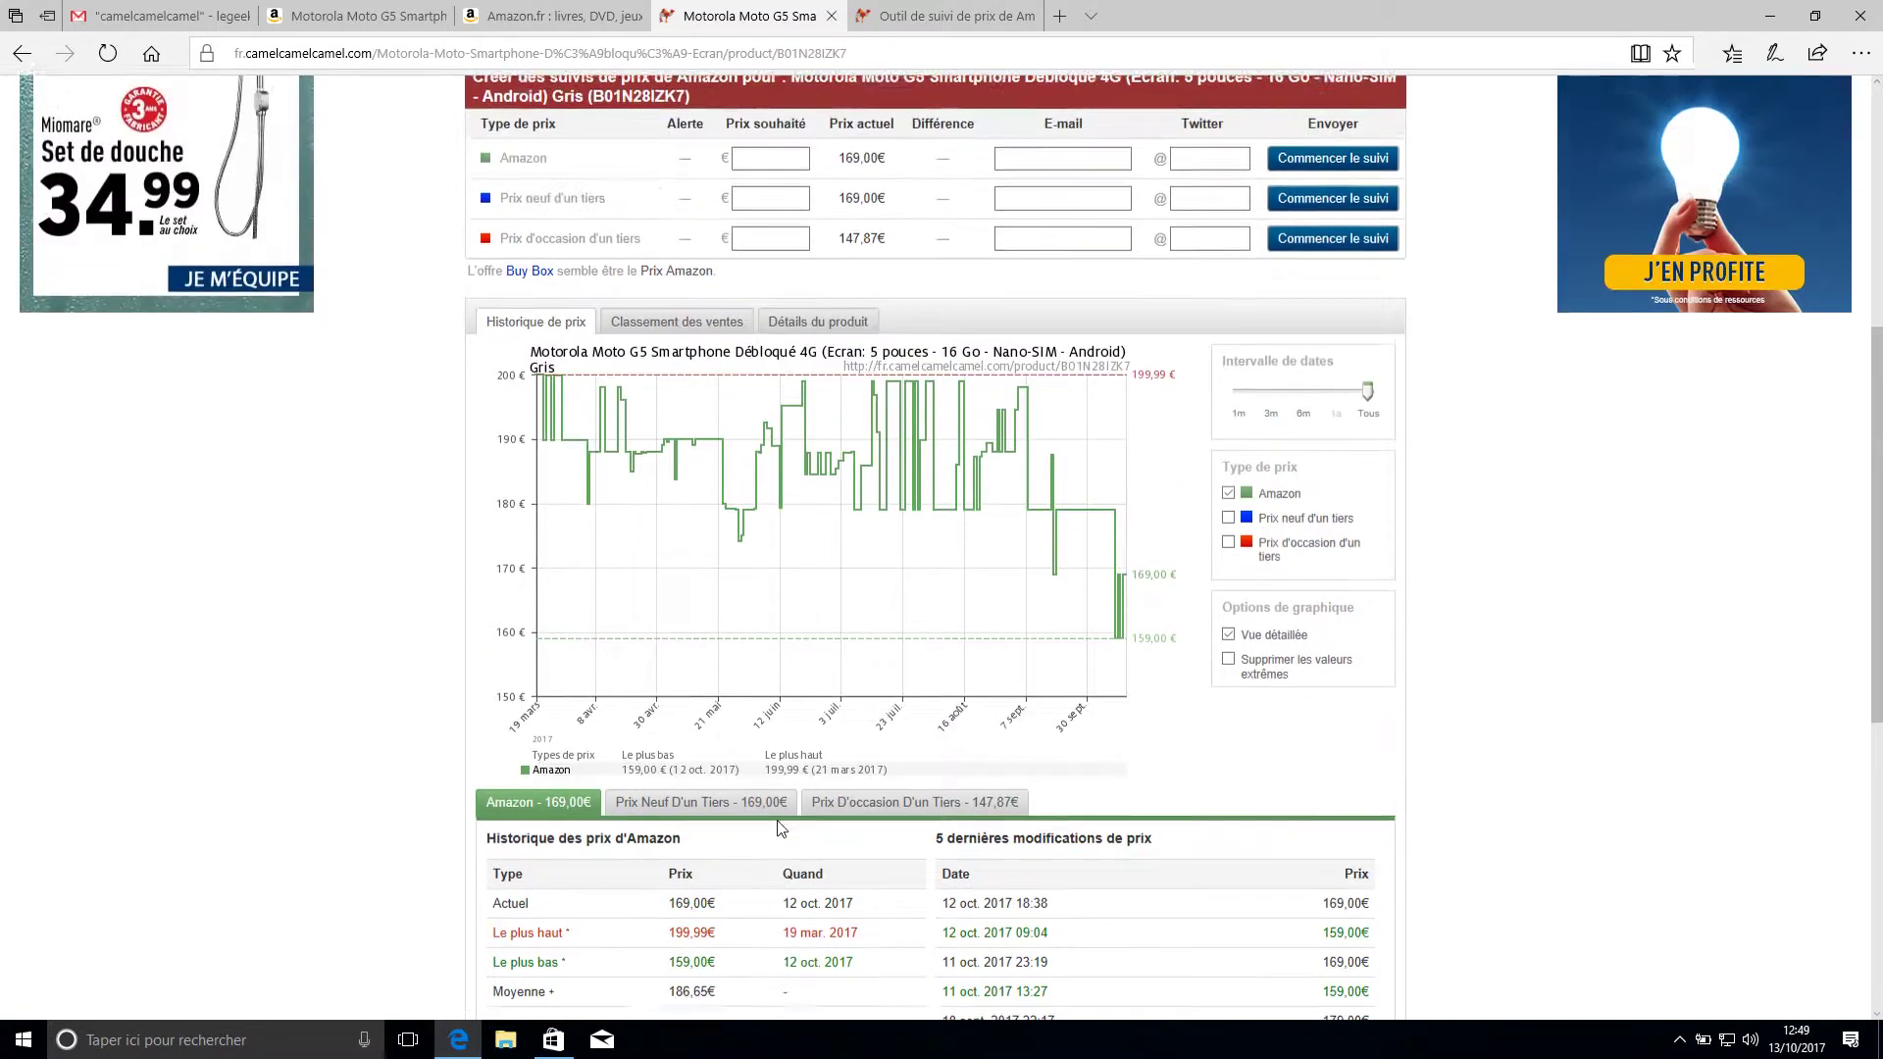
scroll(780, 829, down, 1)
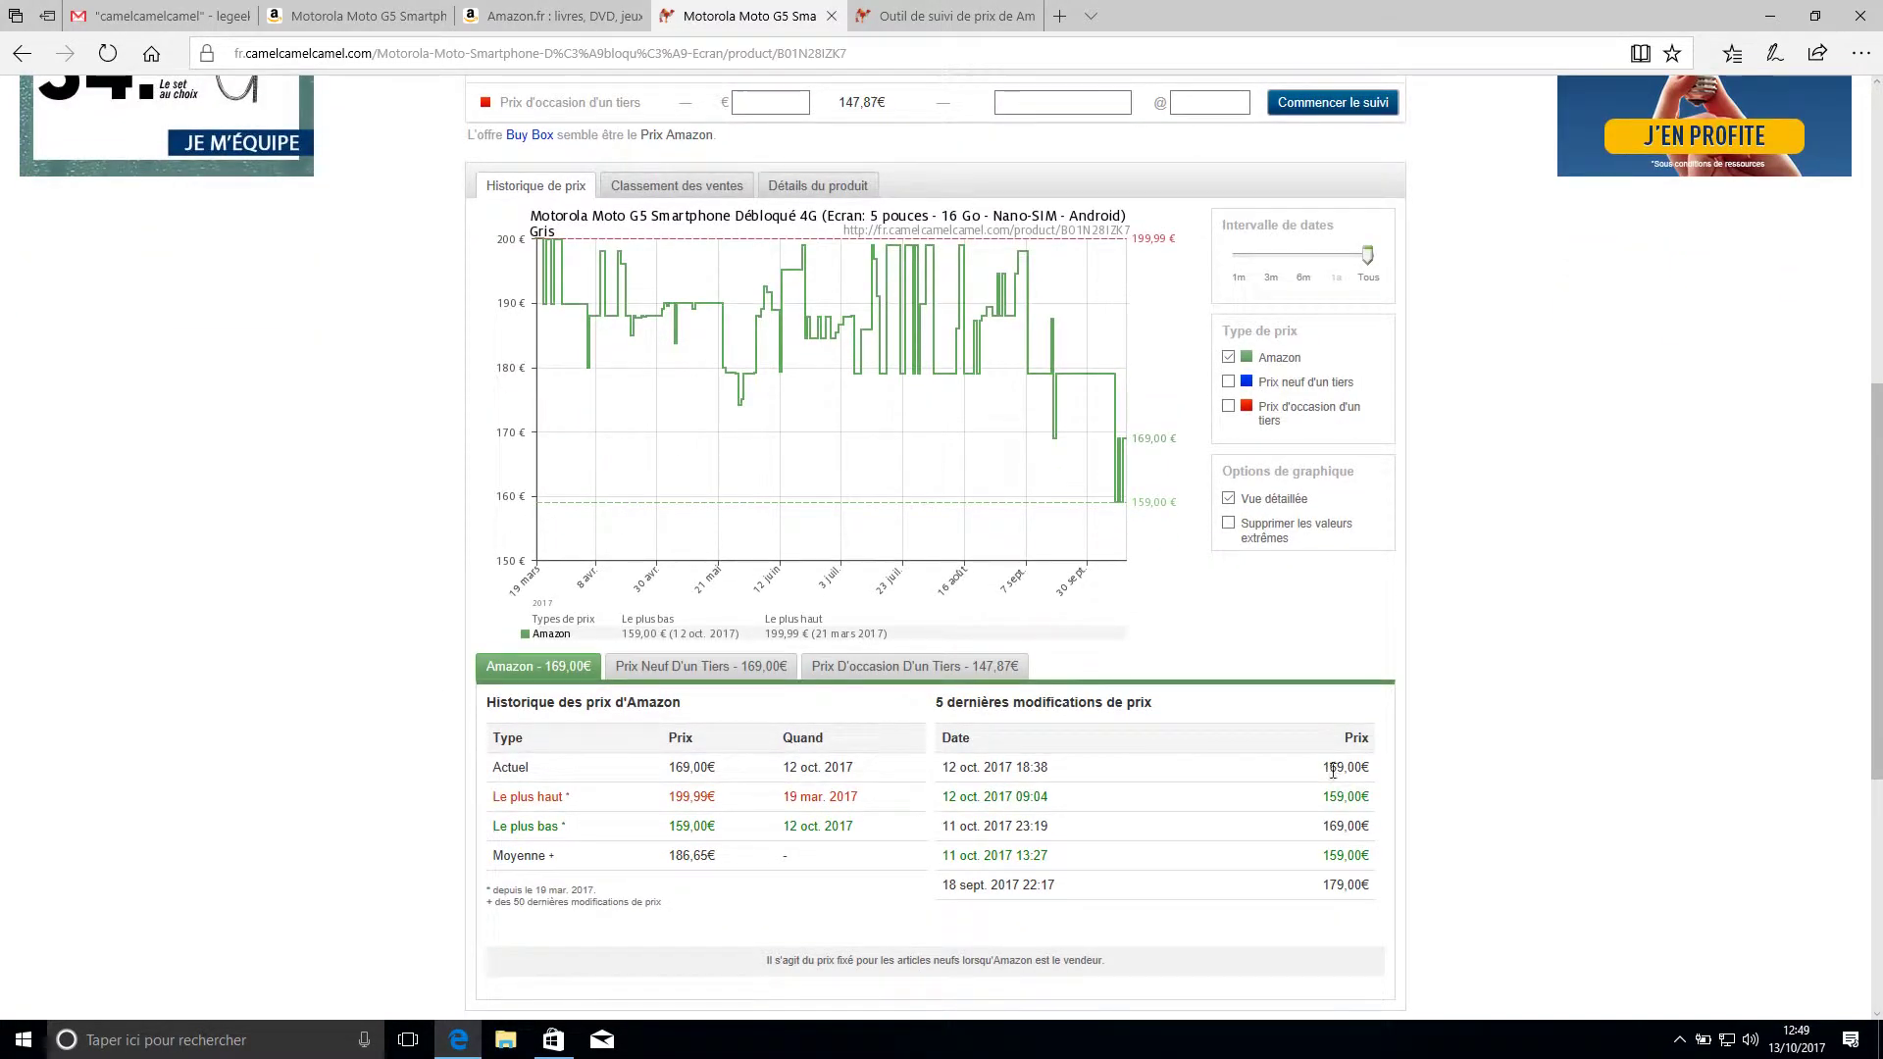
drag(1323, 769, 1372, 769)
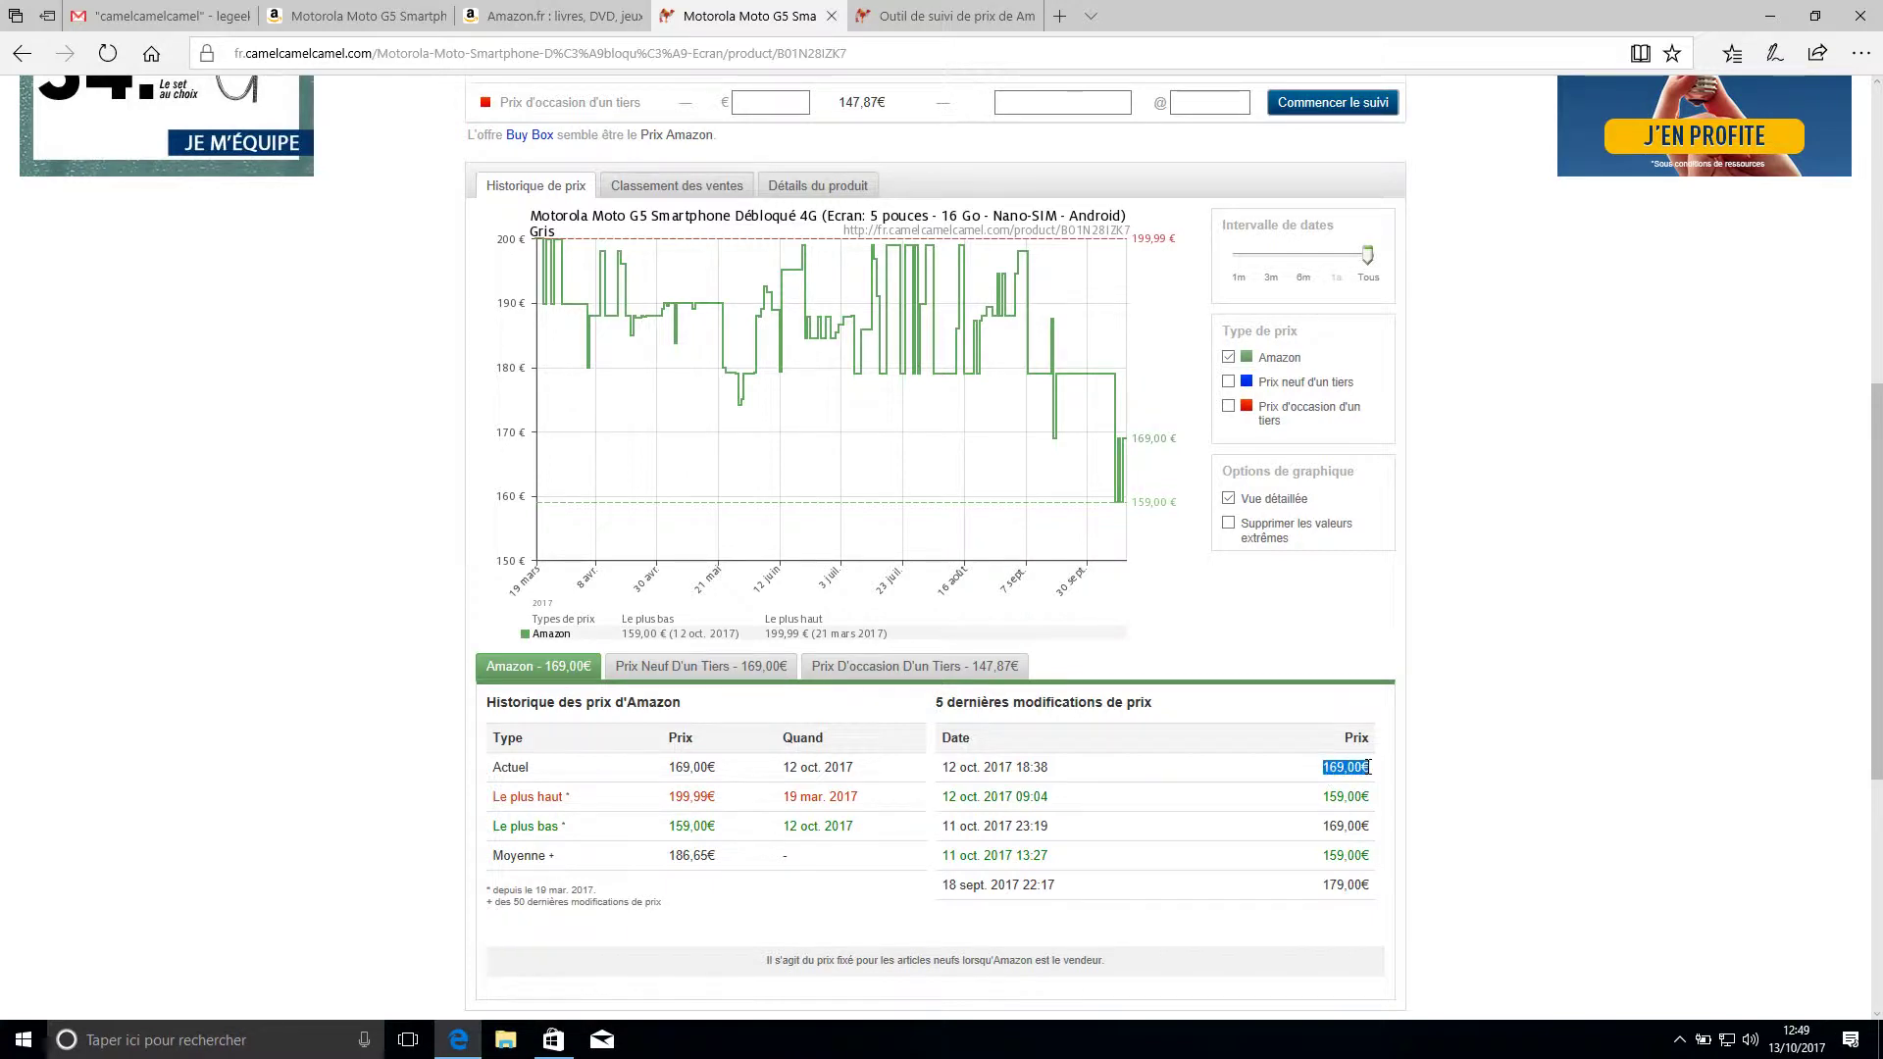
click(1318, 766)
Review the Moto G5's product header, price-tracking form and price history chart.
scroll(1128, 750, up, 2)
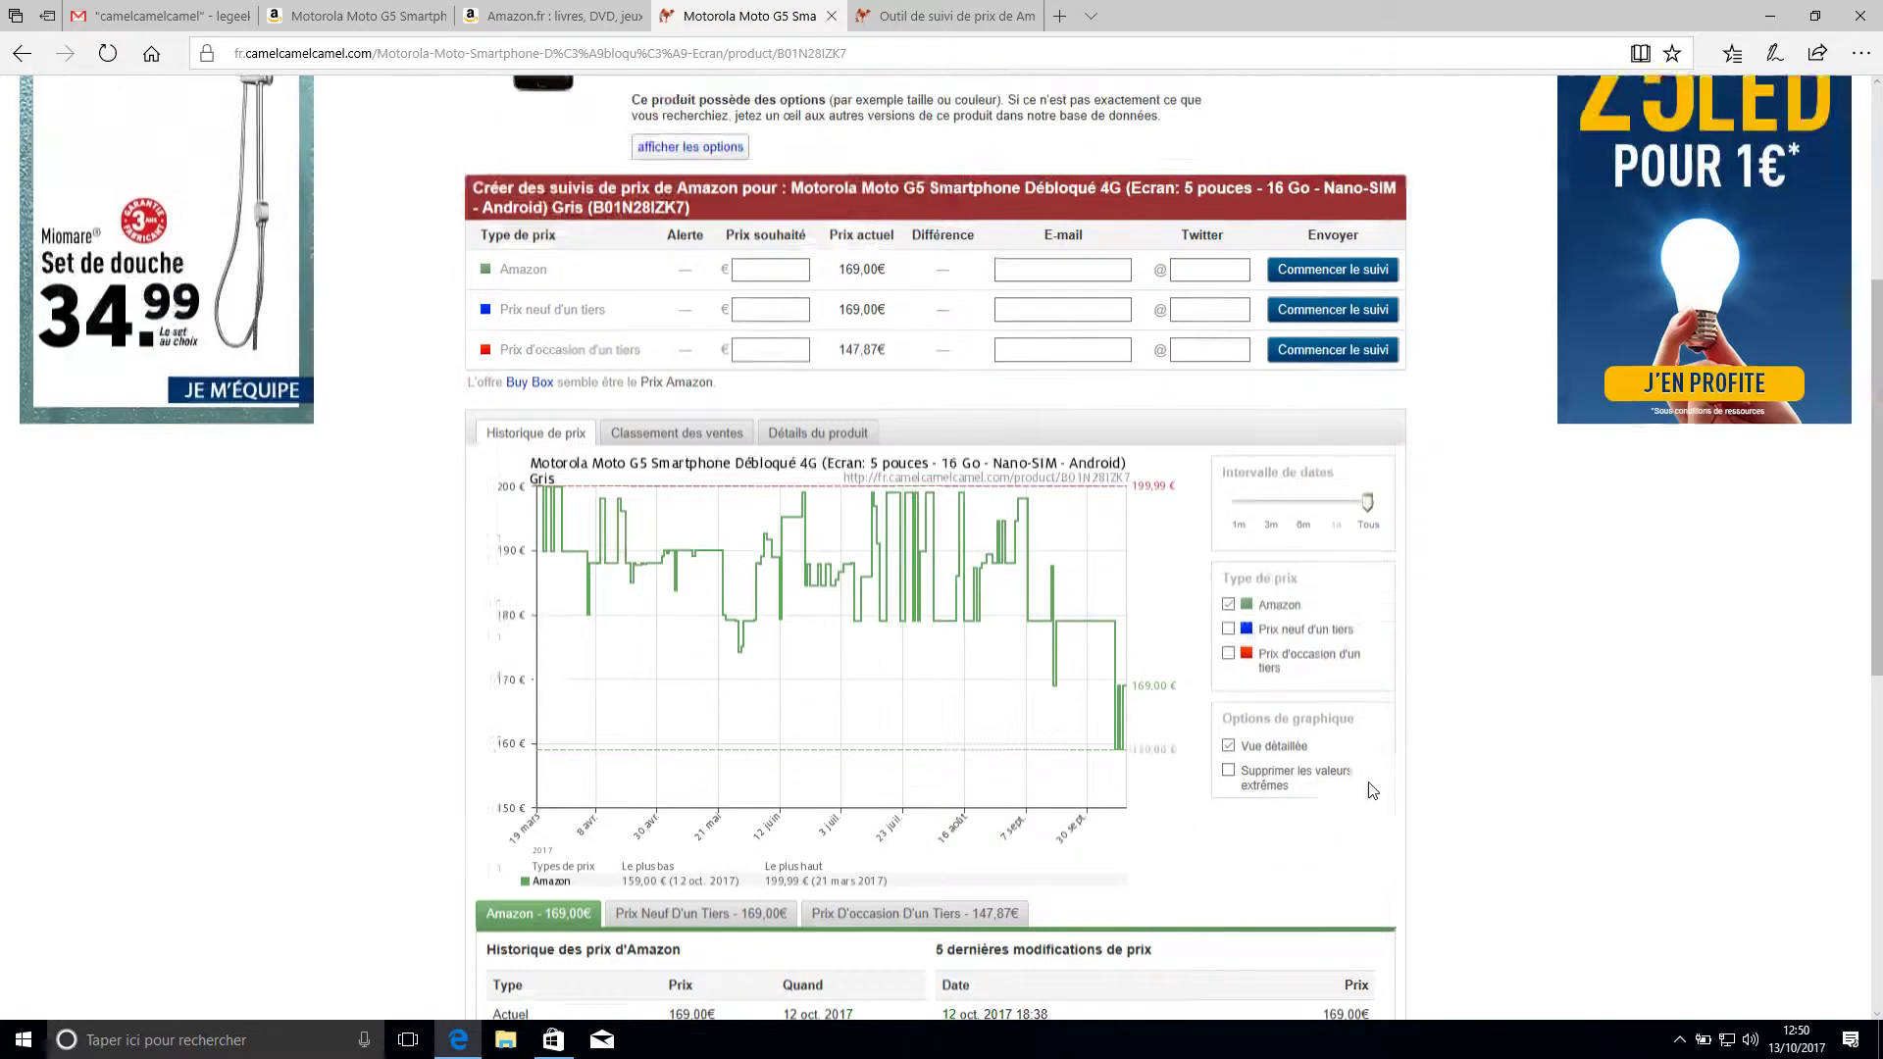
scroll(1372, 791, up, 5)
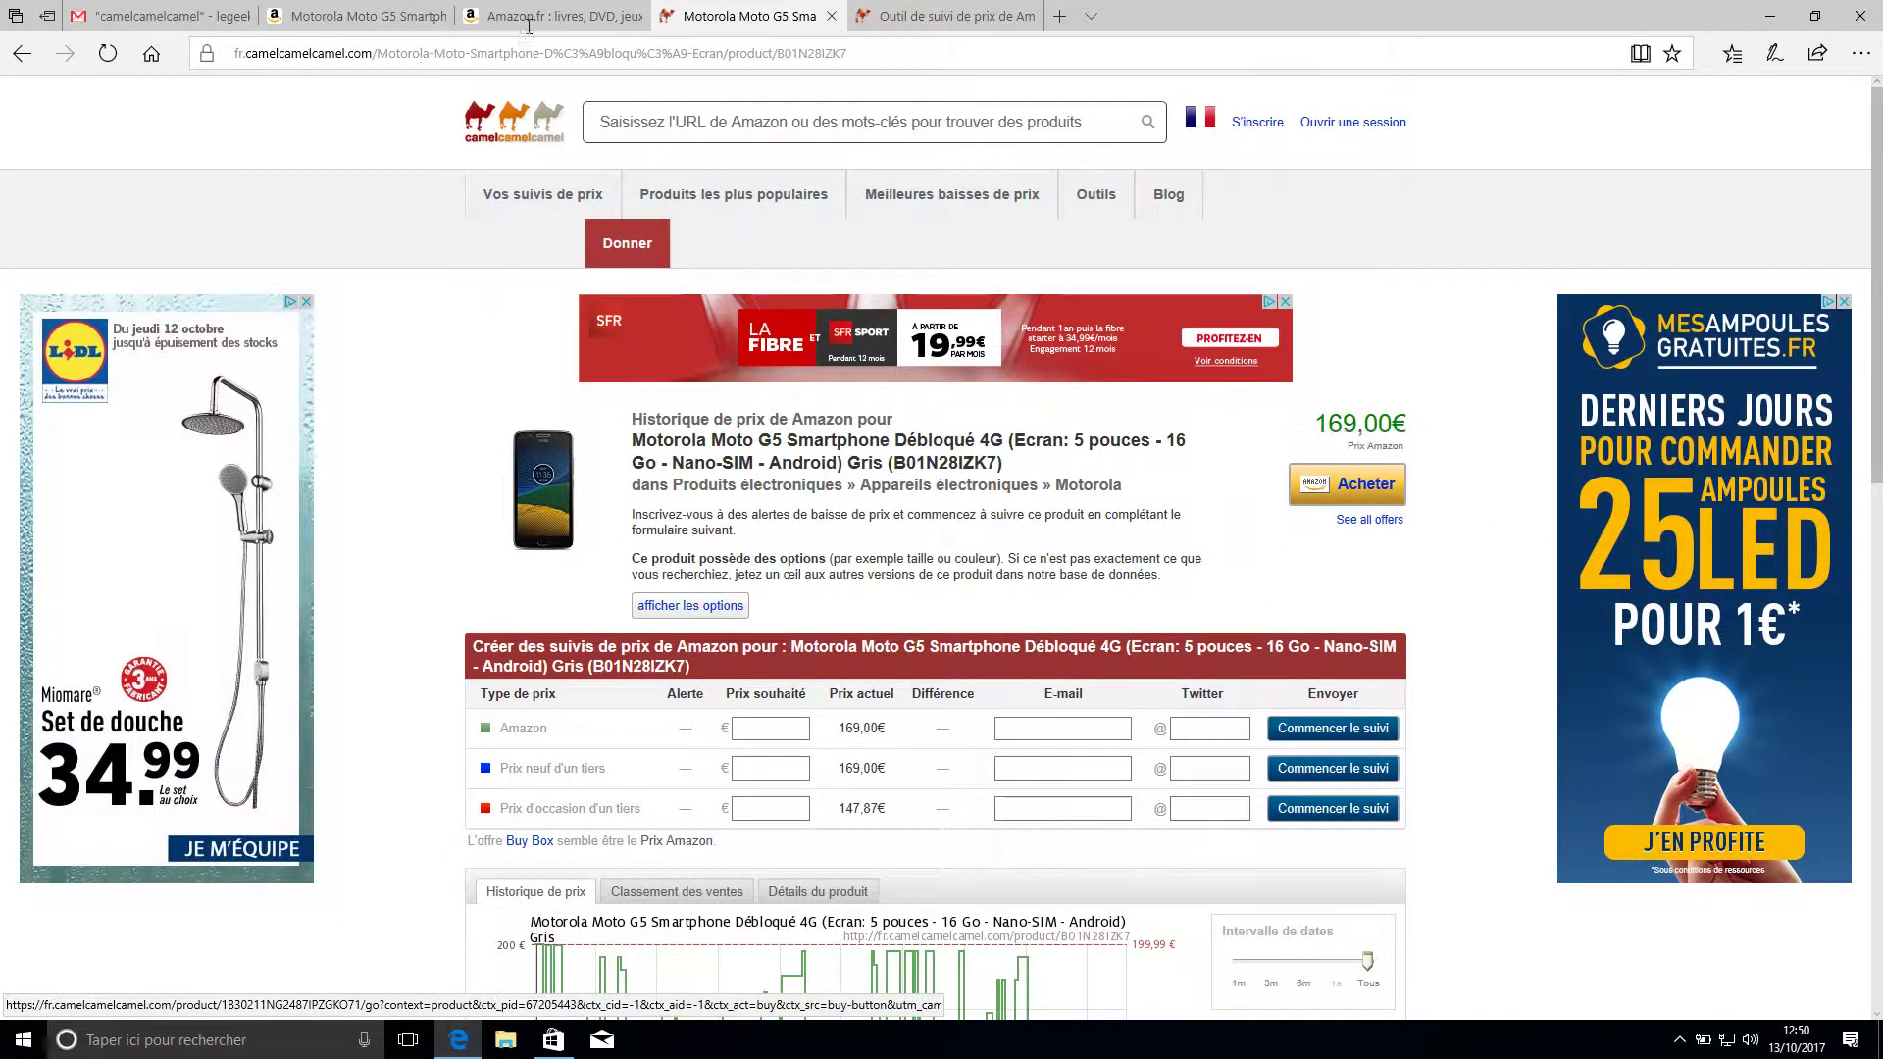
scroll(1432, 603, down, 3)
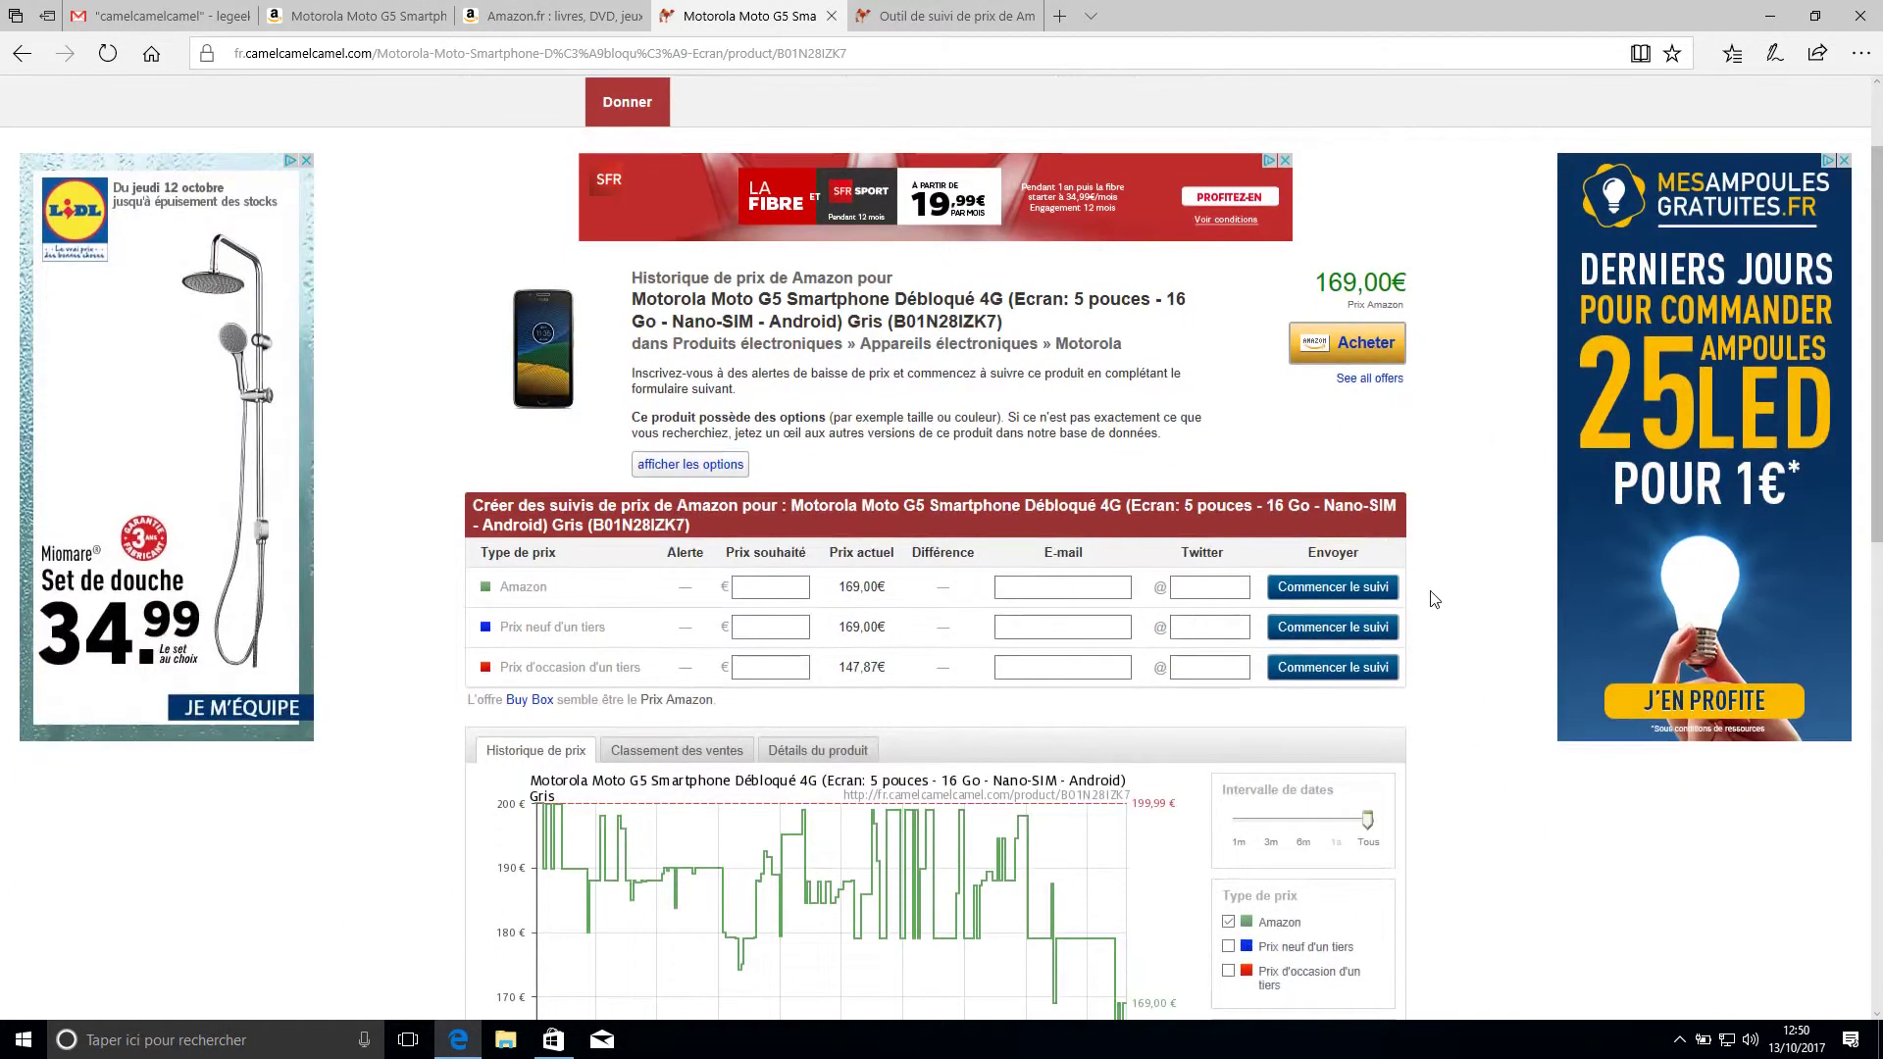
scroll(1432, 601, down, 3)
scroll(1434, 600, up, 2)
scroll(1437, 600, down, 2)
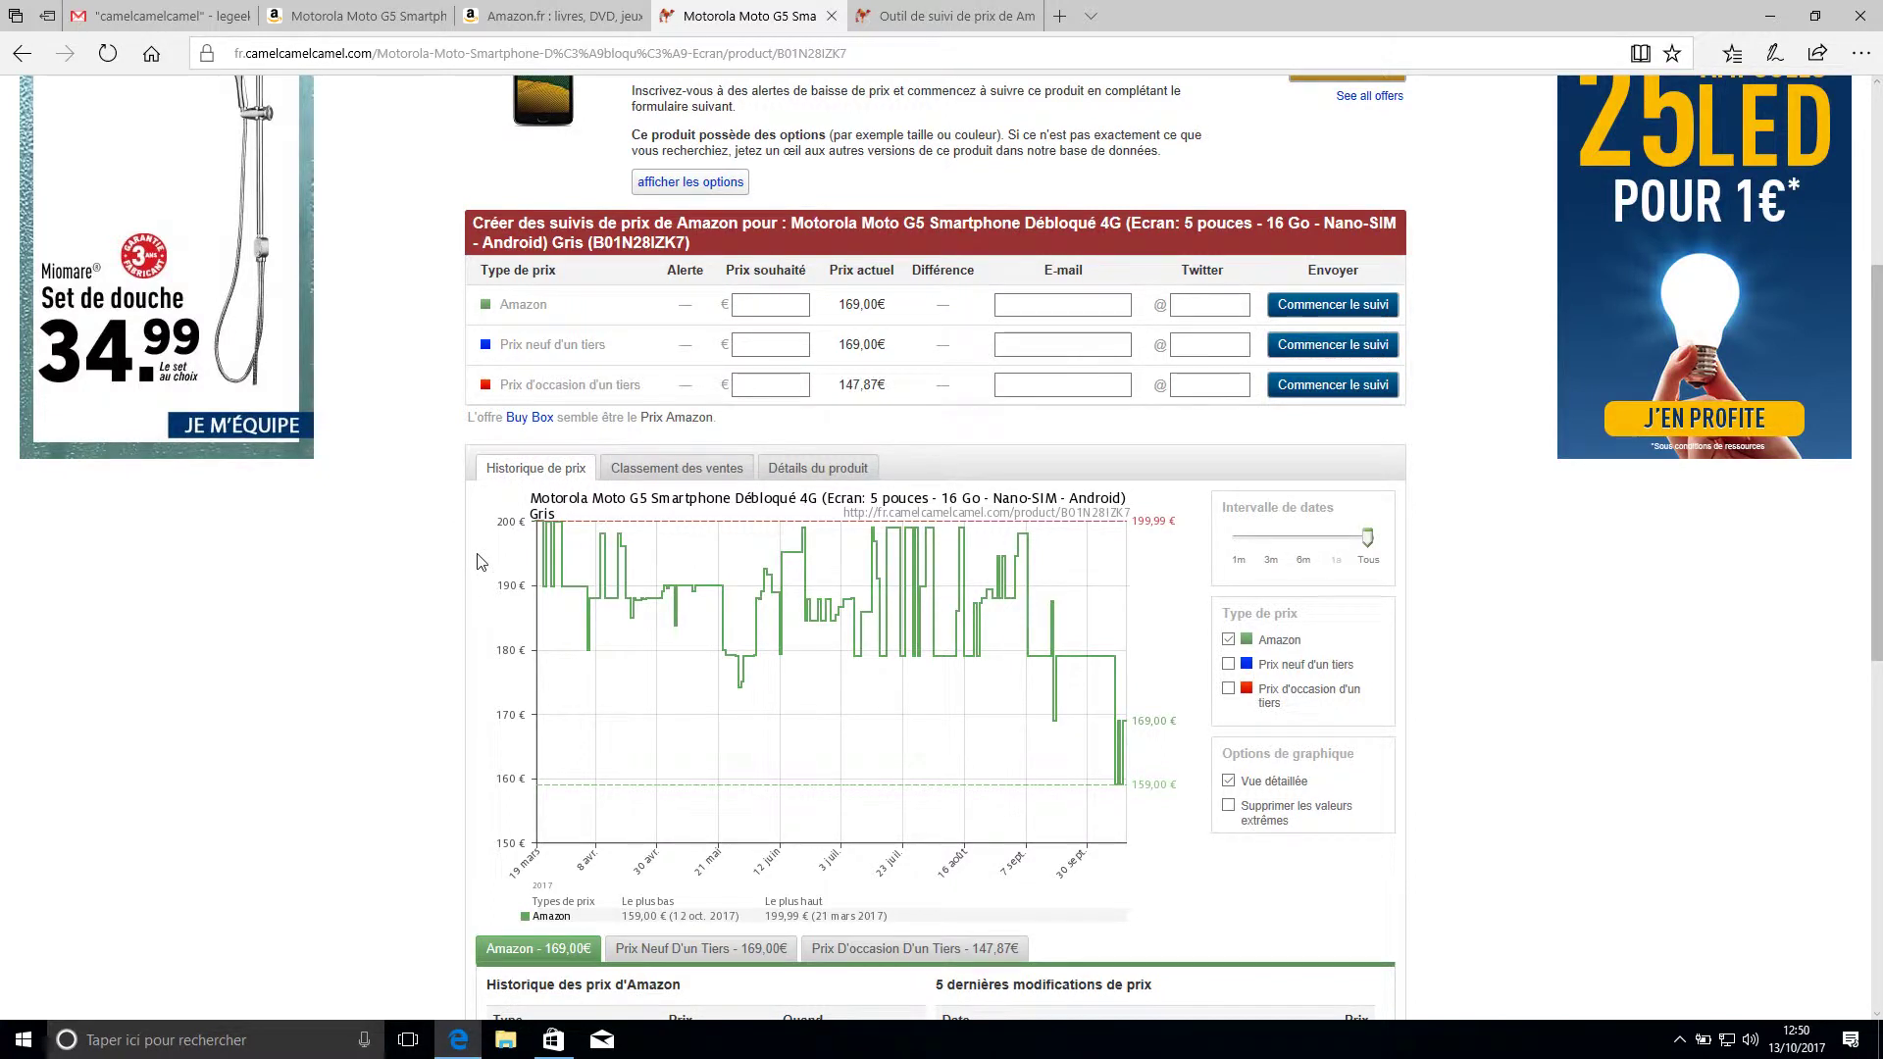
Try a desired price of 10 € for the Amazon price tracking and clear it.
click(761, 304)
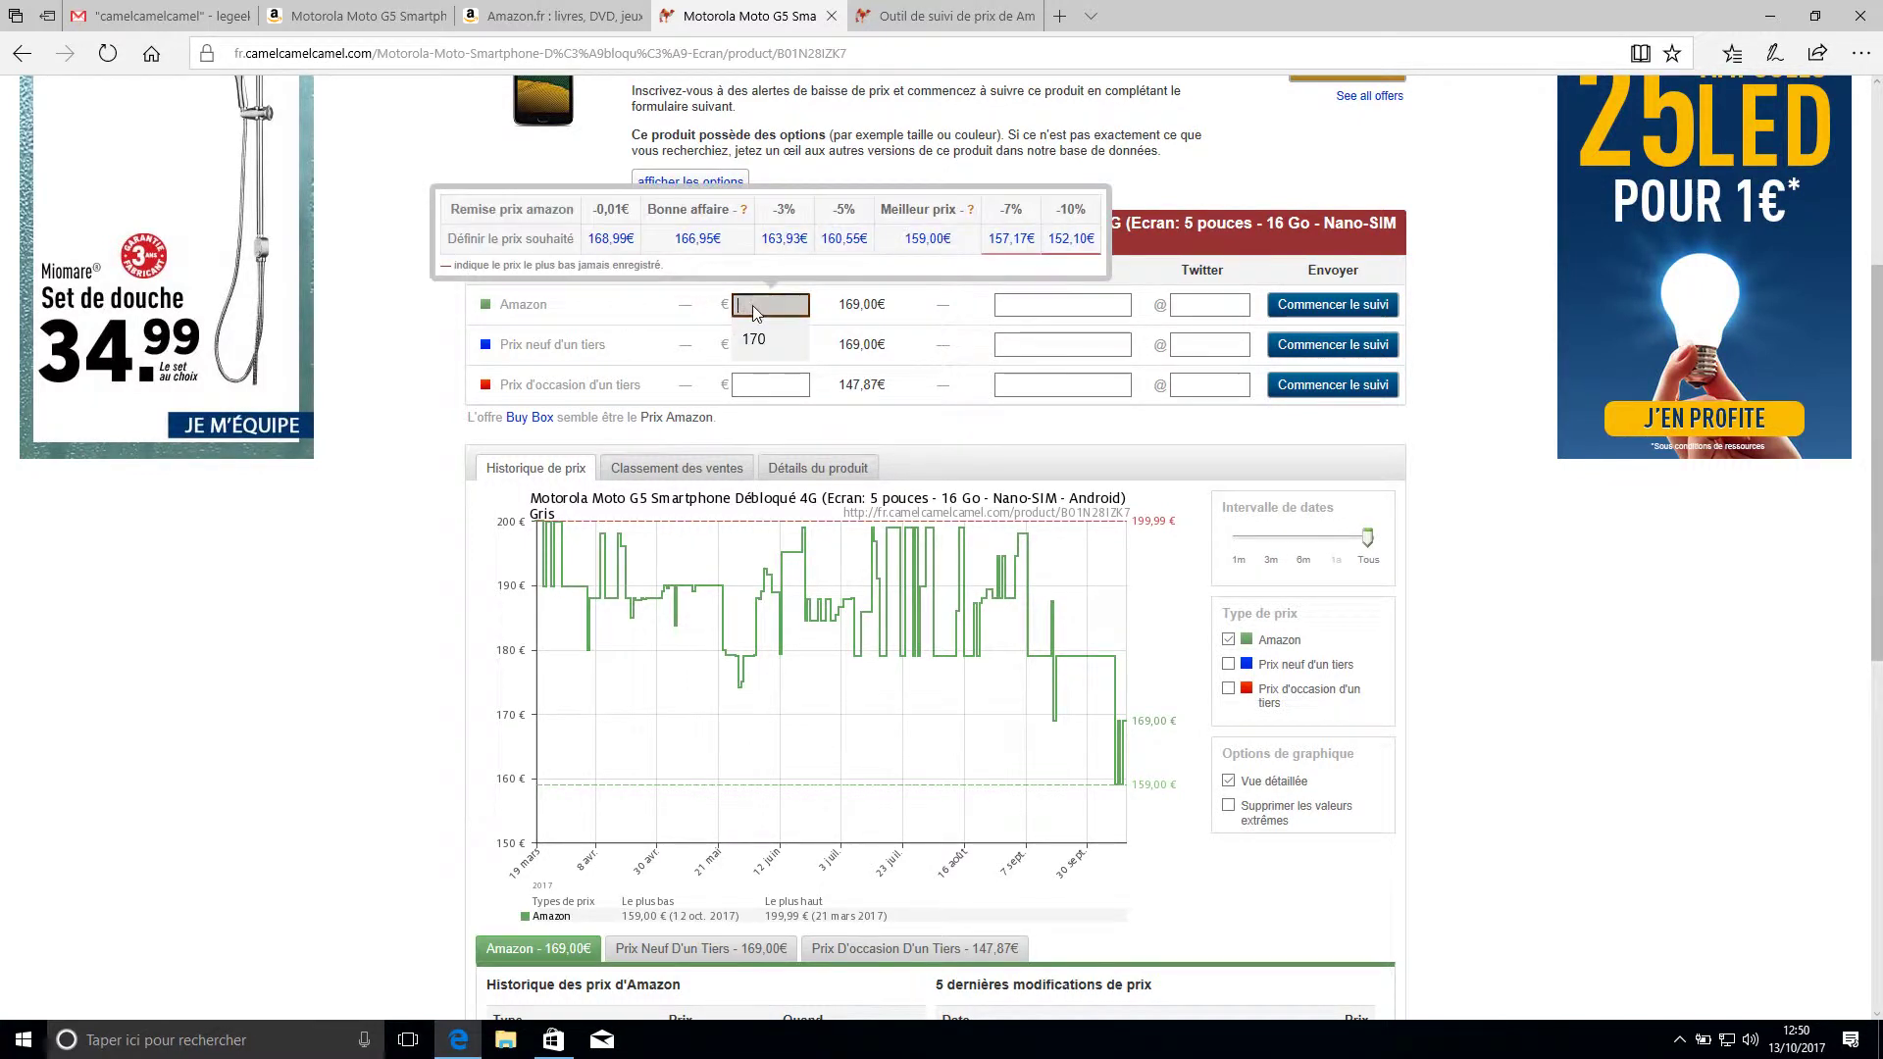
click(752, 303)
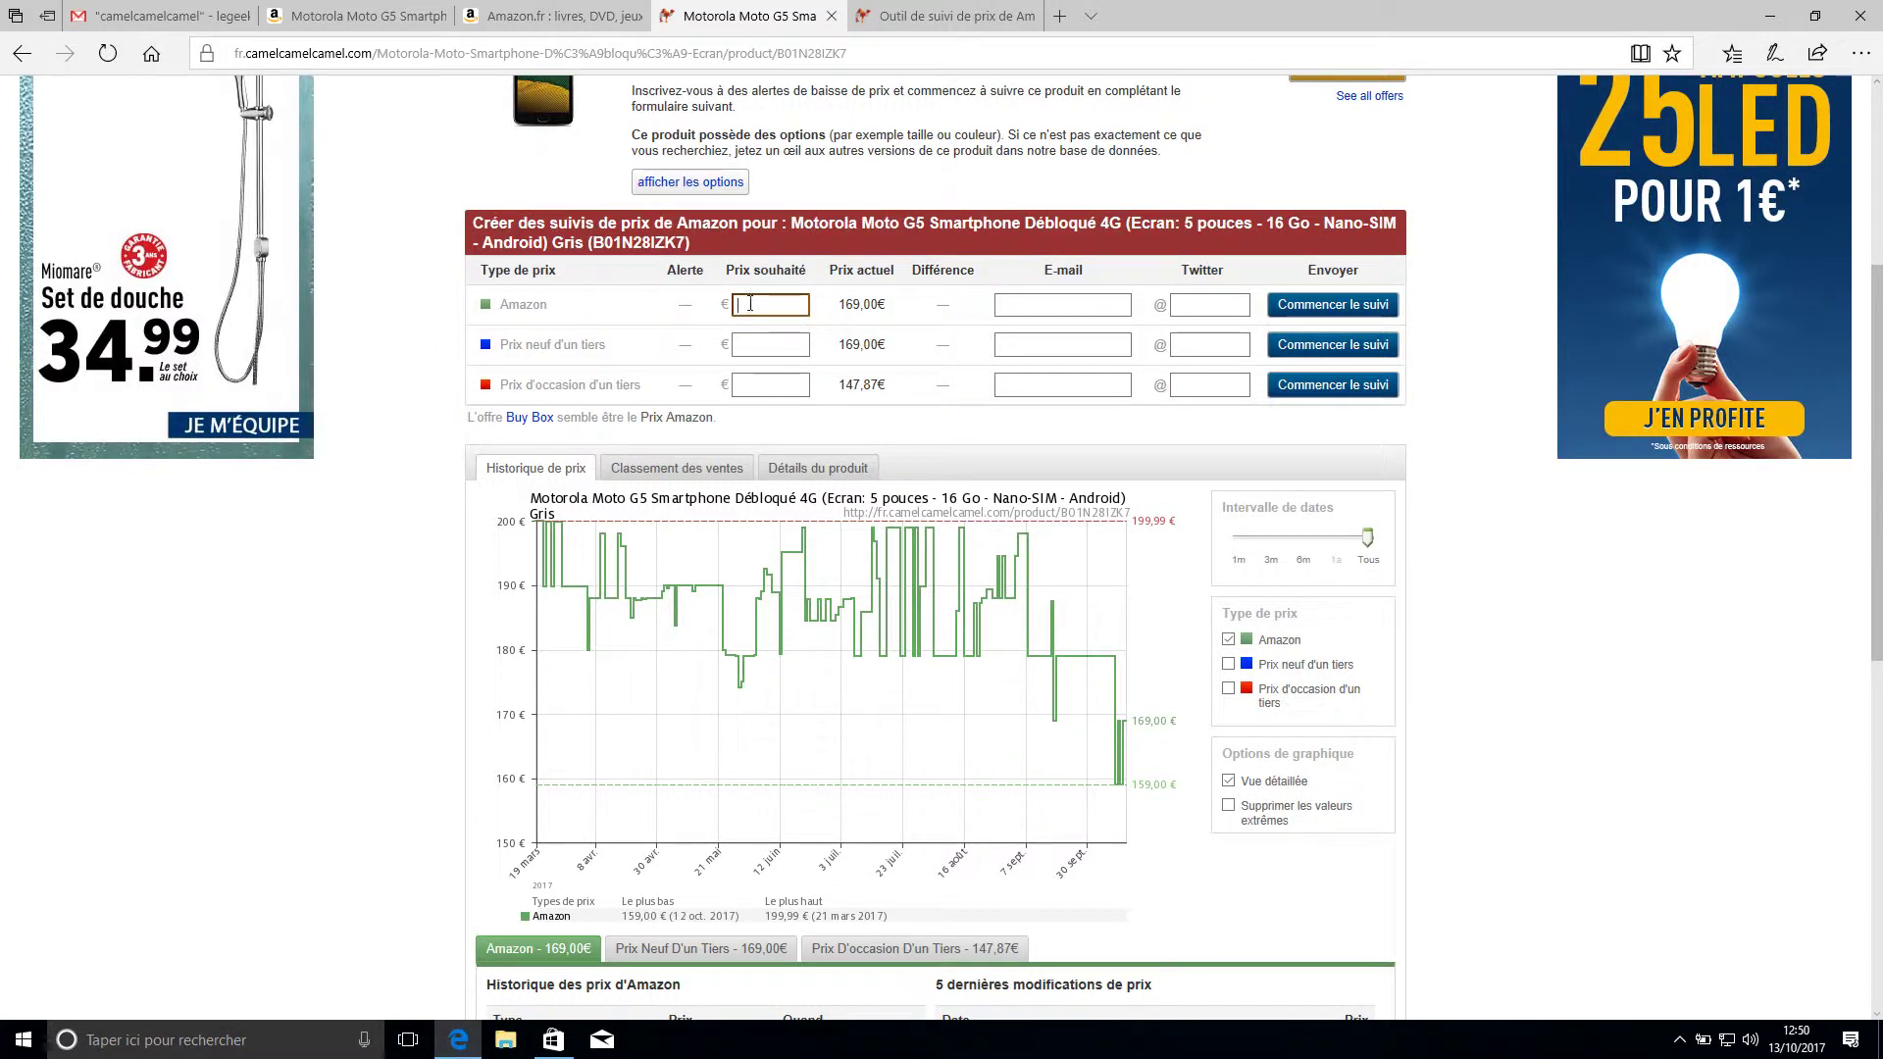
click(750, 304)
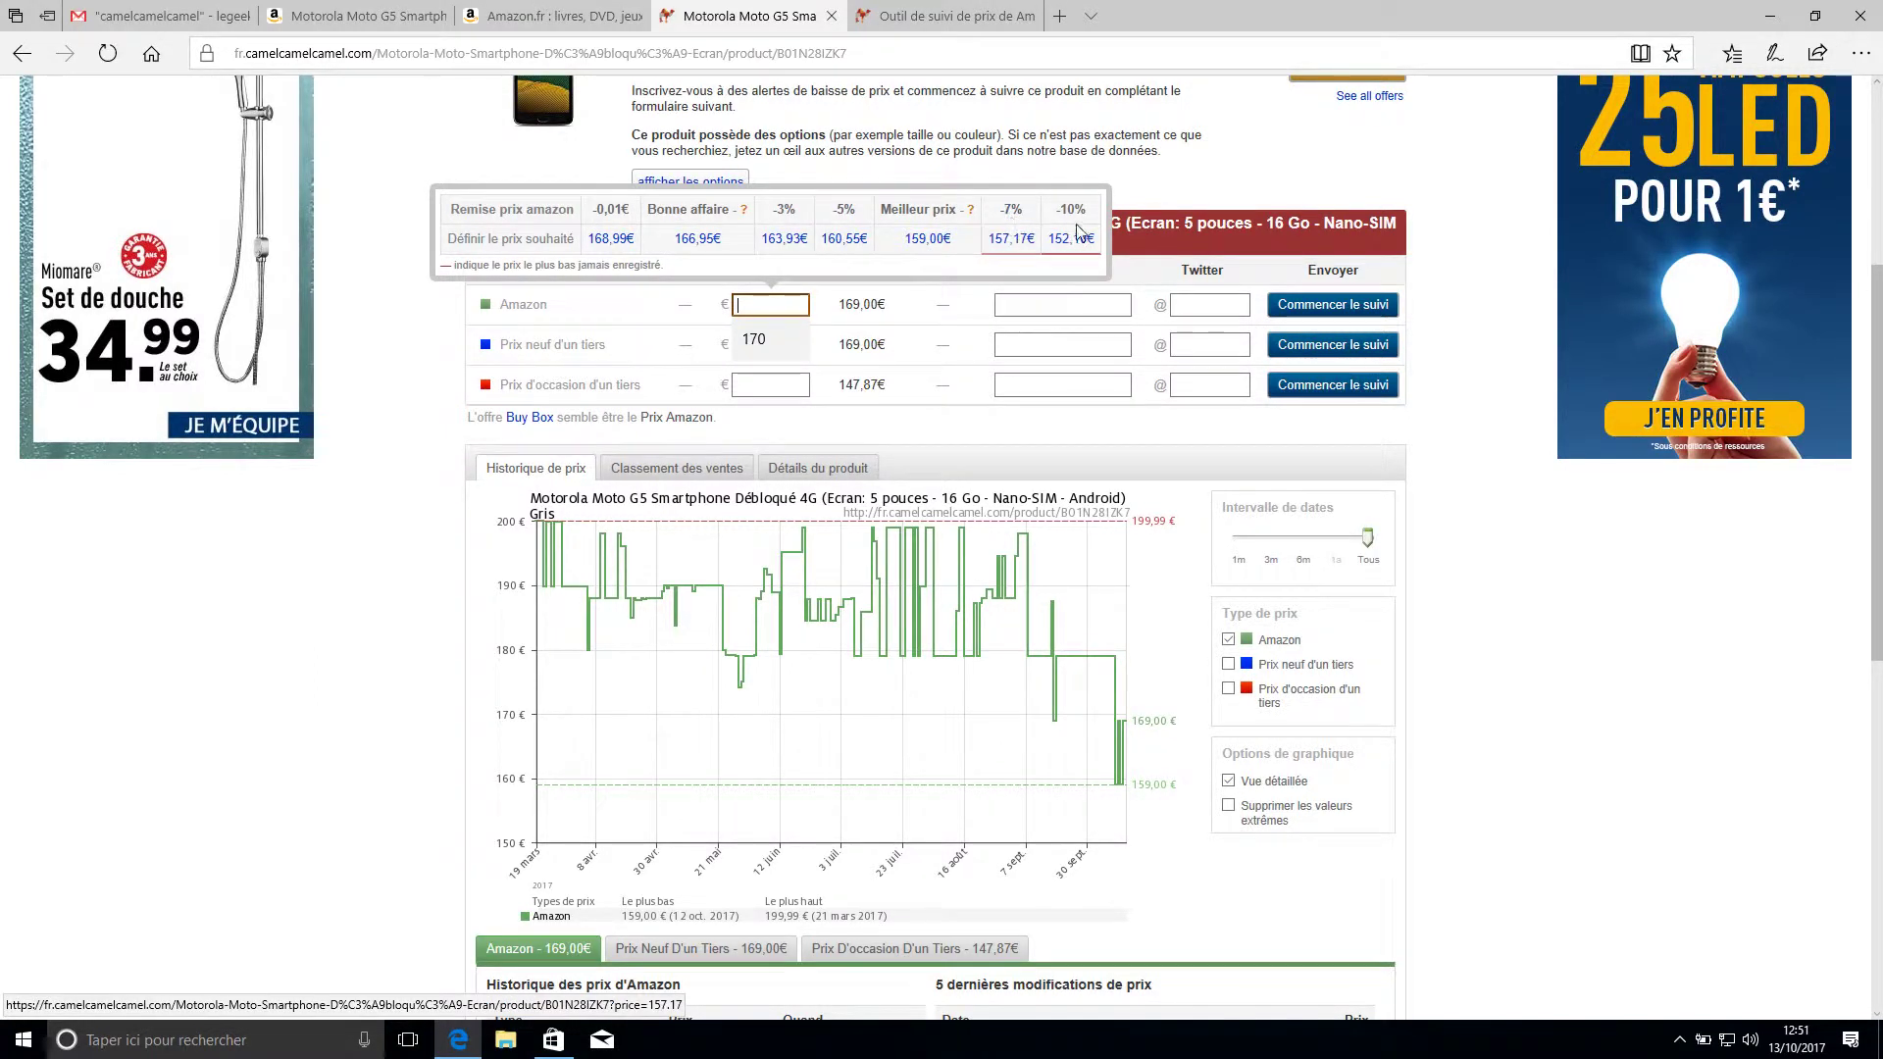
click(765, 312)
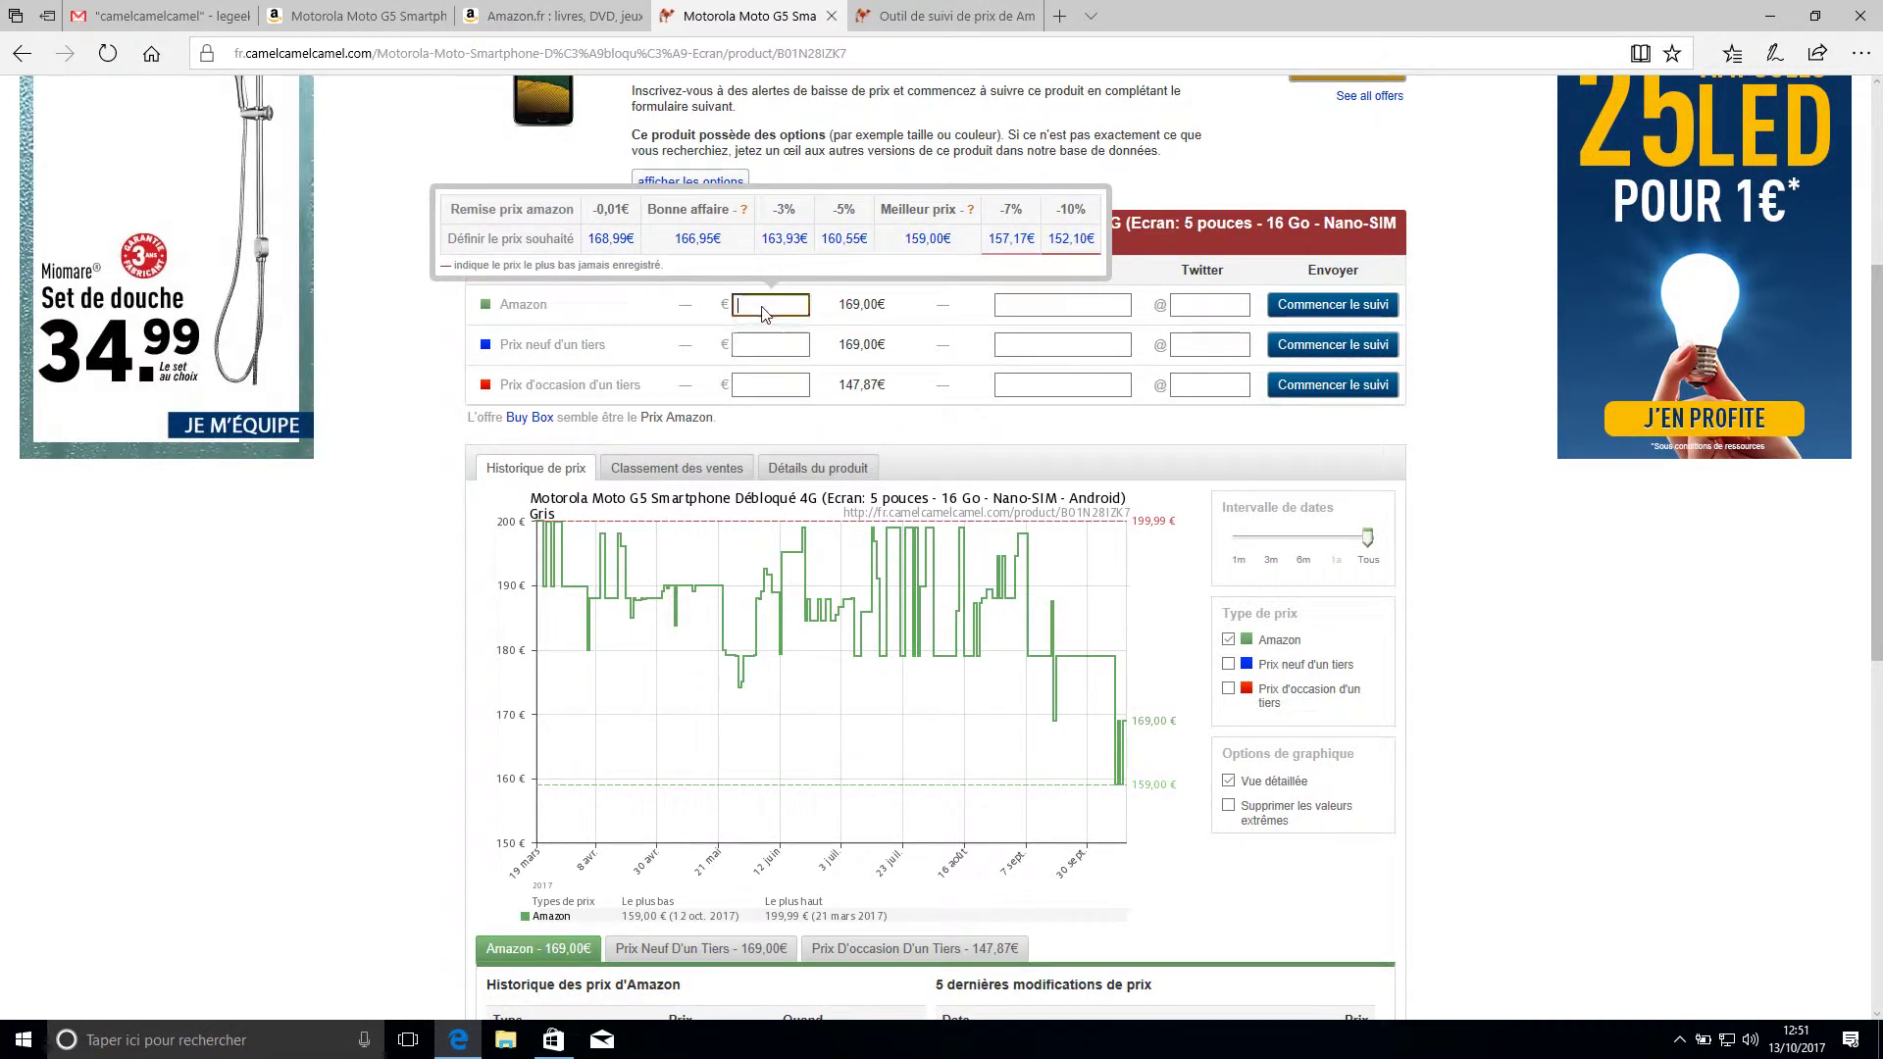
click(761, 311)
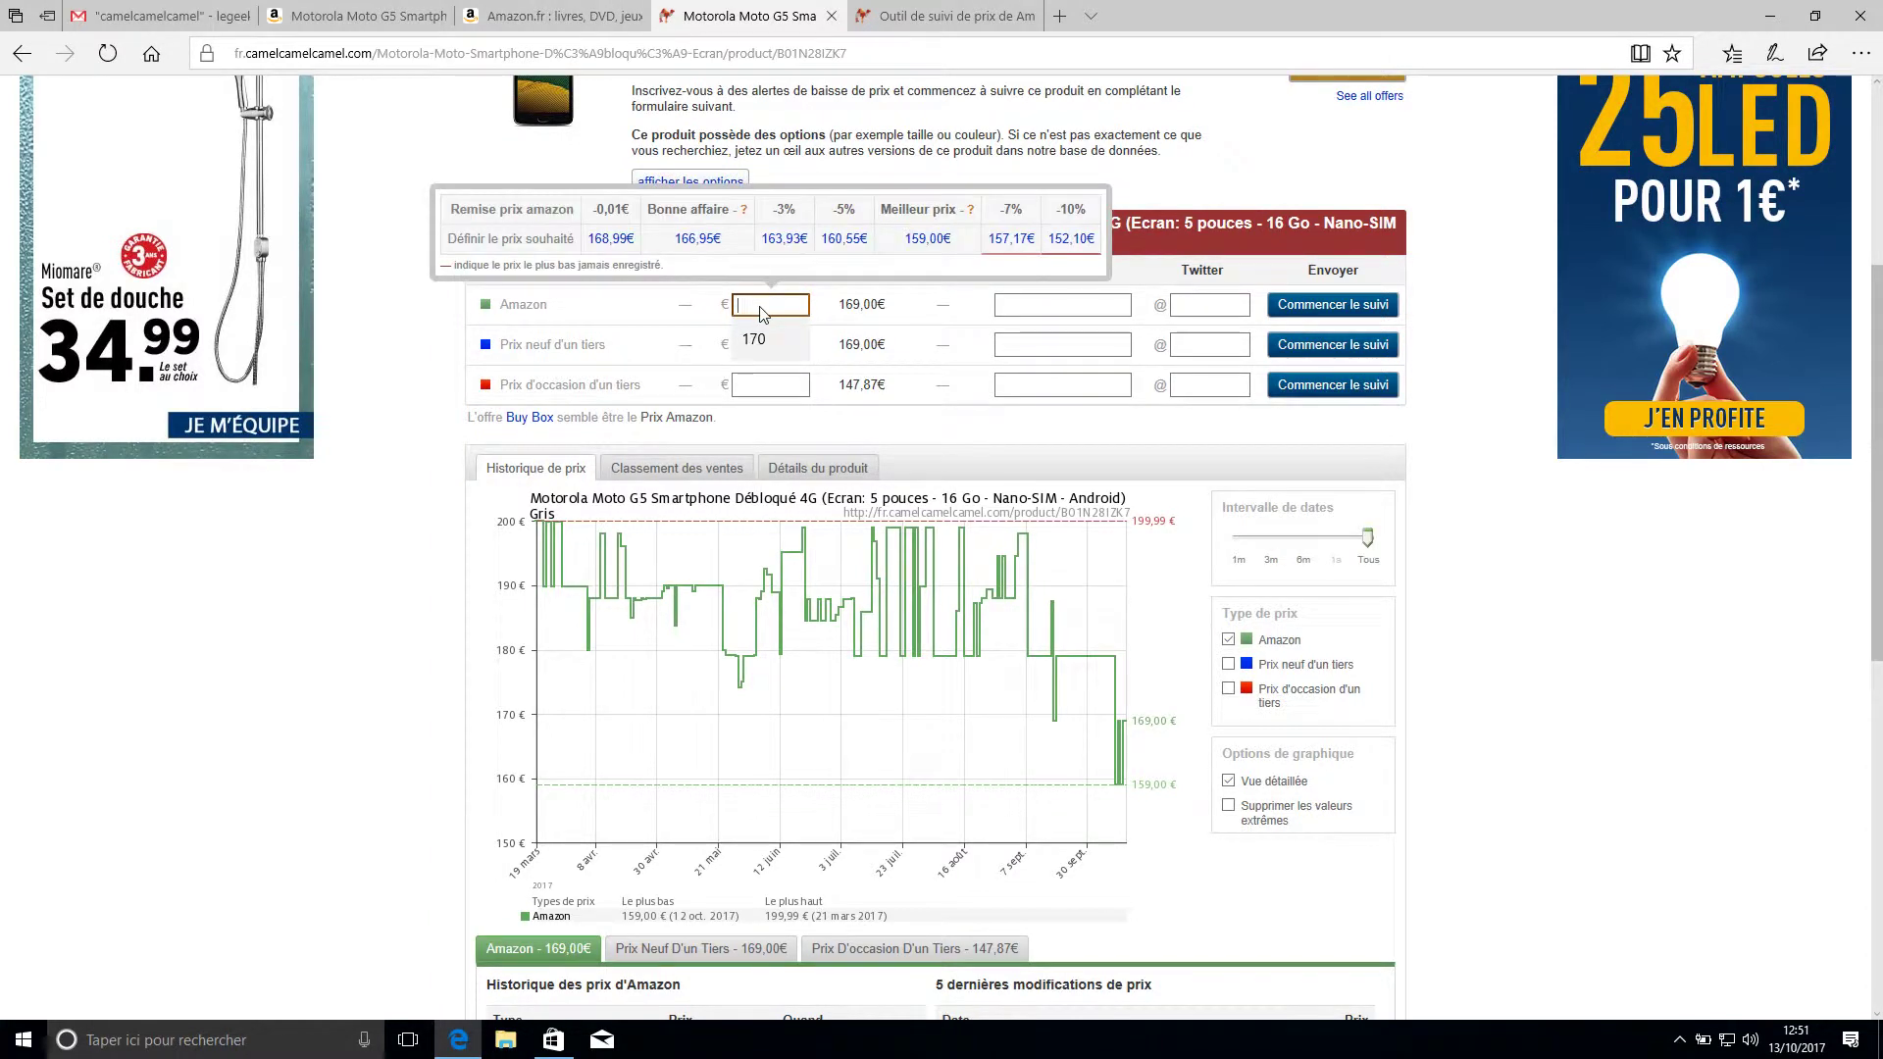
text(10)
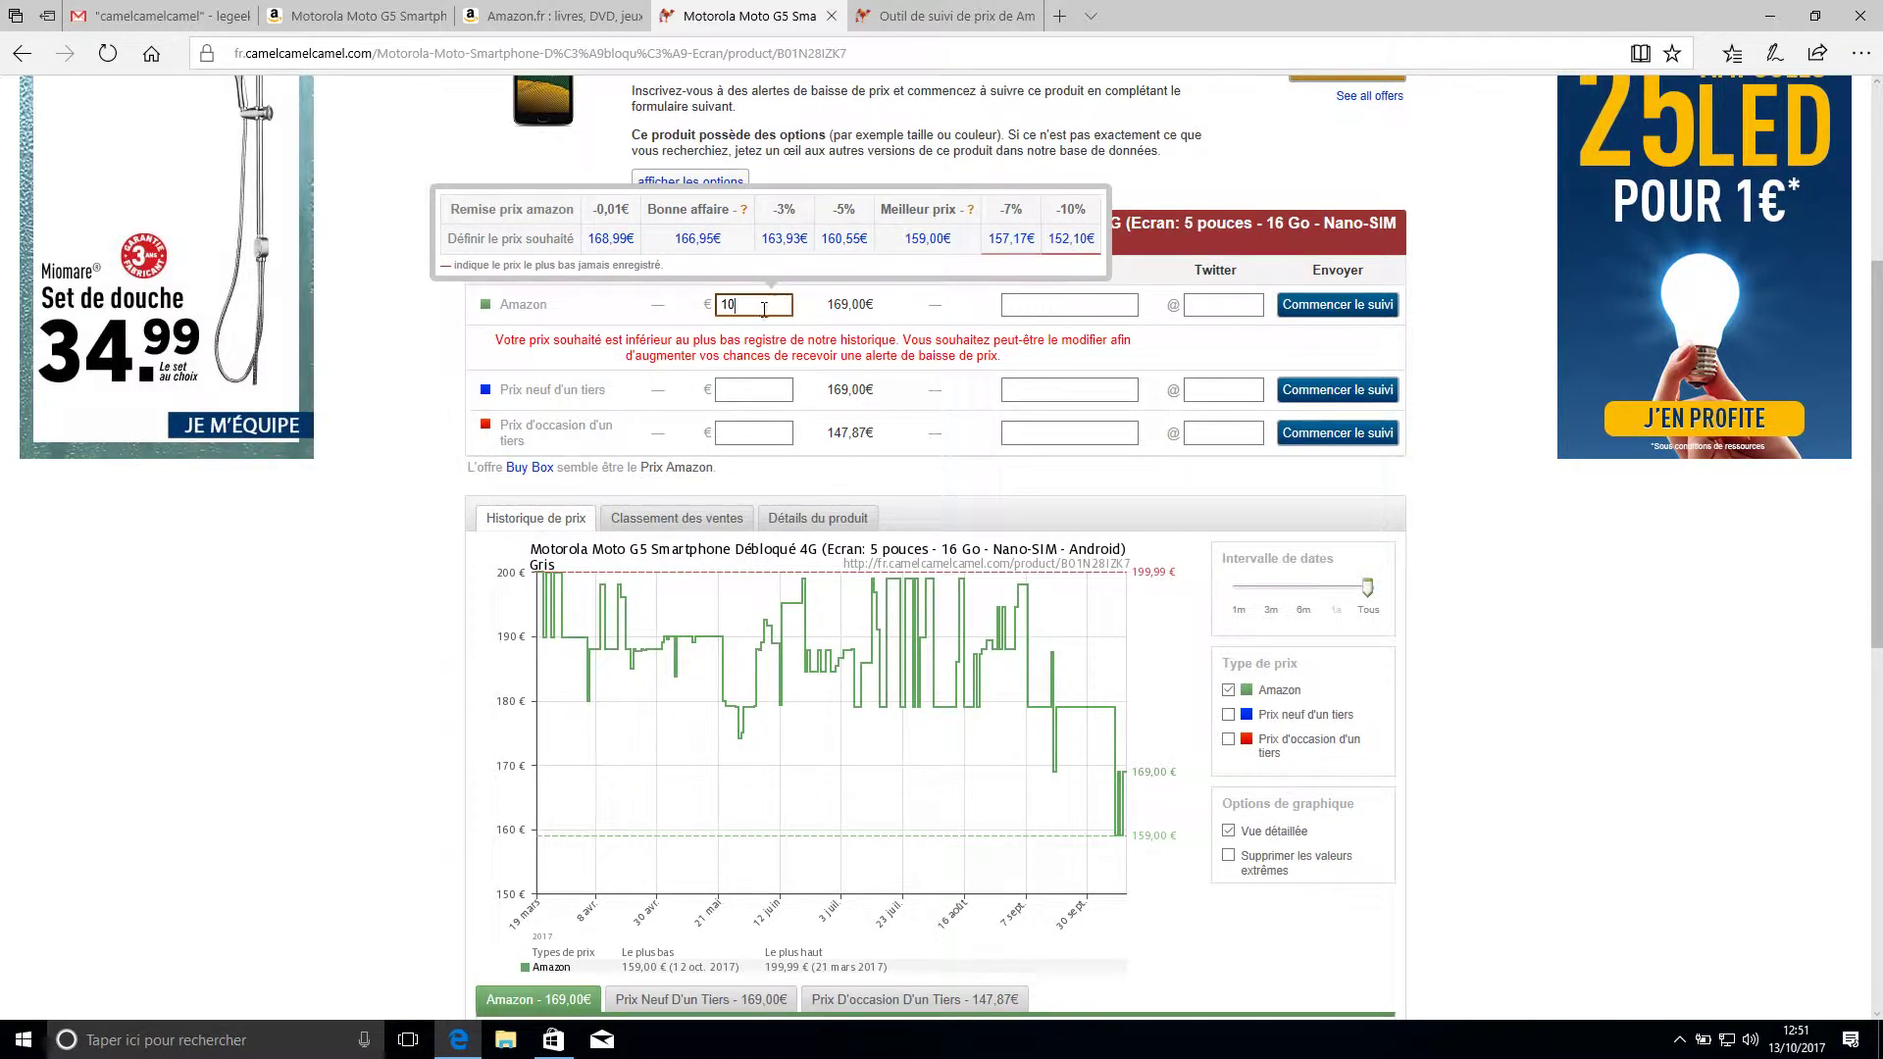
double_click(745, 312)
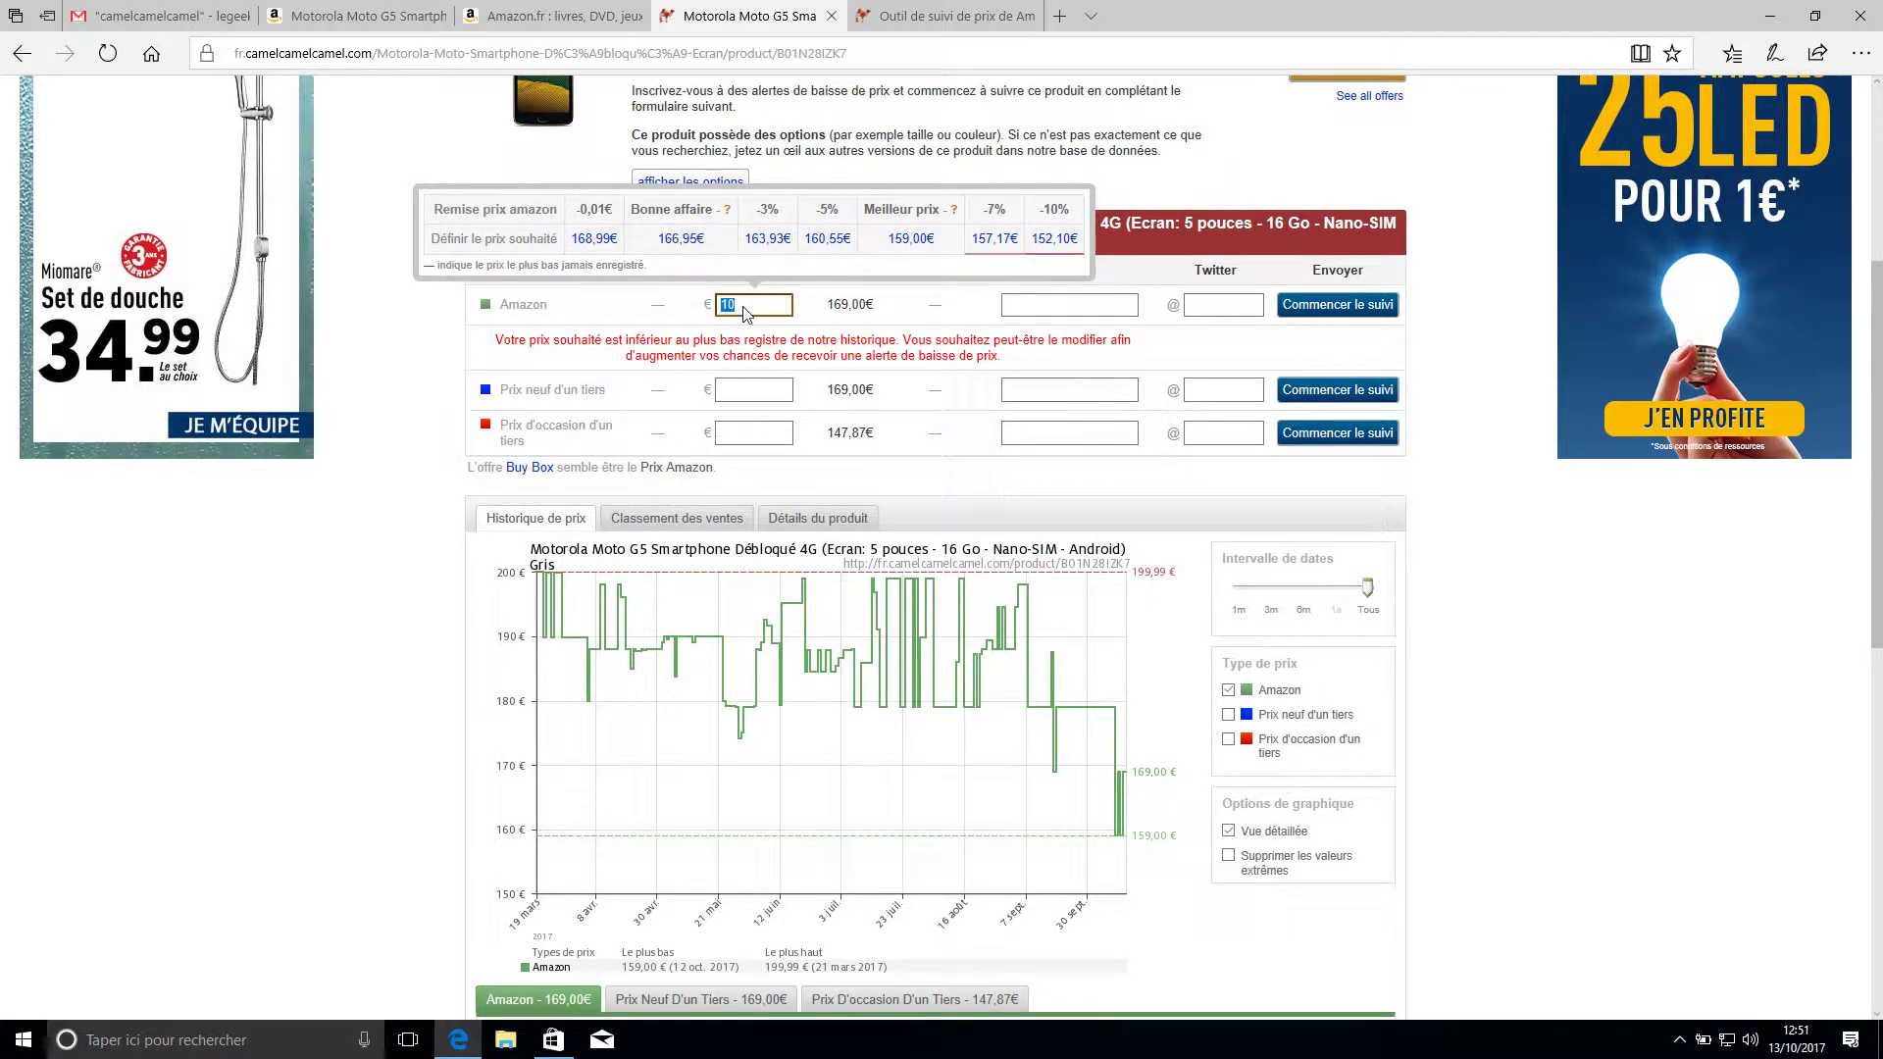
key(BackSpace)
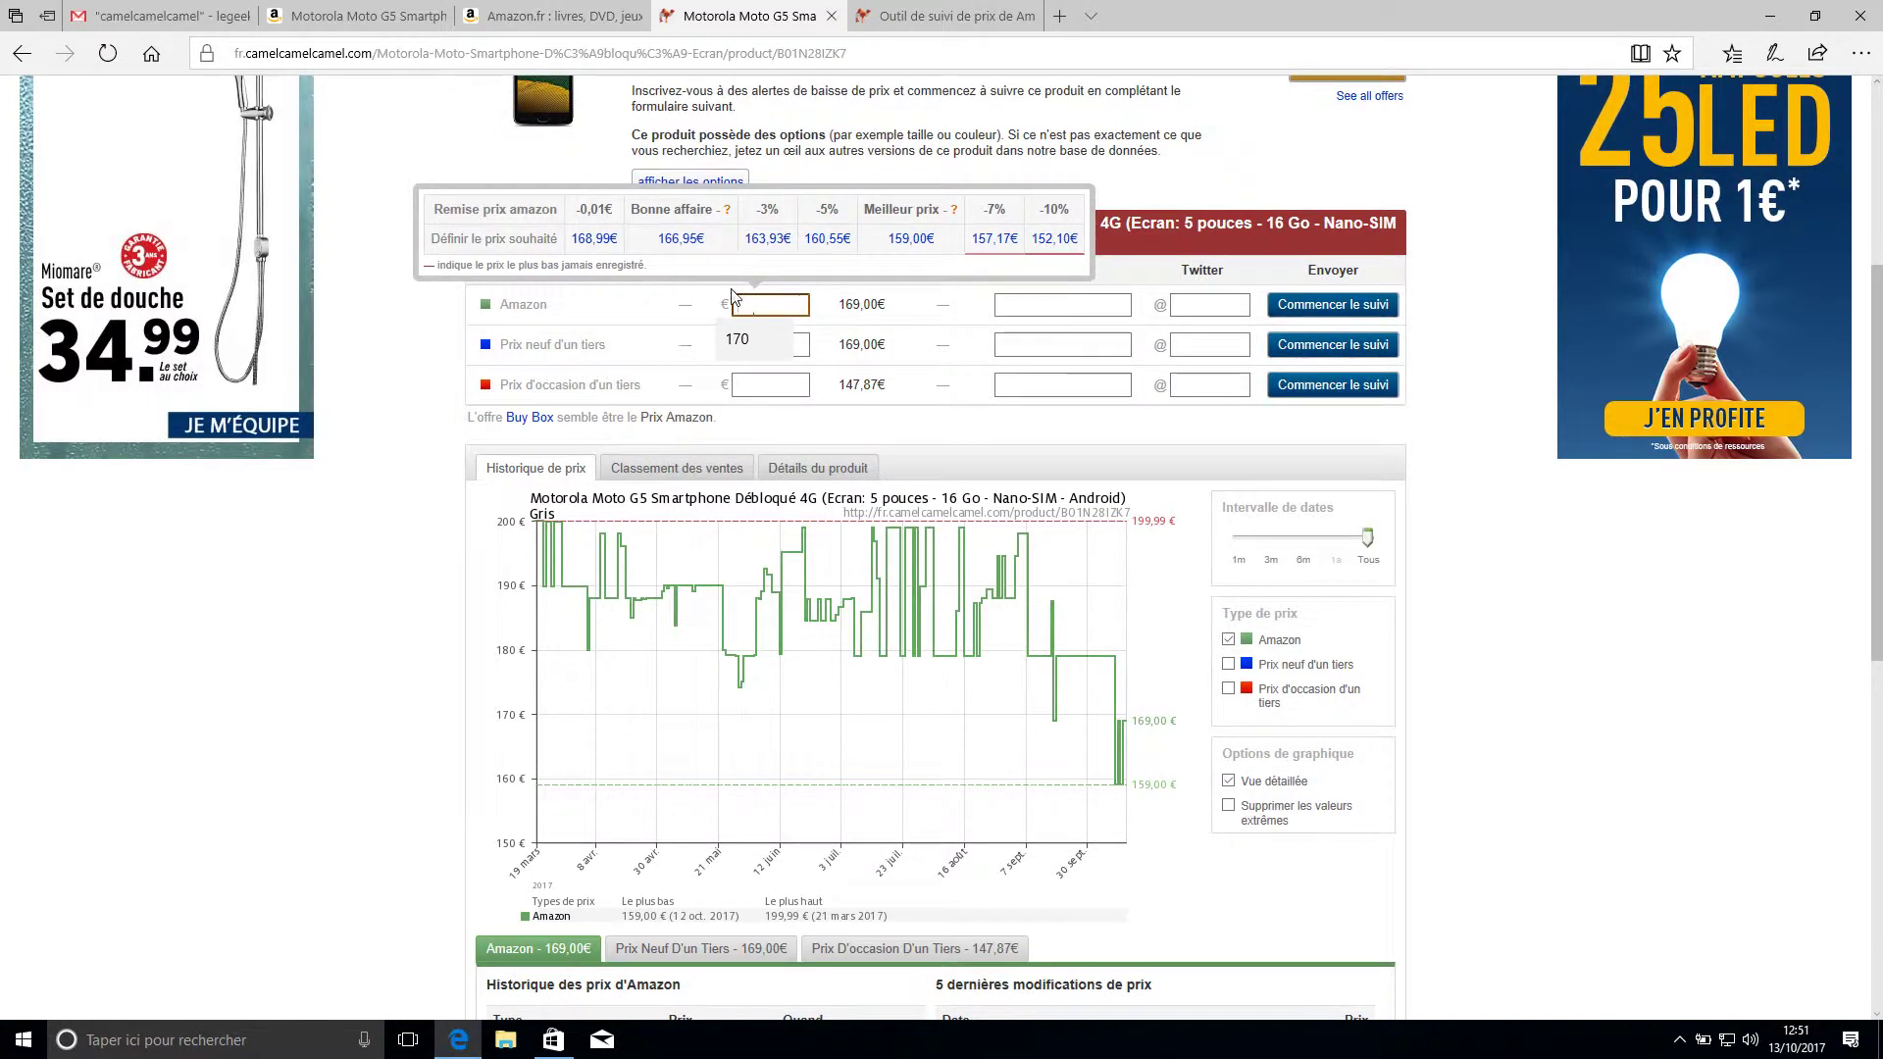
Set the desired Amazon price to the suggested "Bonne affaire" value of 166.95 € and fill in the alert's e-mail address.
scroll(743, 307, up, 3)
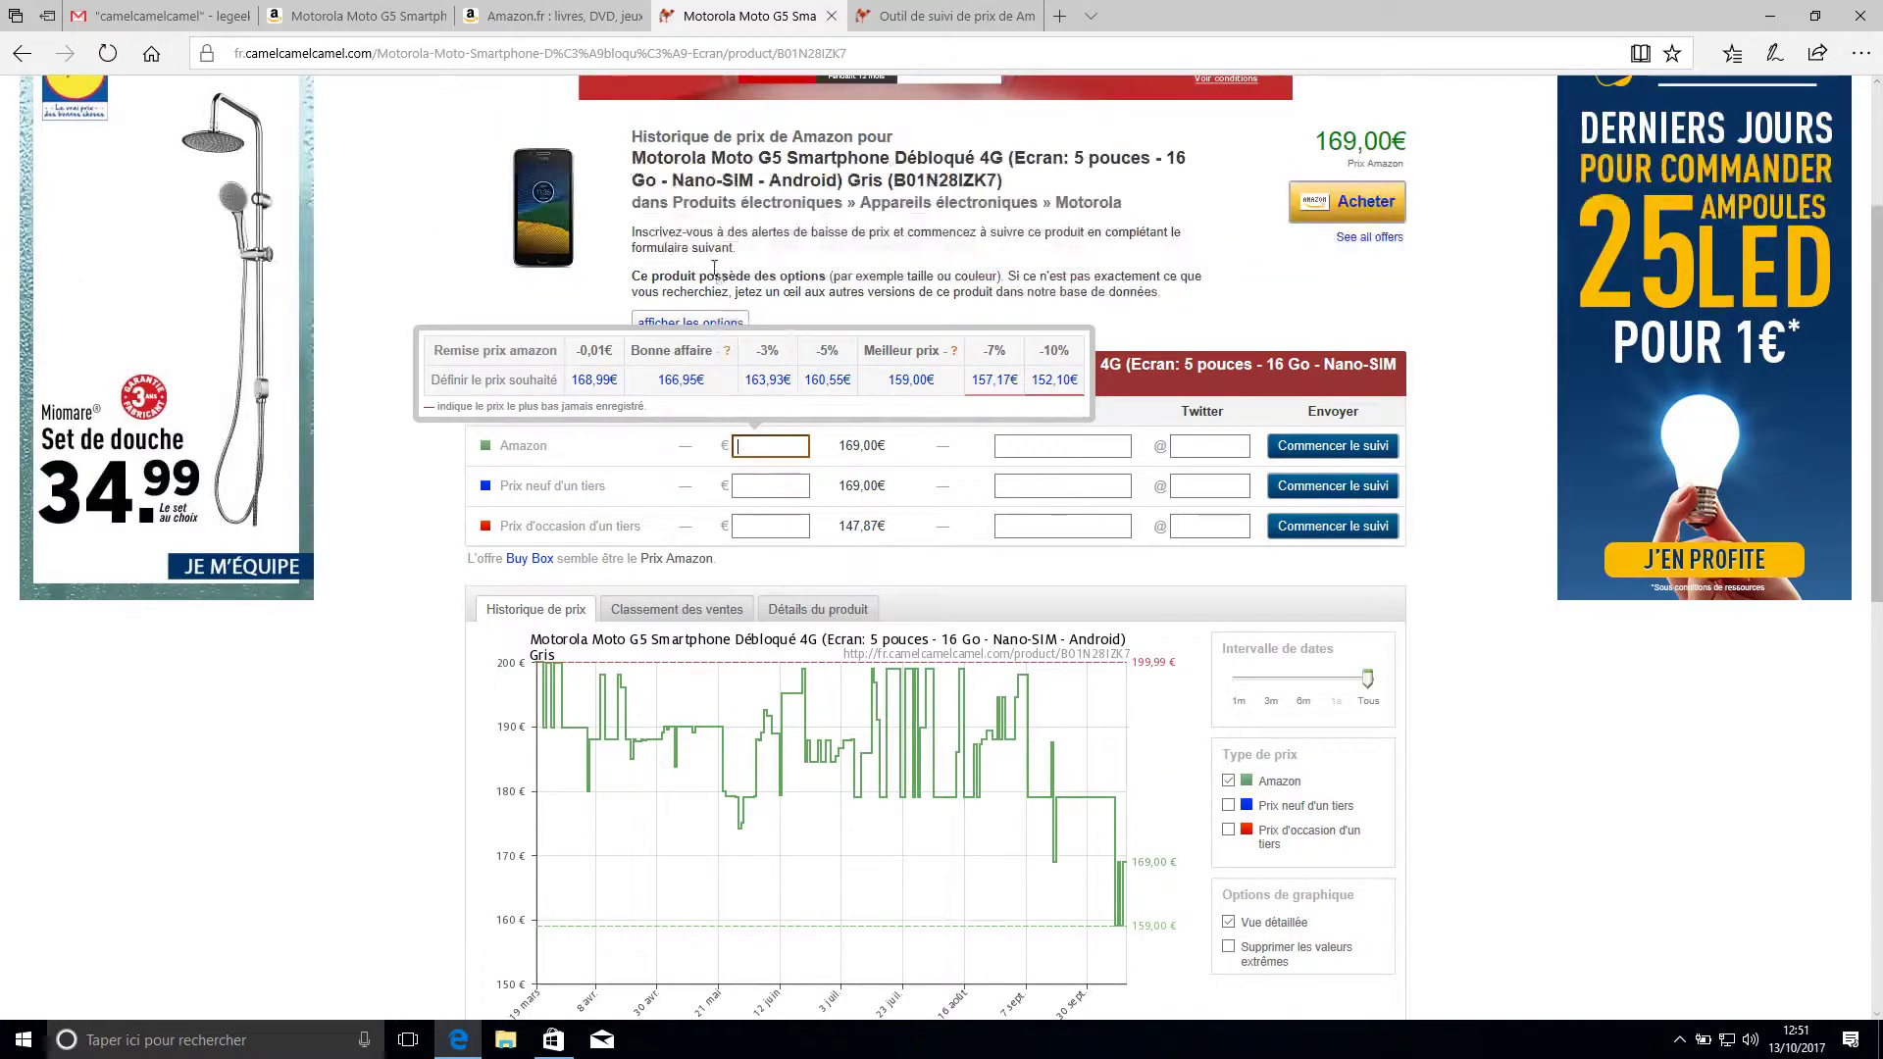
click(765, 445)
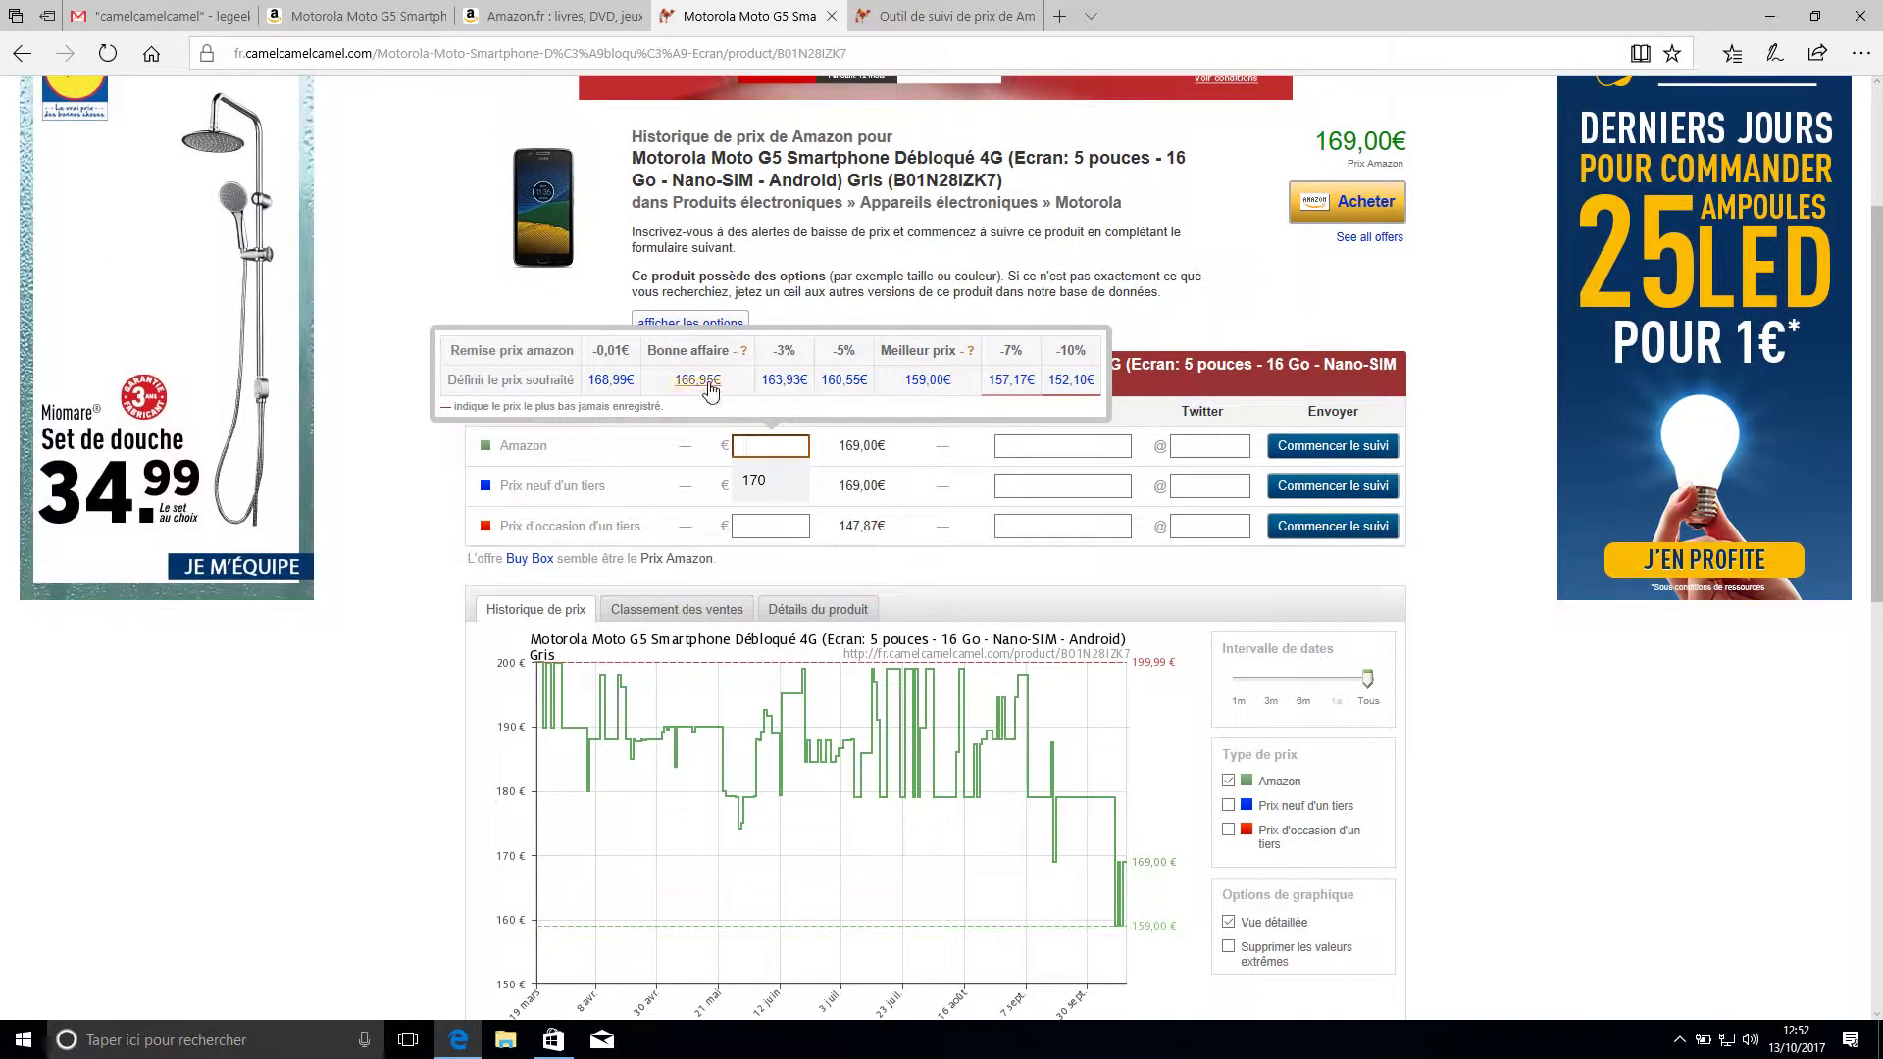
click(699, 383)
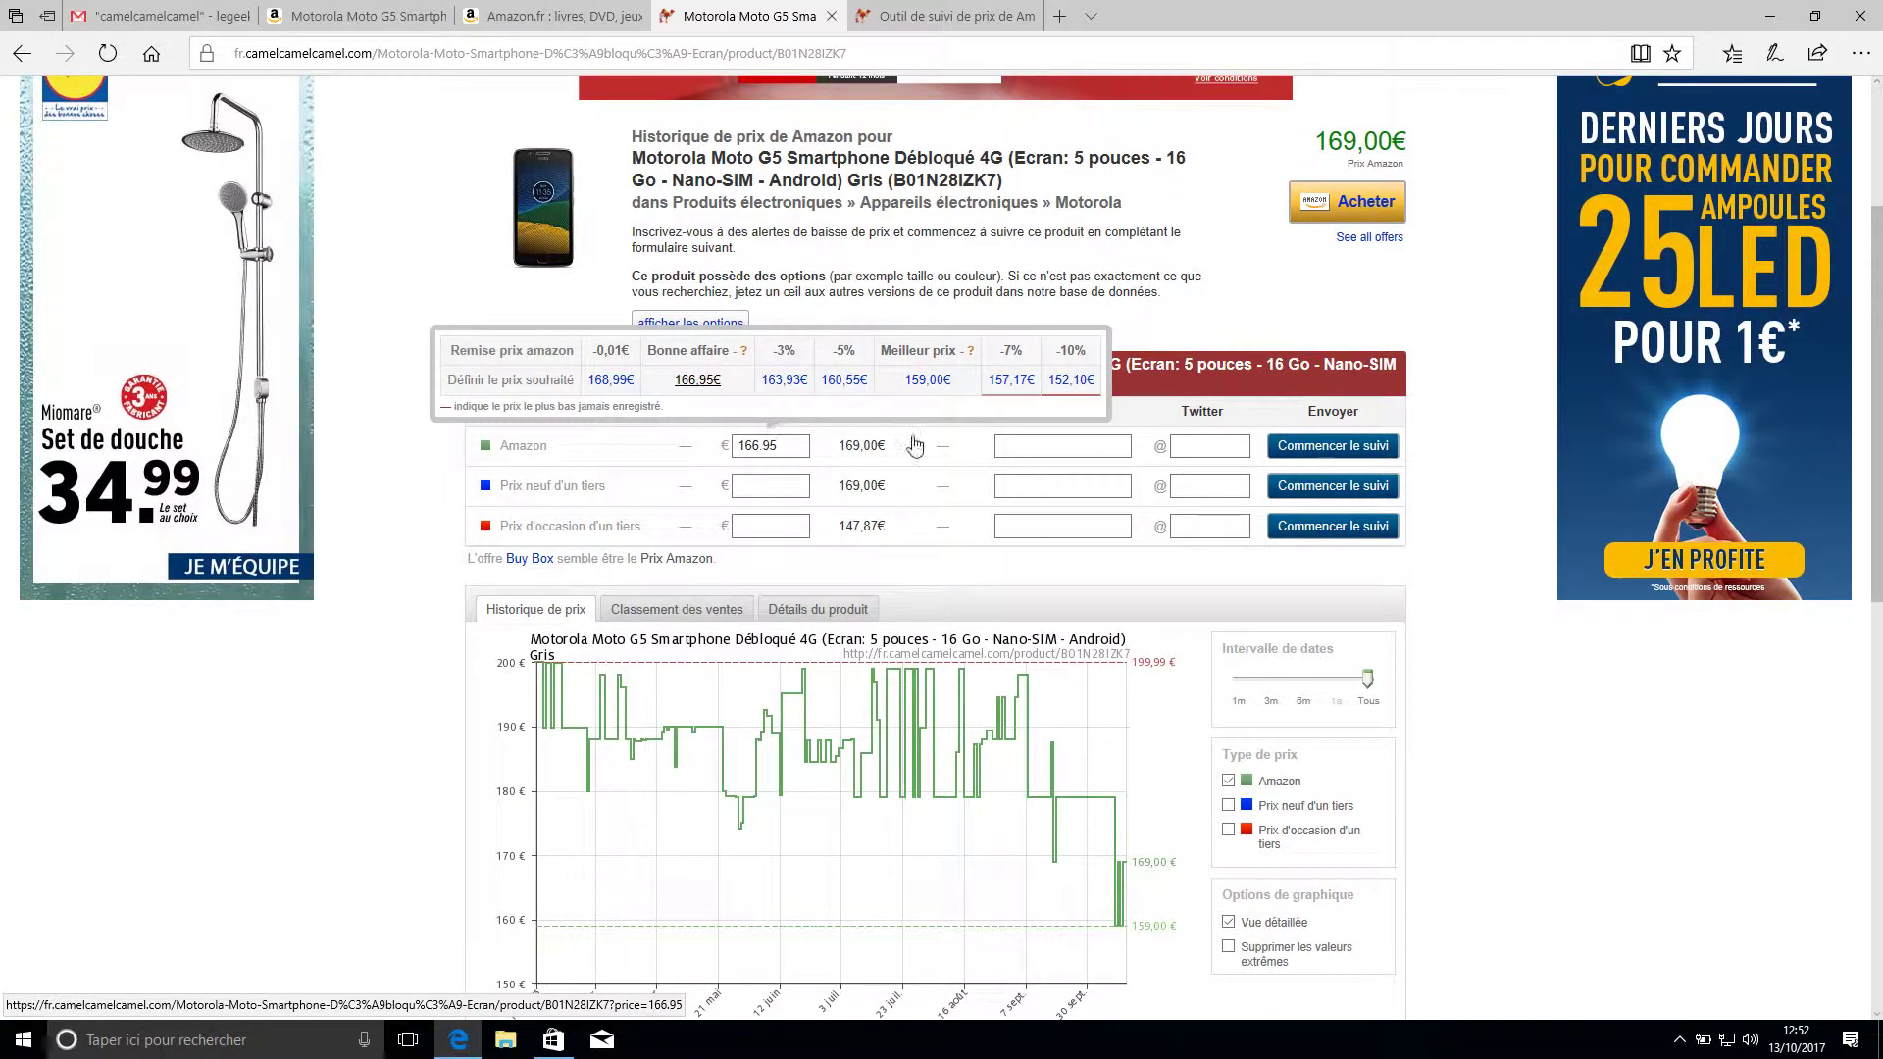
click(1020, 449)
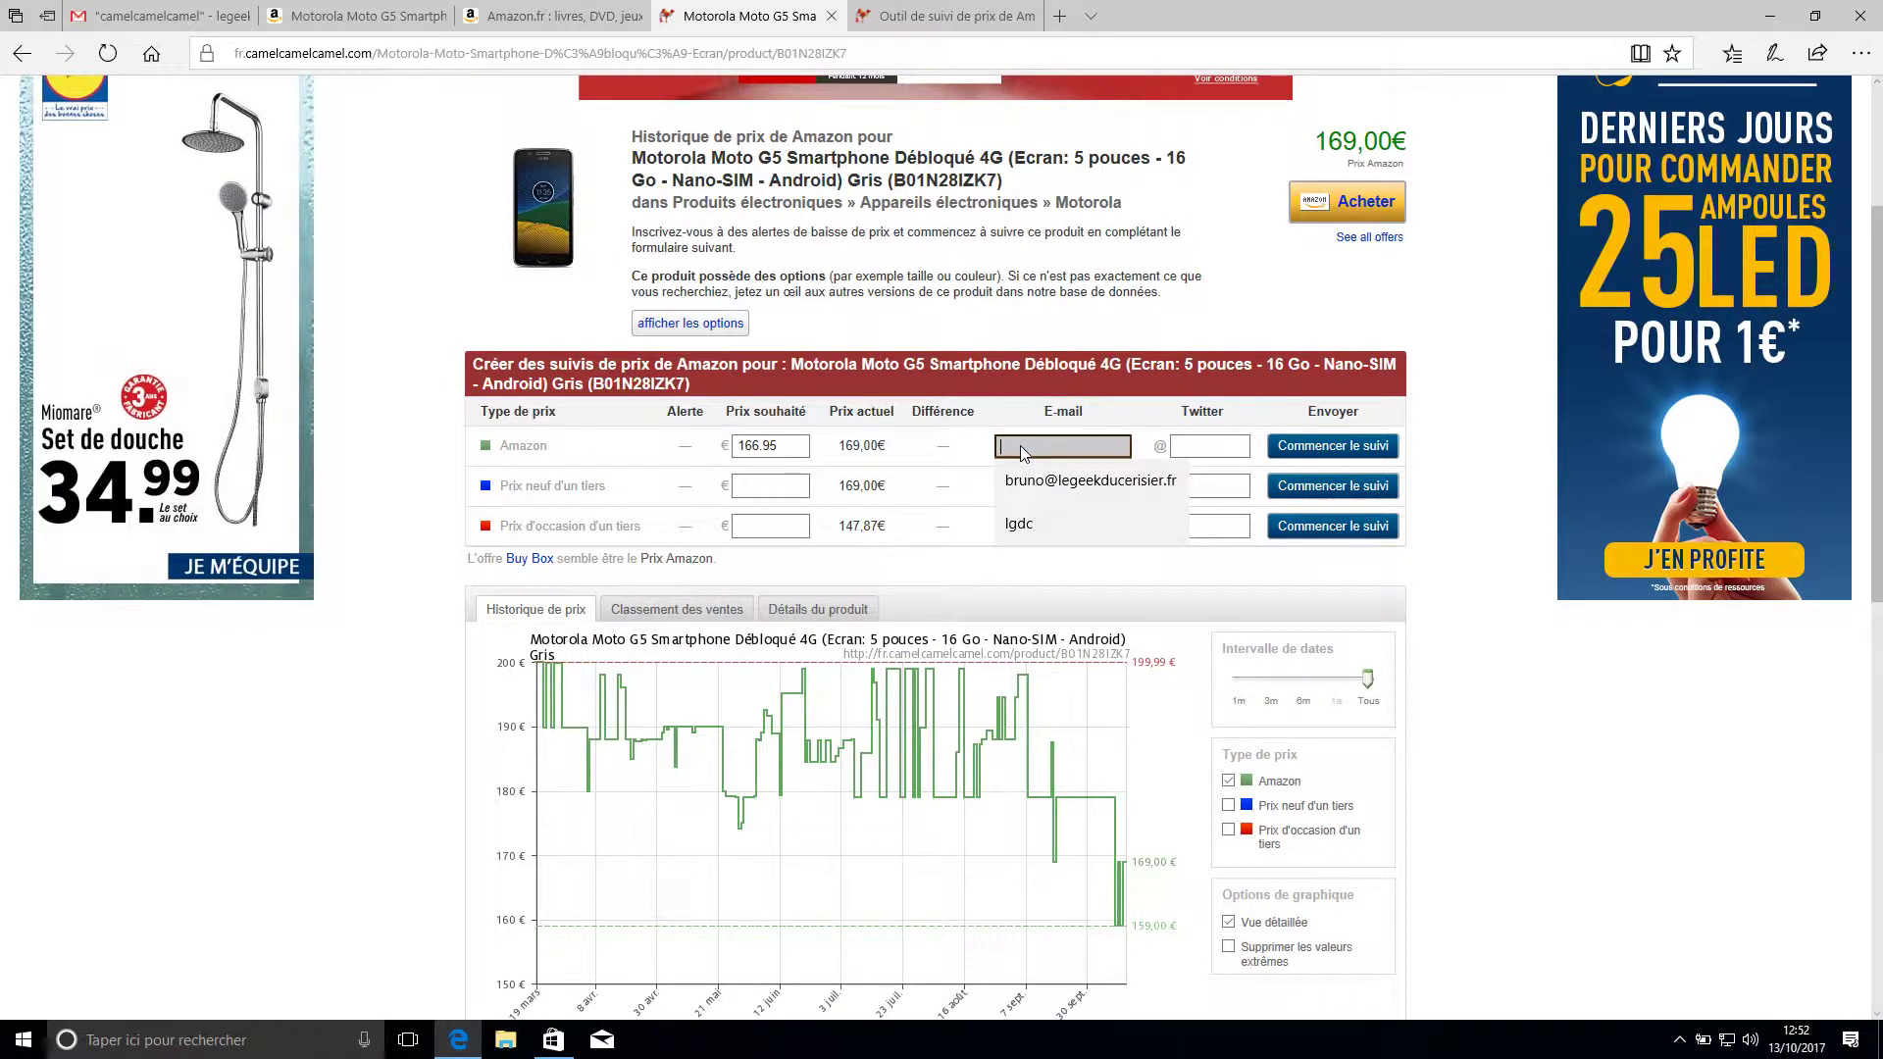
click(1038, 483)
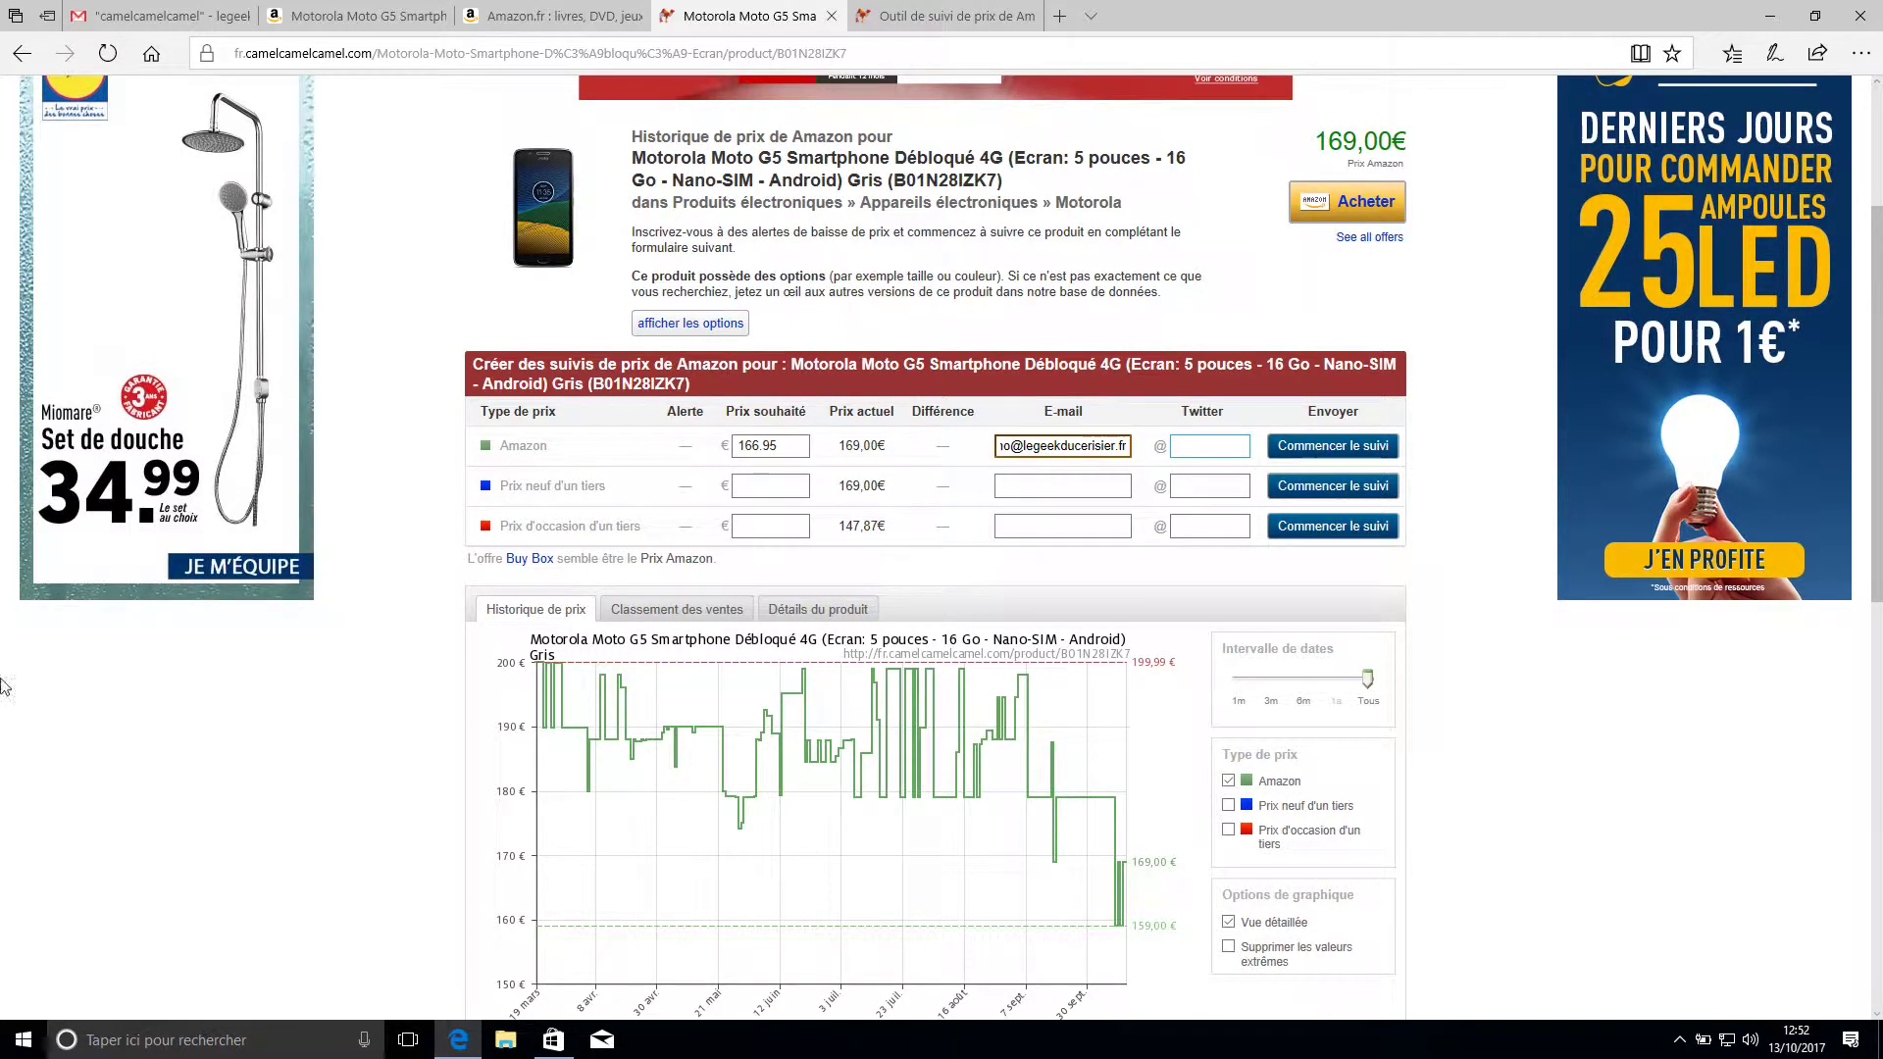
Add the third-party new and used price curves to the history chart and remove them again.
scroll(1471, 740, down, 2)
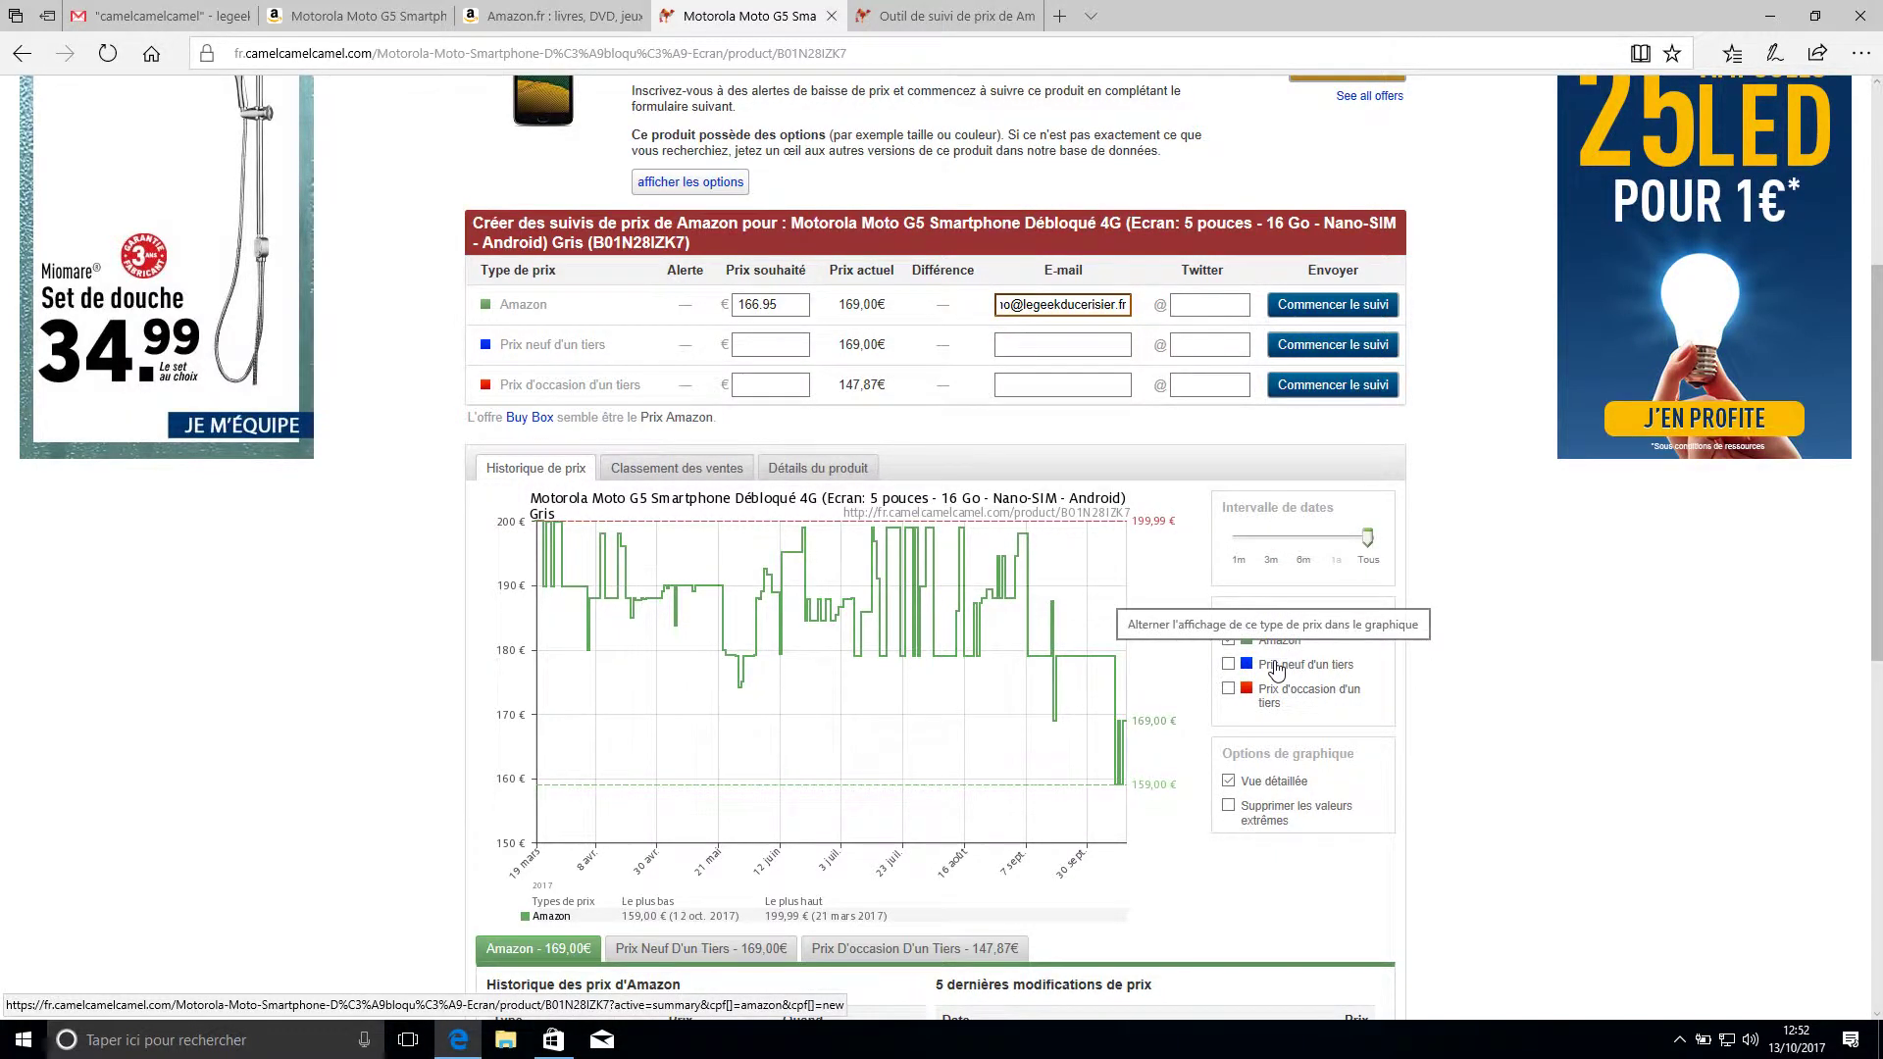
click(1230, 665)
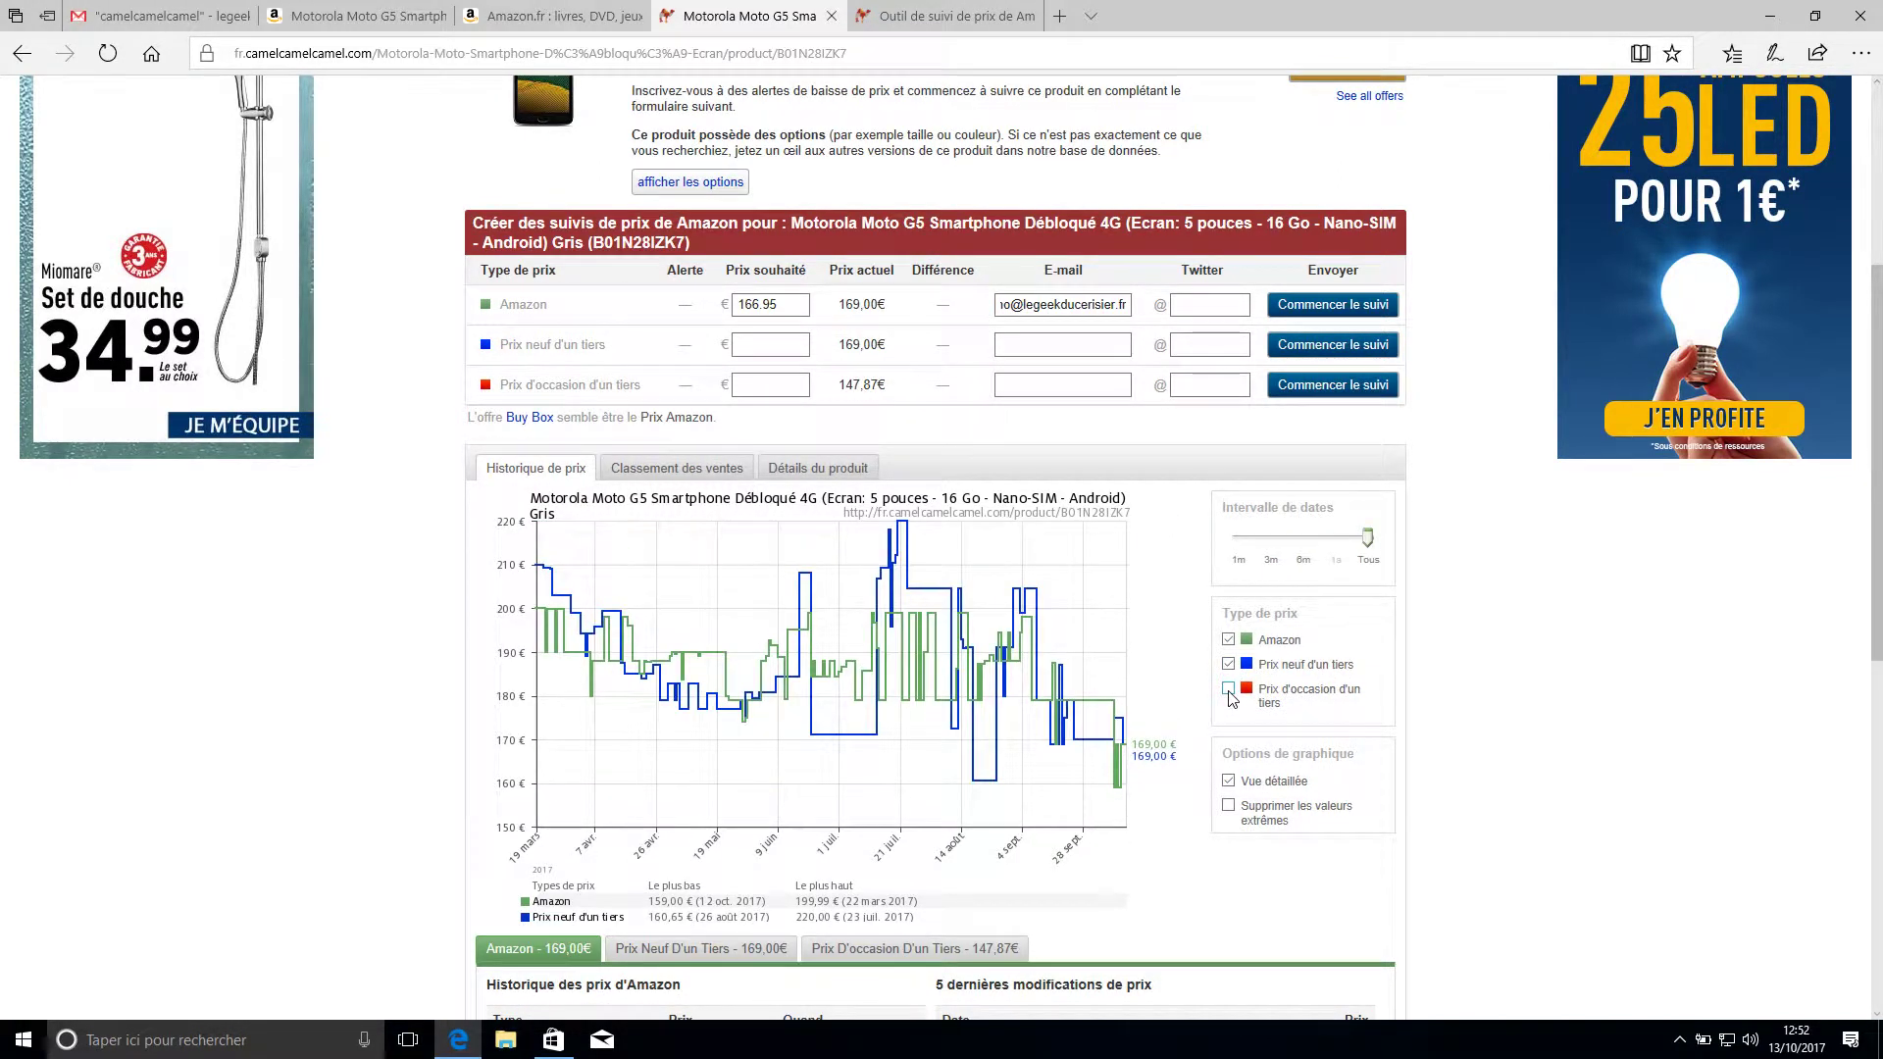
click(1229, 691)
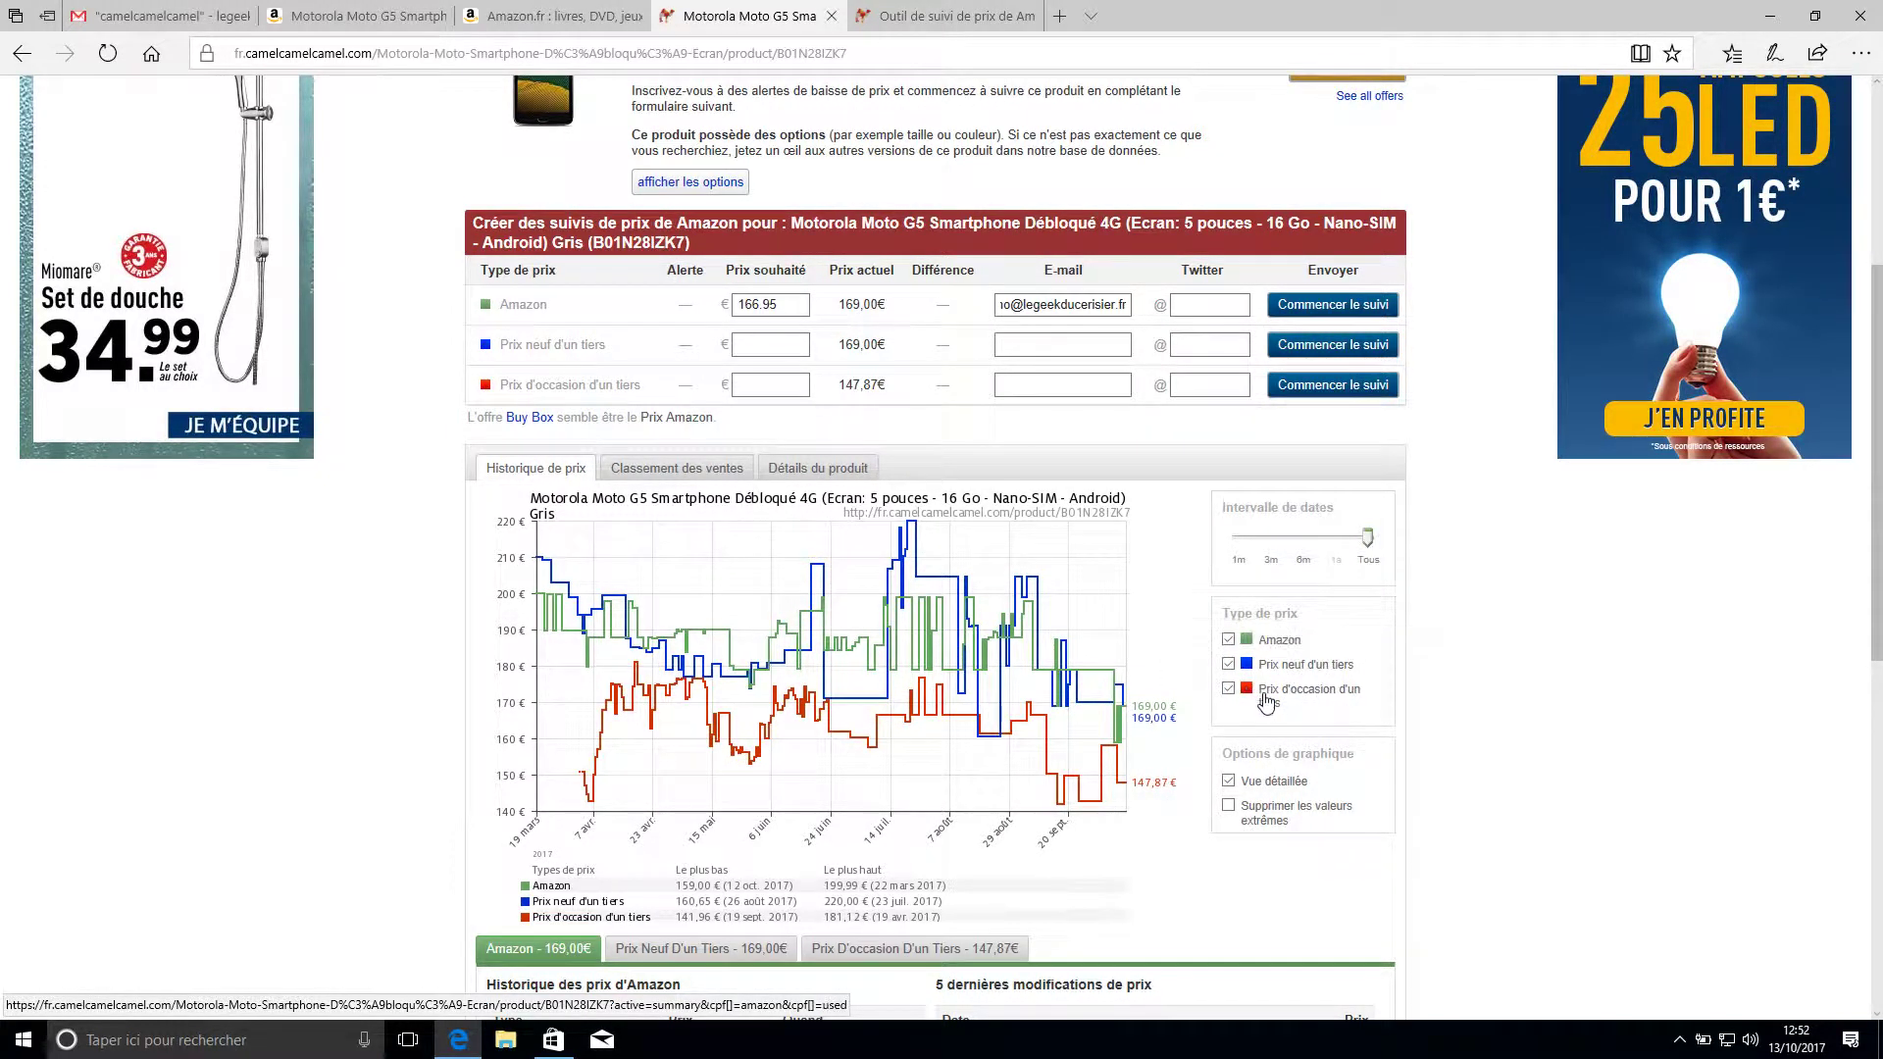
click(1231, 693)
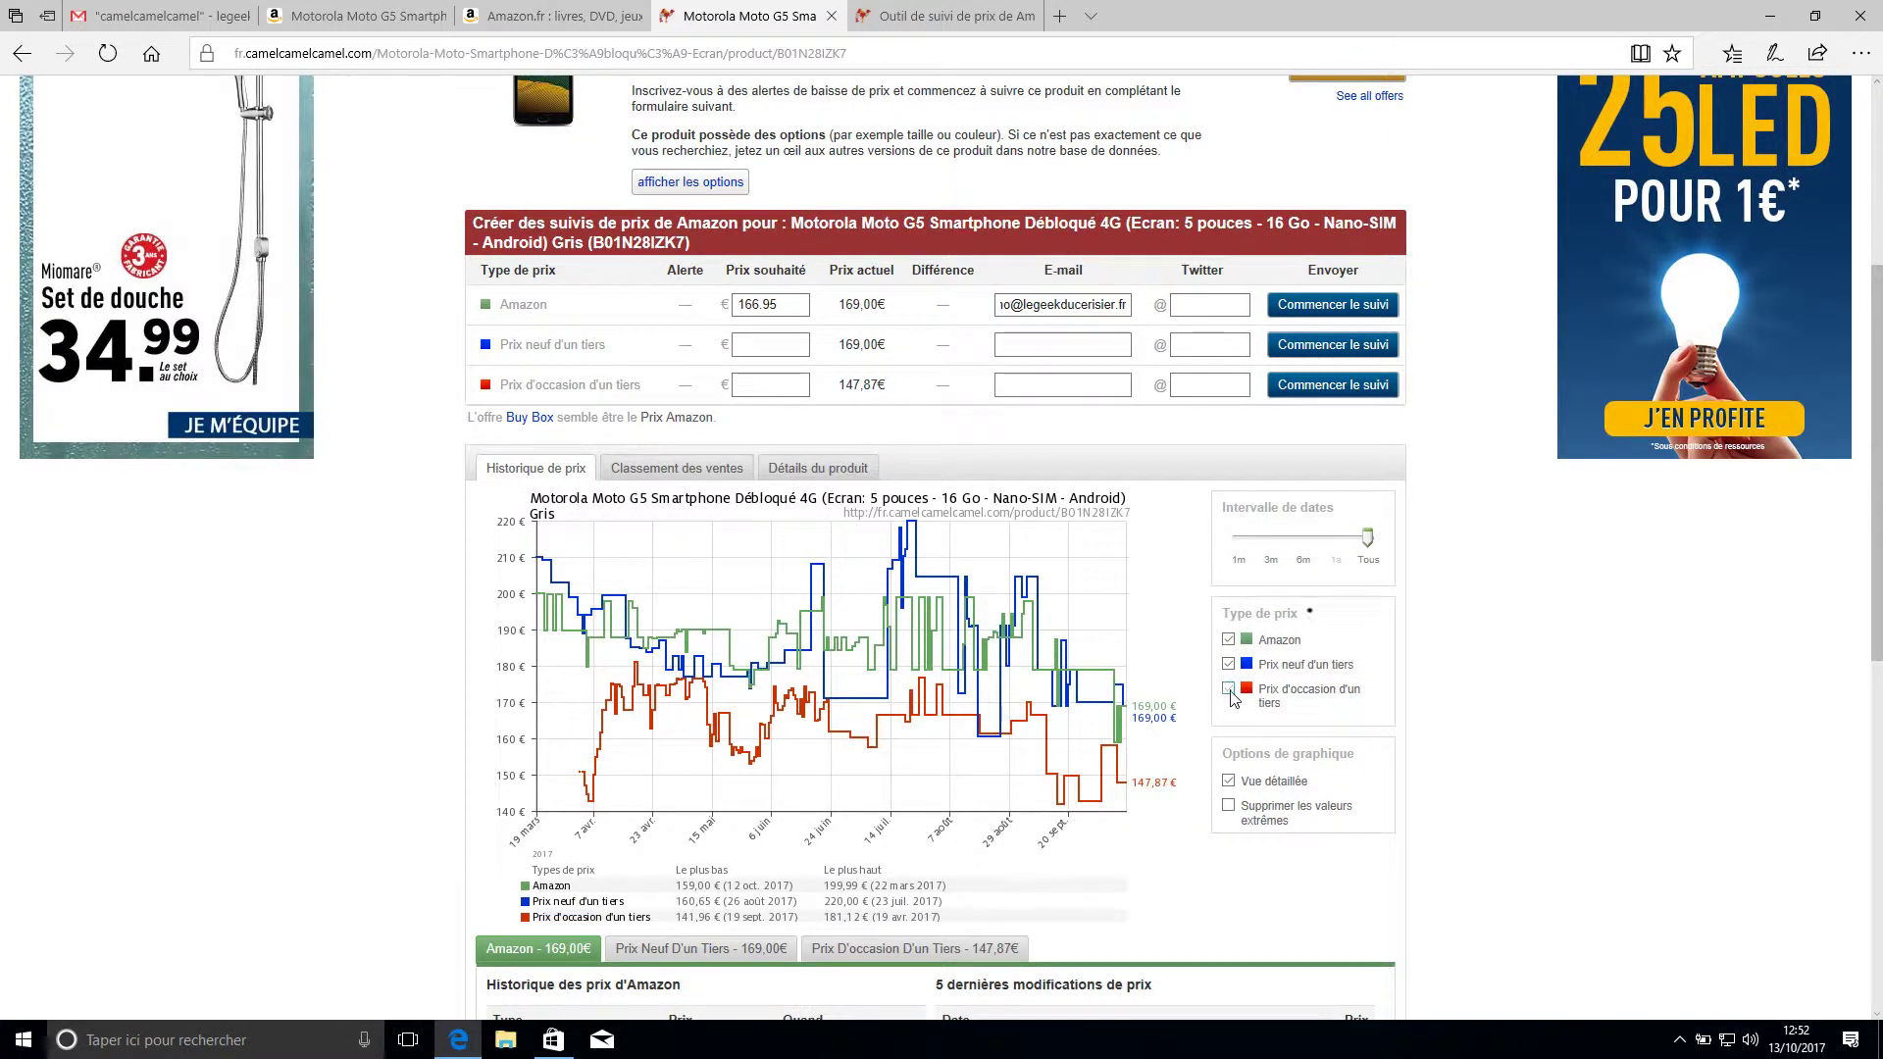
click(1229, 665)
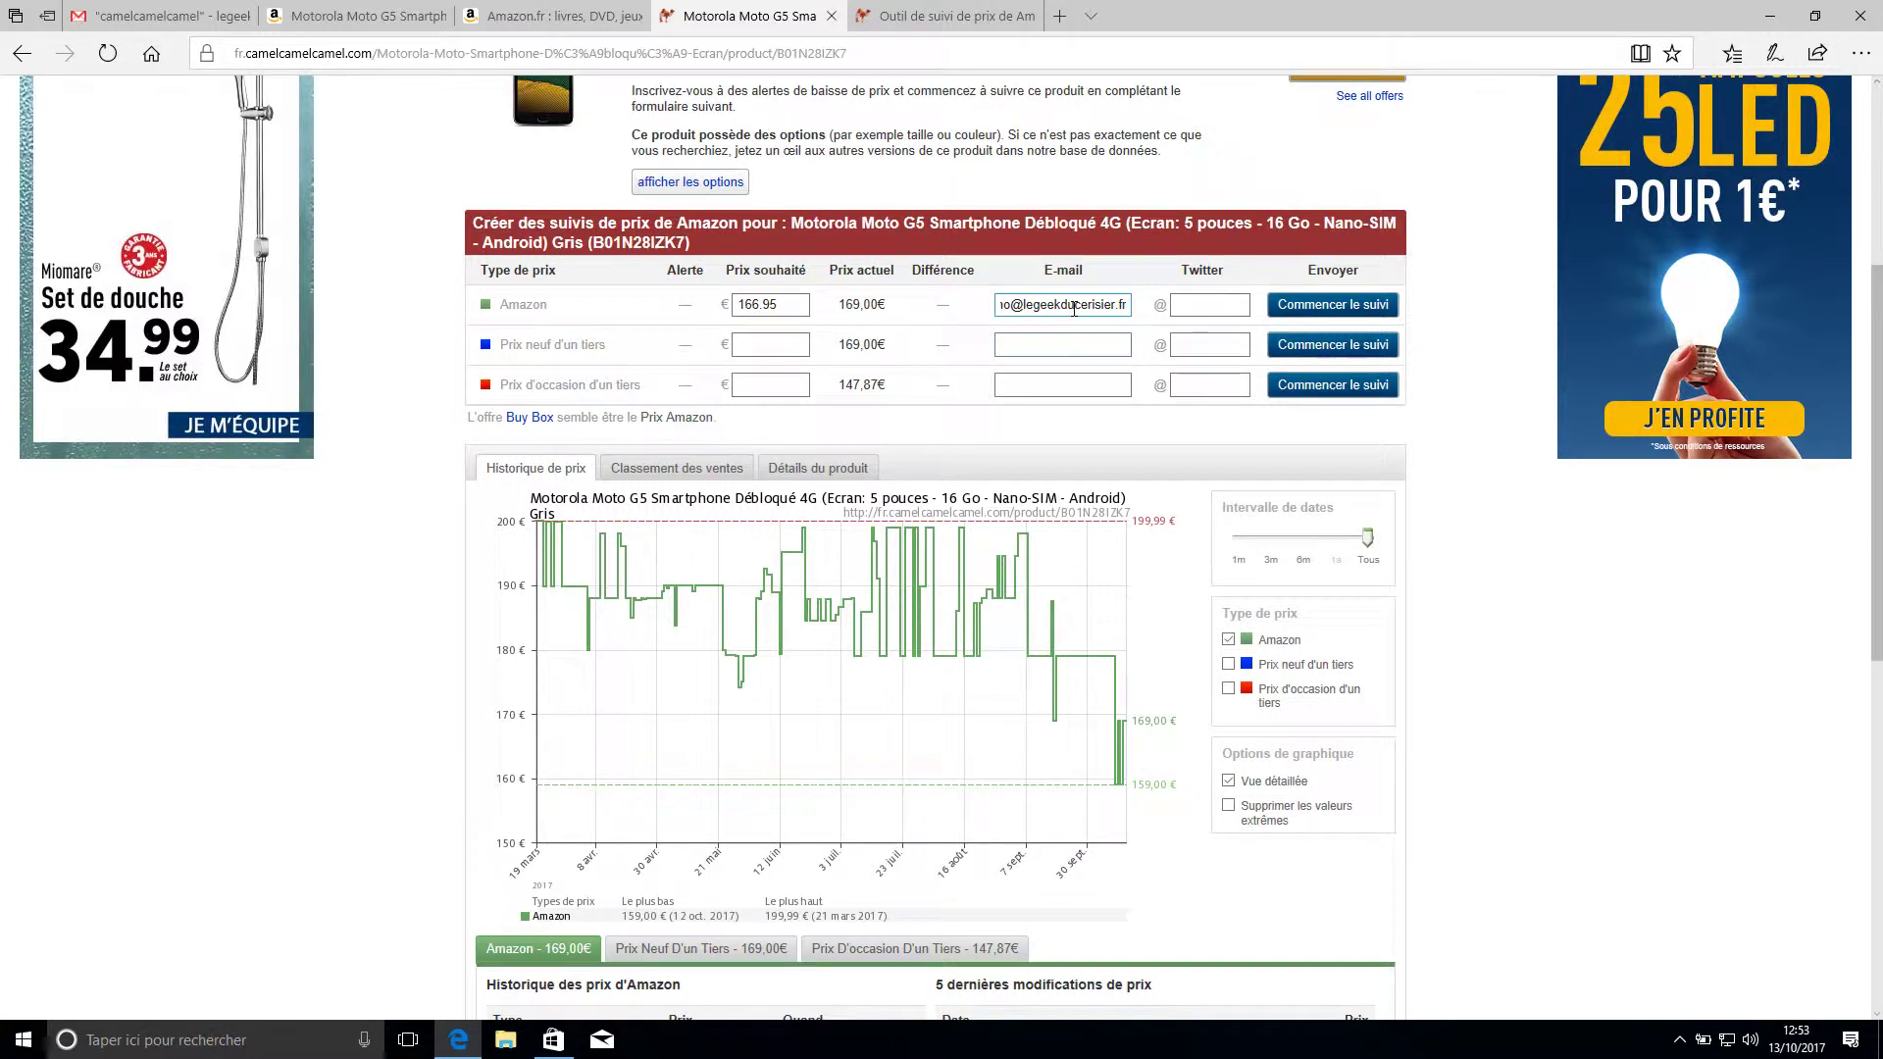
Start tracking the Moto G5's Amazon price and review the private tracking page.
click(1351, 312)
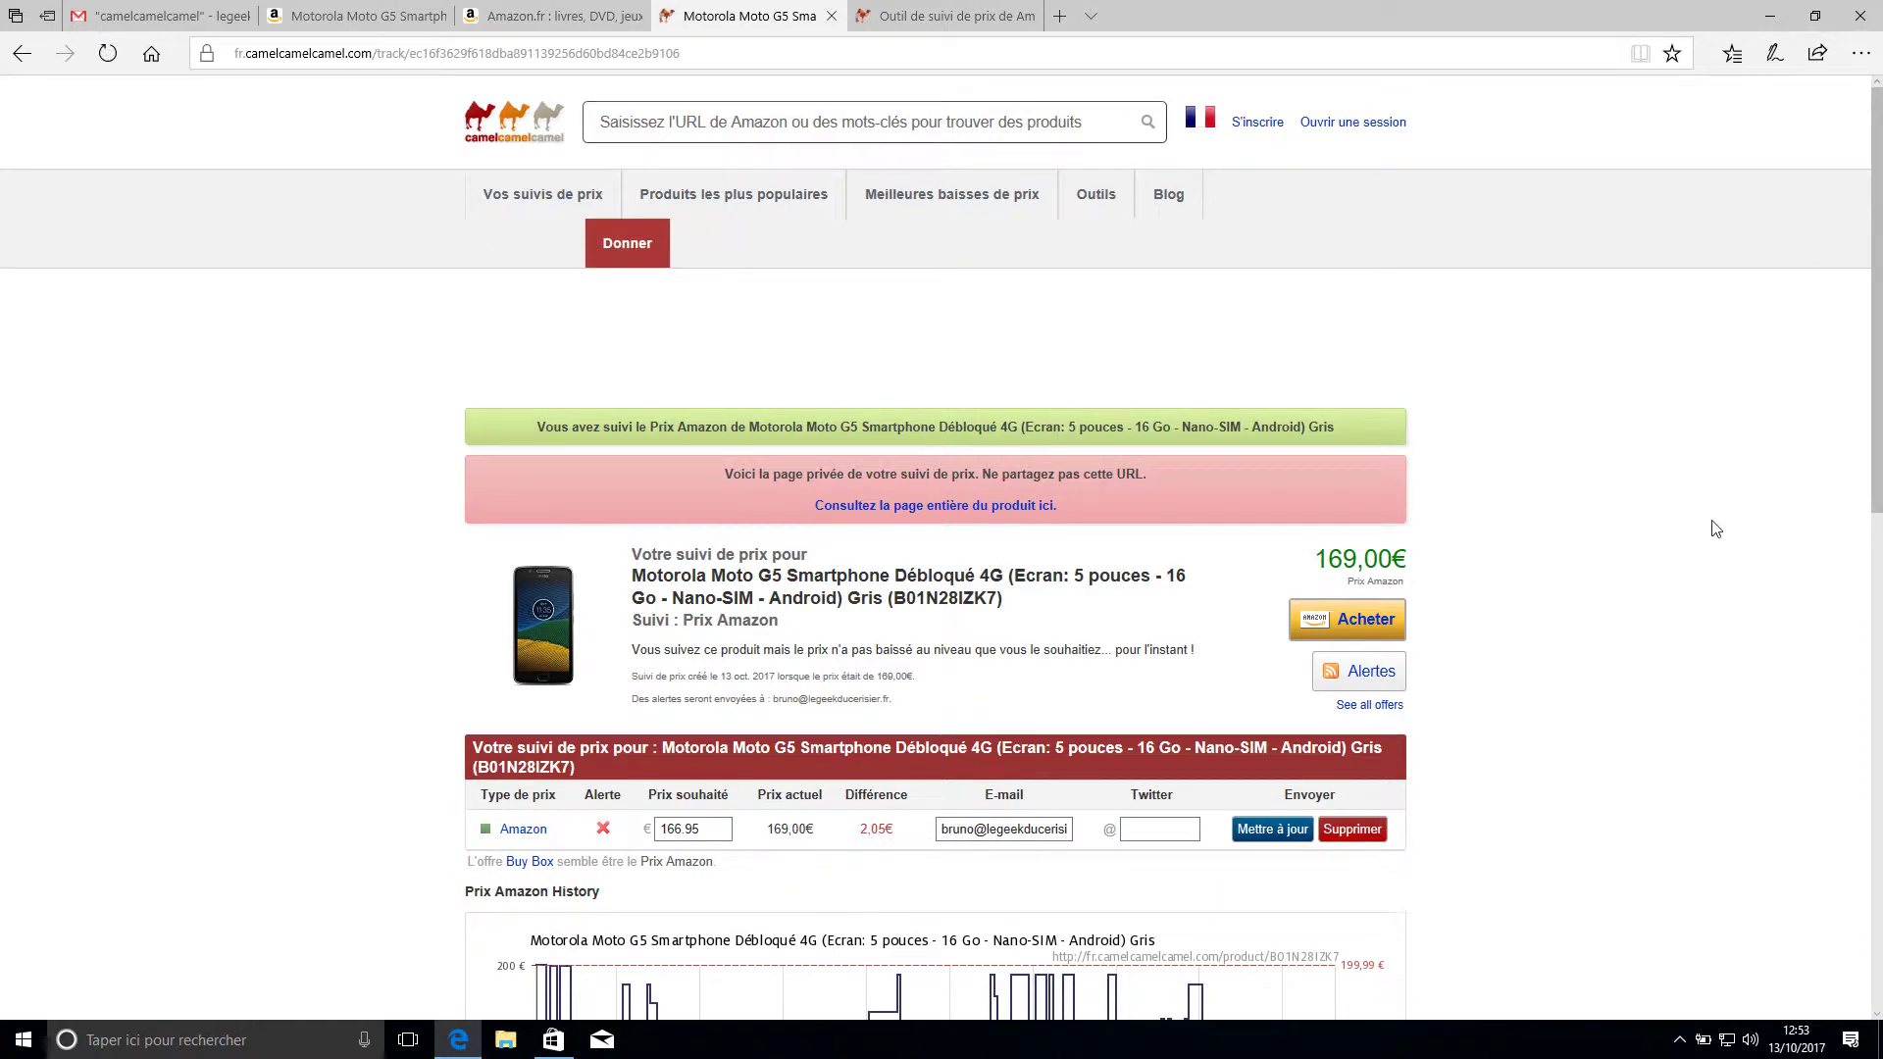
scroll(1717, 527, down, 4)
scroll(1721, 529, up, 1)
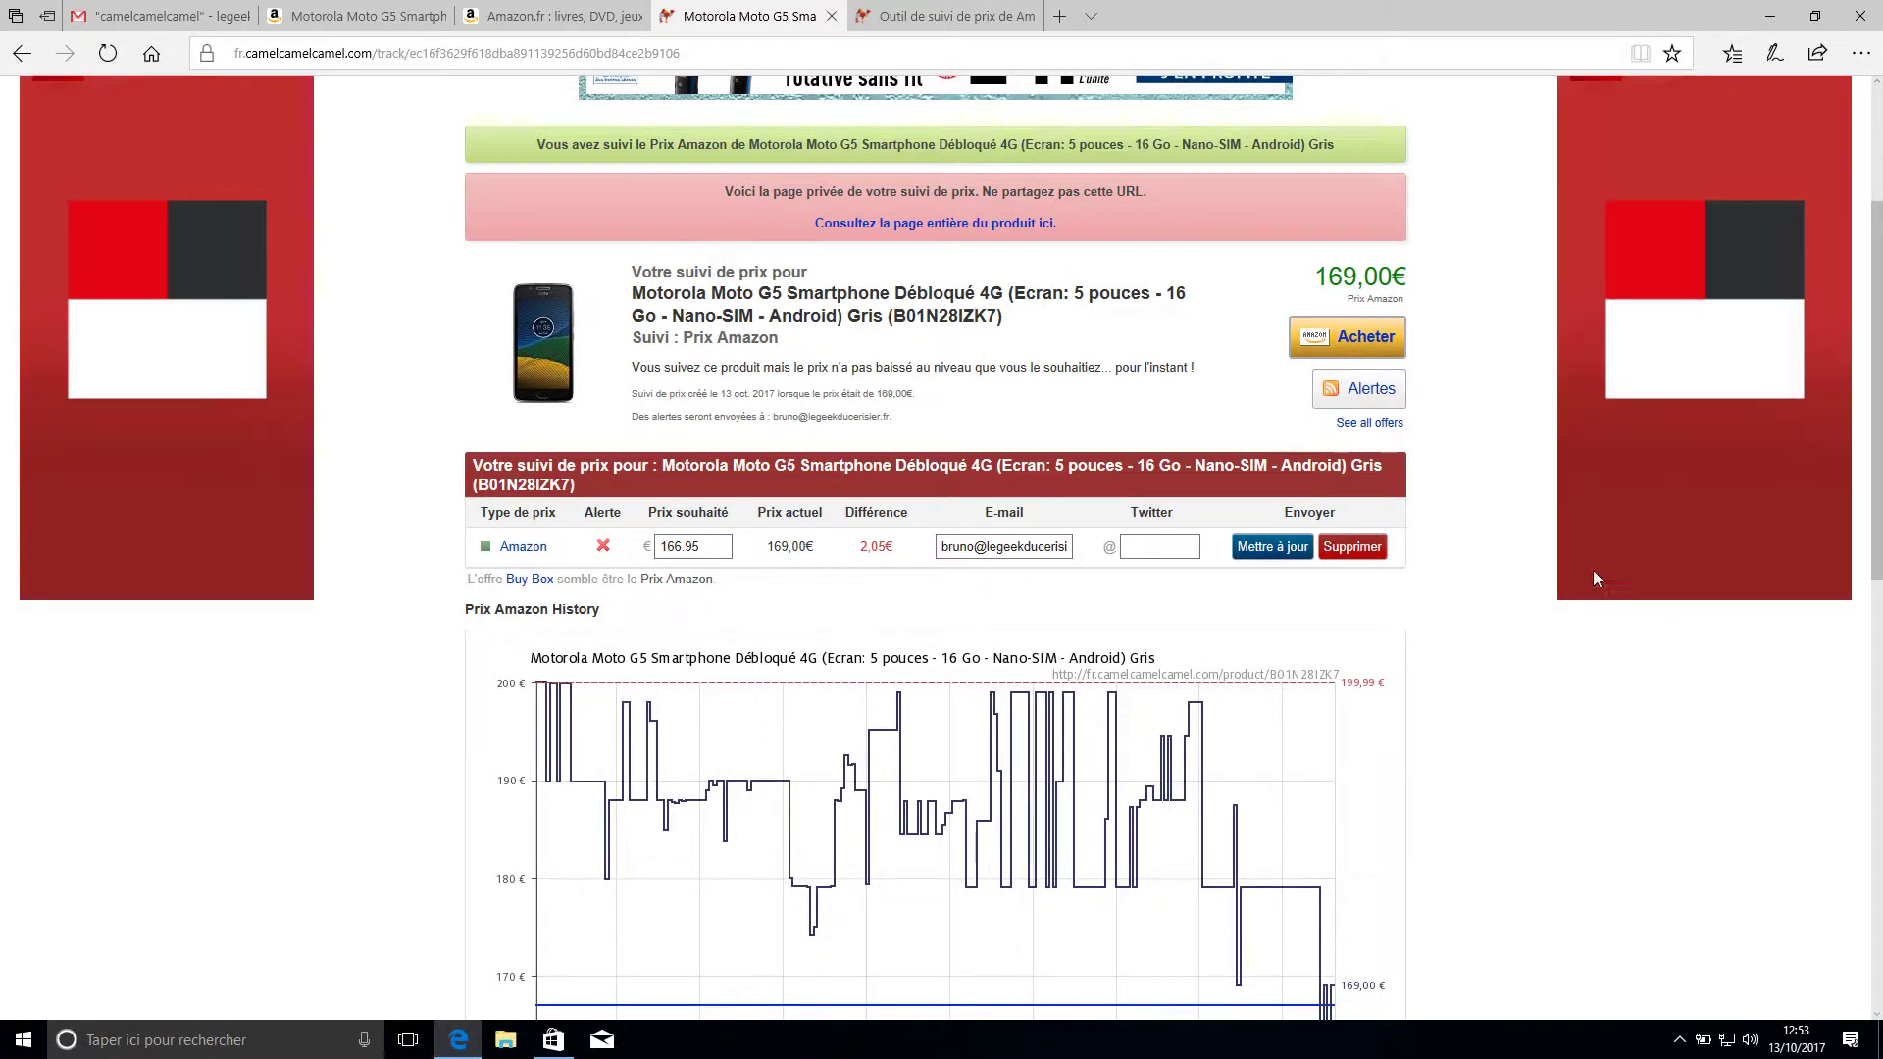
Switch to Gmail, read the threshold price in the Moto G5 tracking confirmation message, and return to the message list.
click(152, 17)
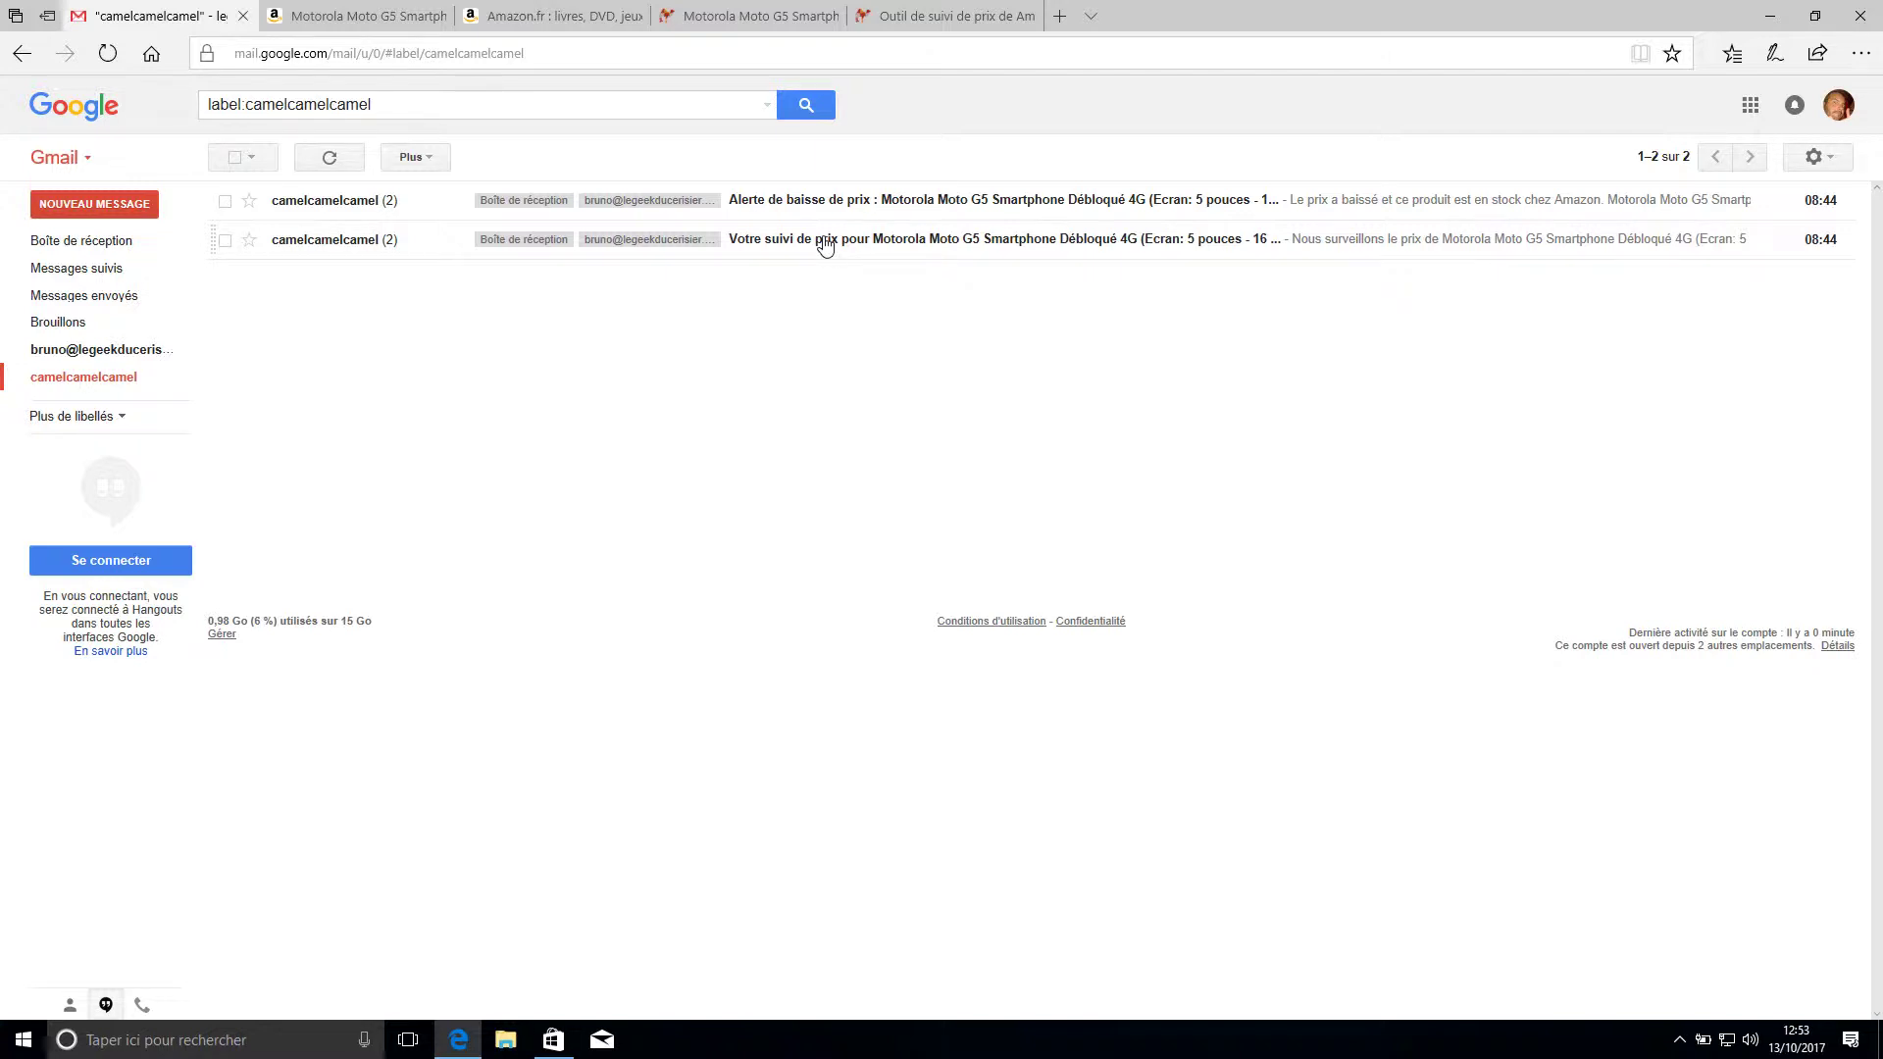
click(825, 245)
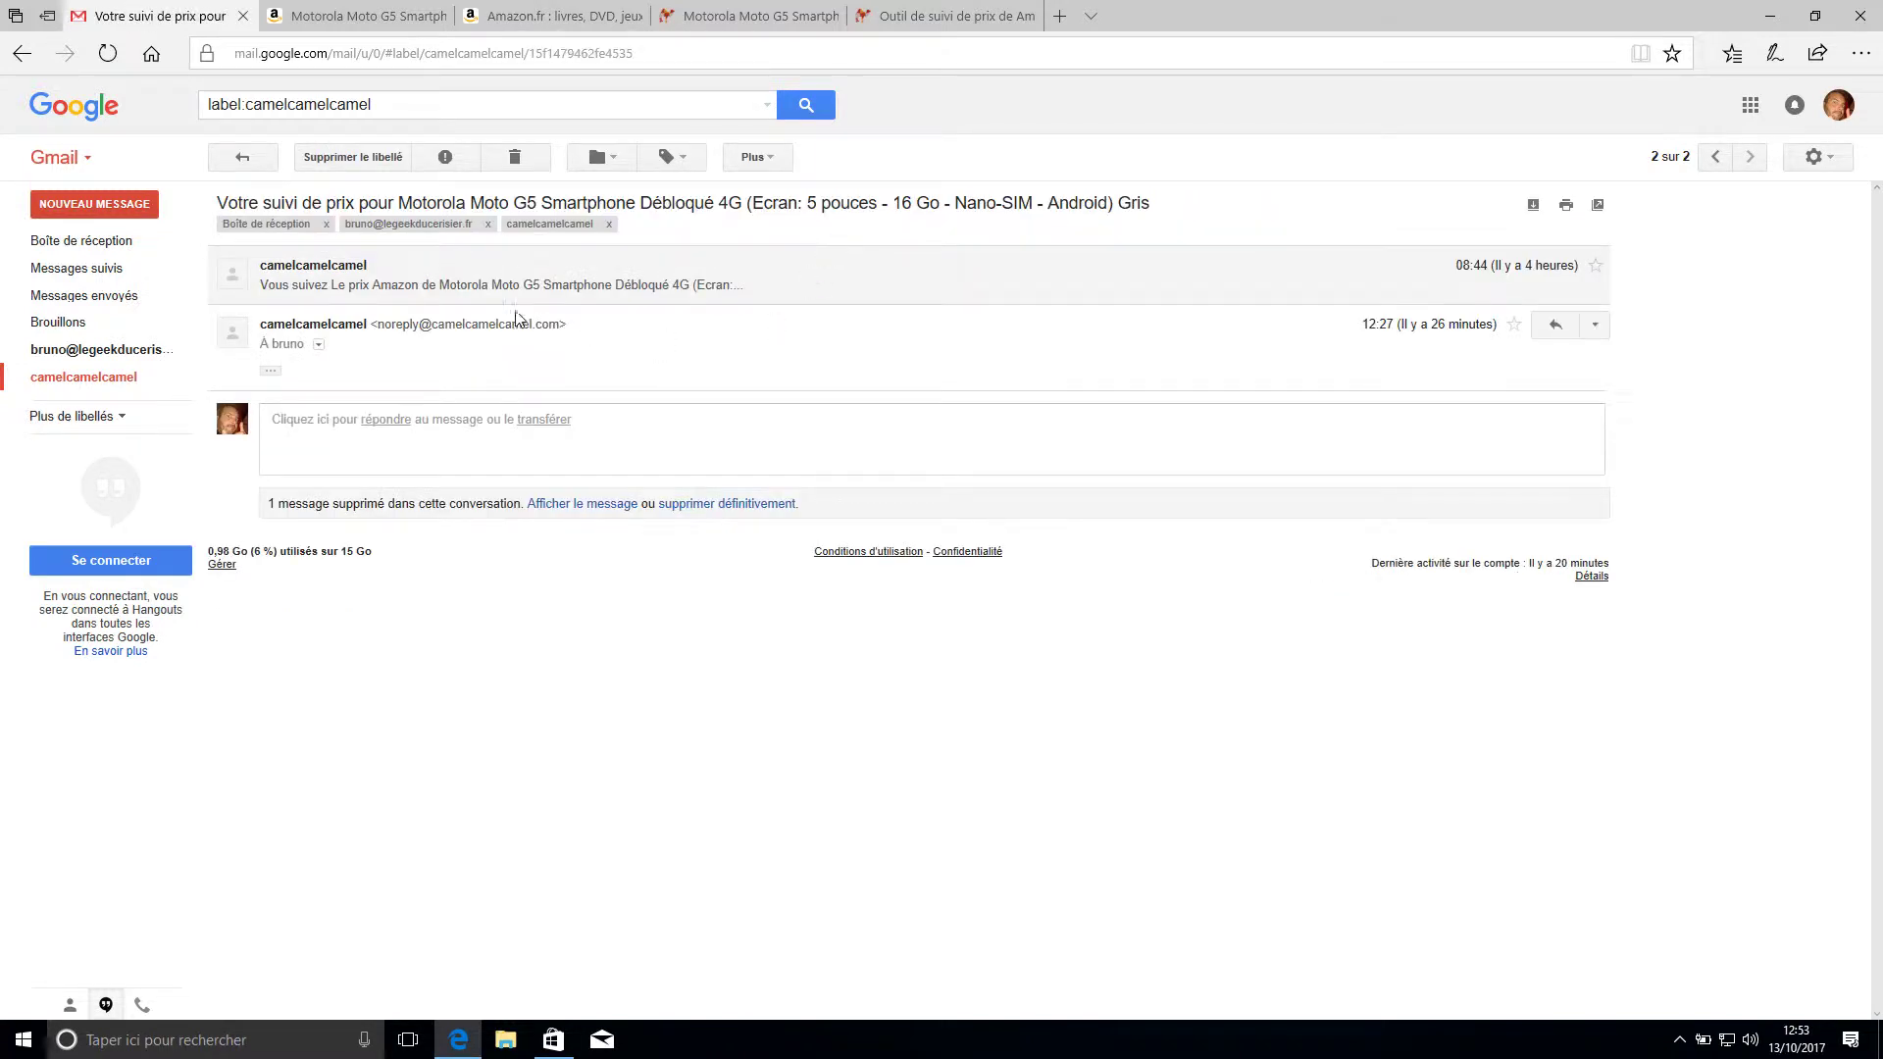
click(508, 288)
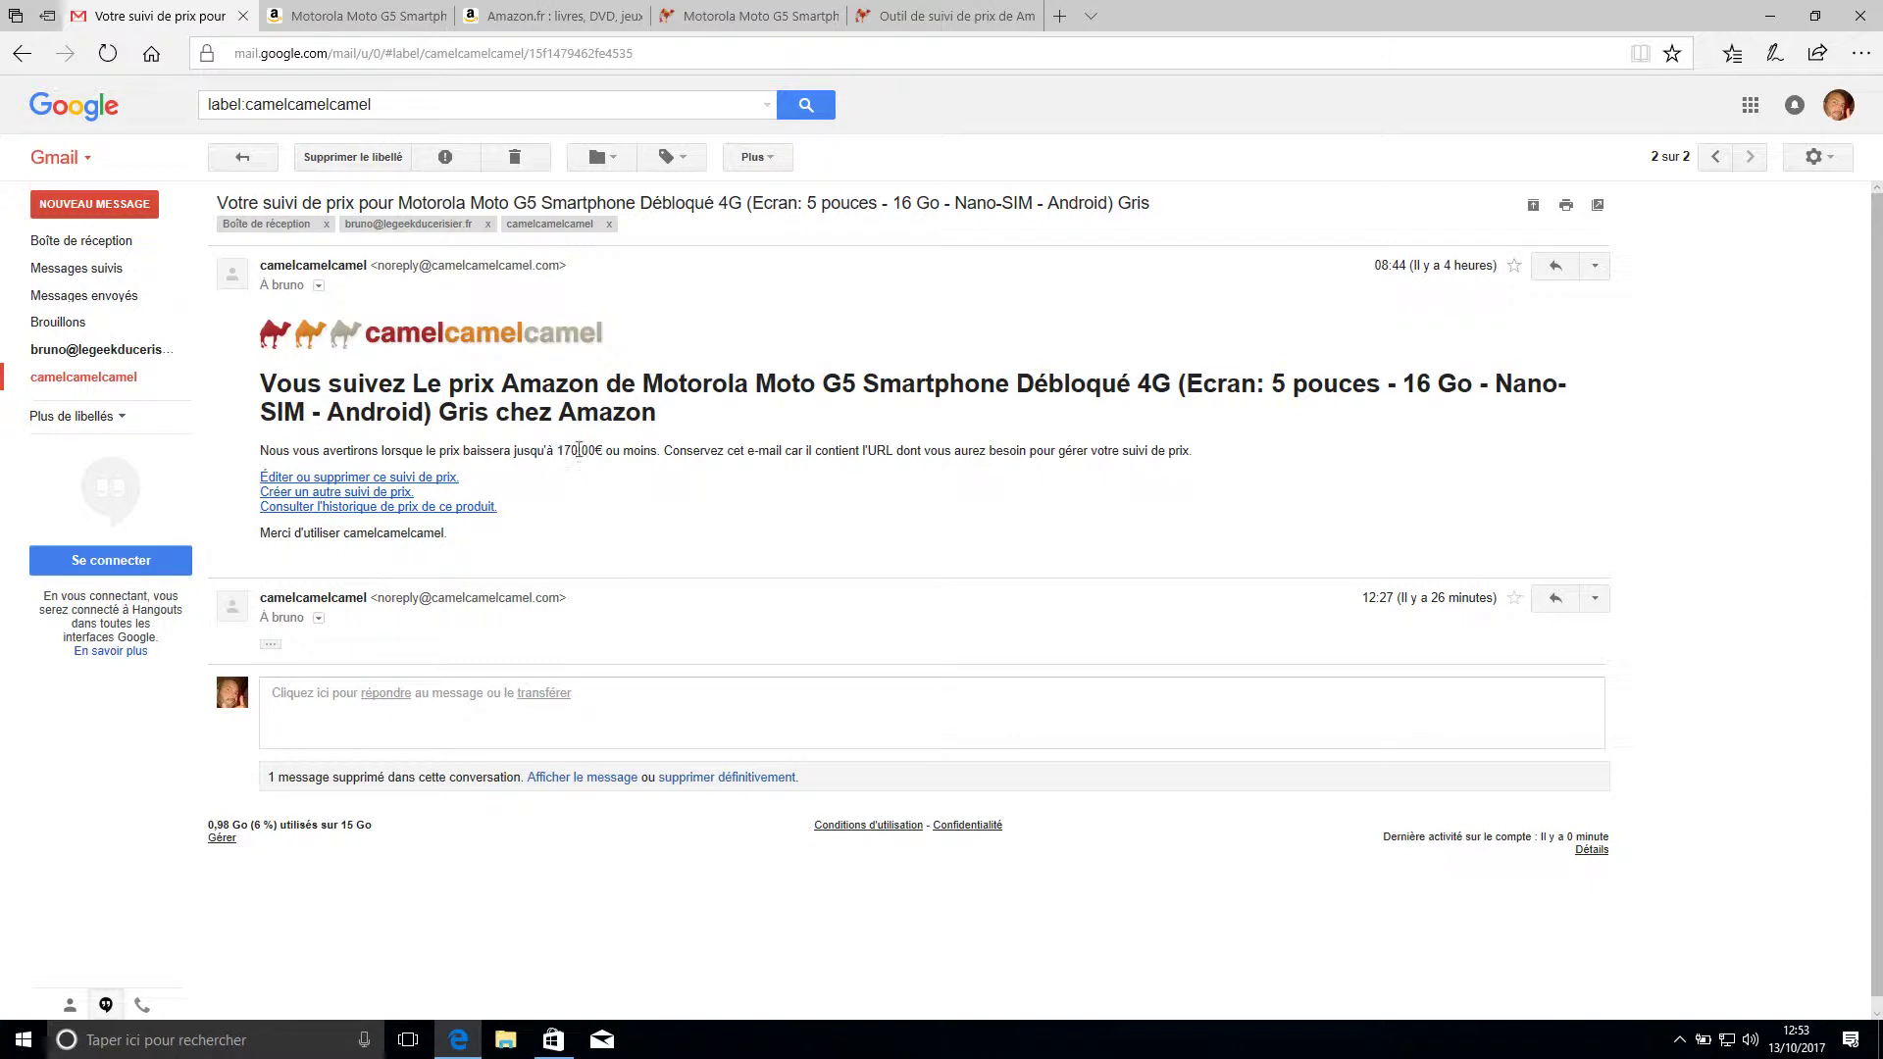
double_click(580, 449)
click(574, 455)
drag(558, 453, 579, 451)
click(314, 439)
click(257, 159)
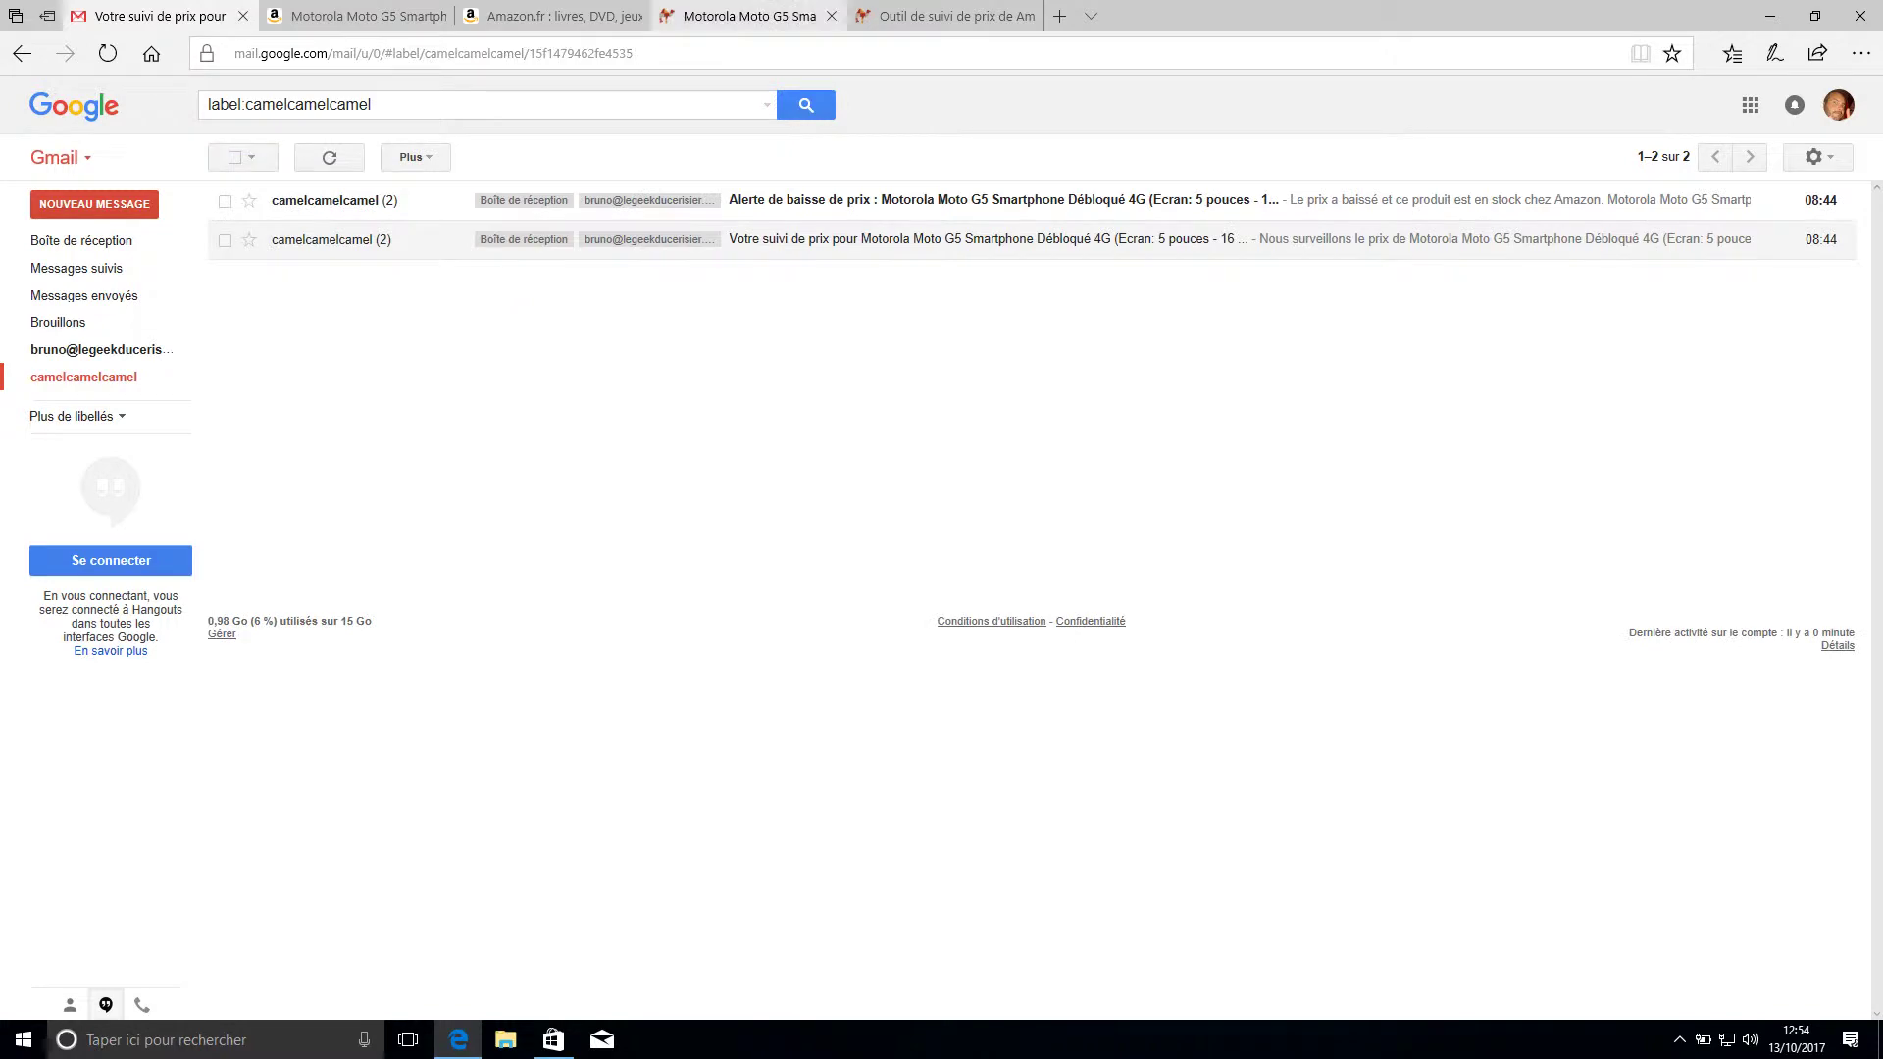
Recheck the camelcamelcamel tracking page, then read the Moto G5 price-drop alert in Gmail and expand its trimmed content.
click(743, 16)
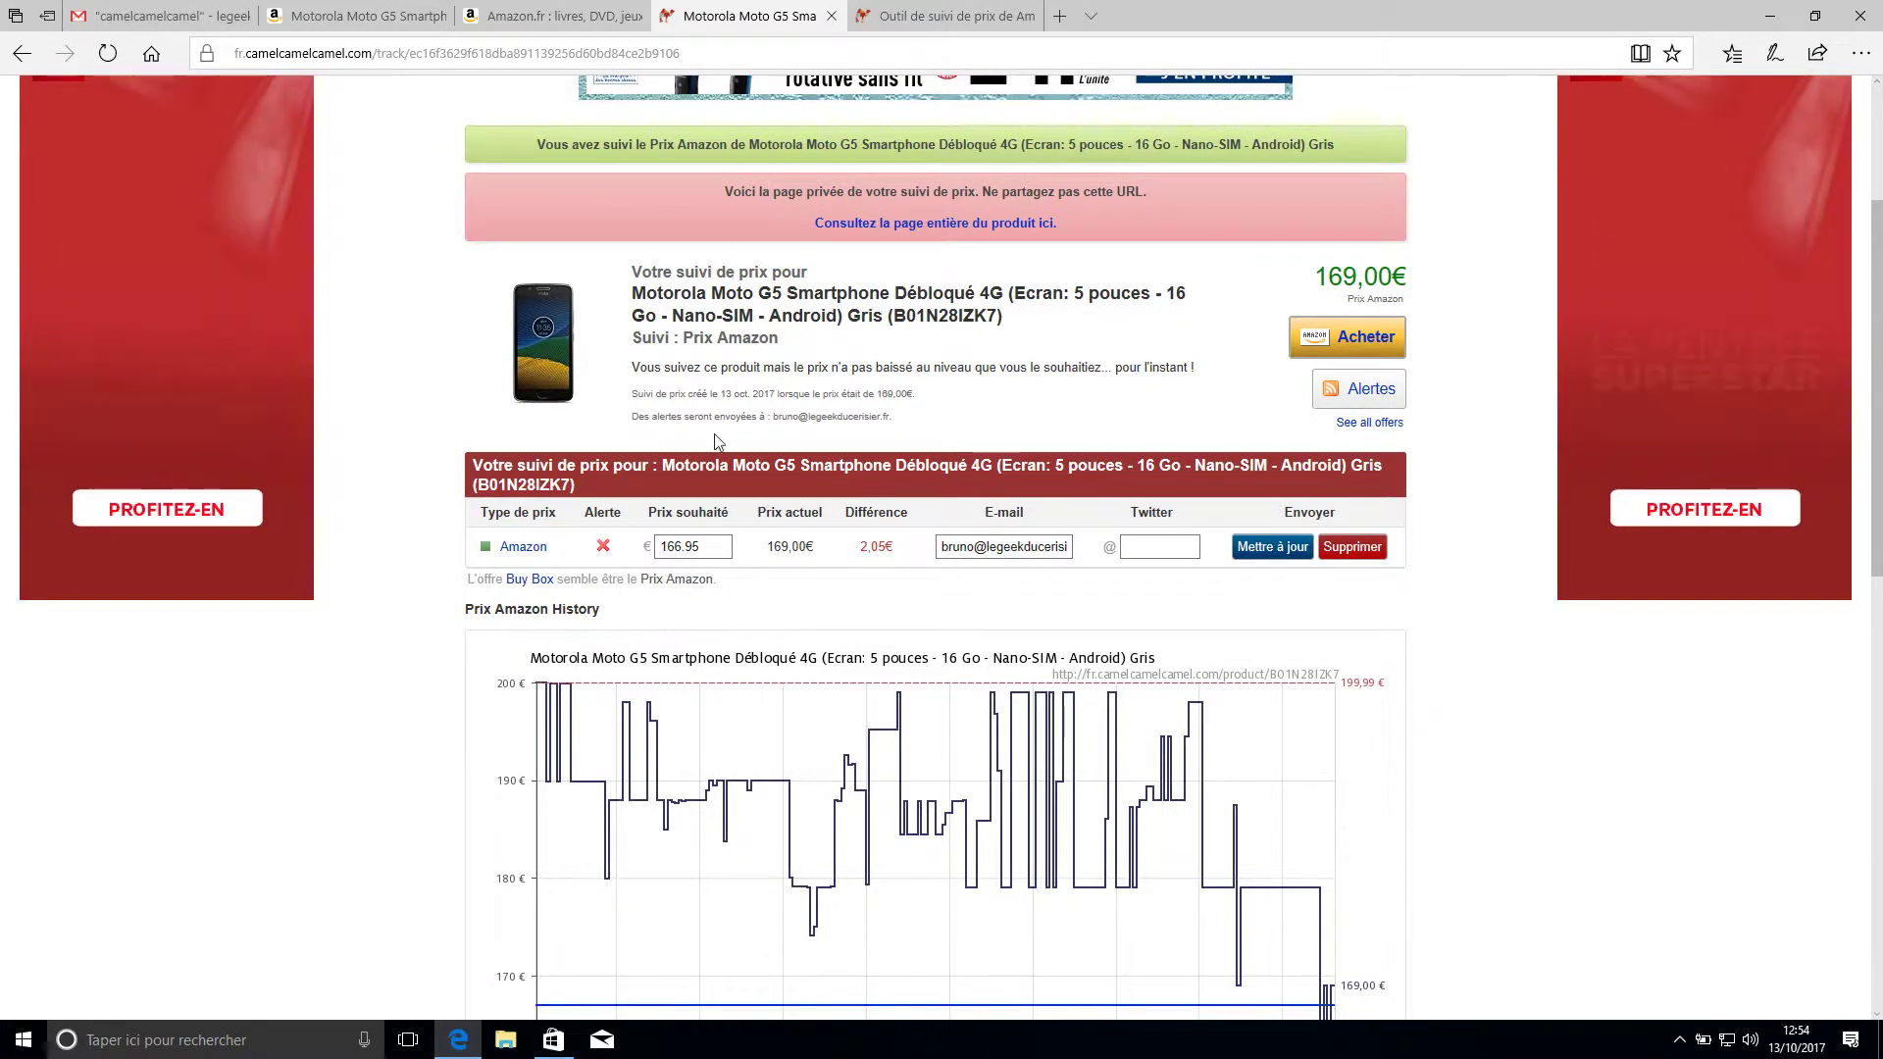
click(146, 22)
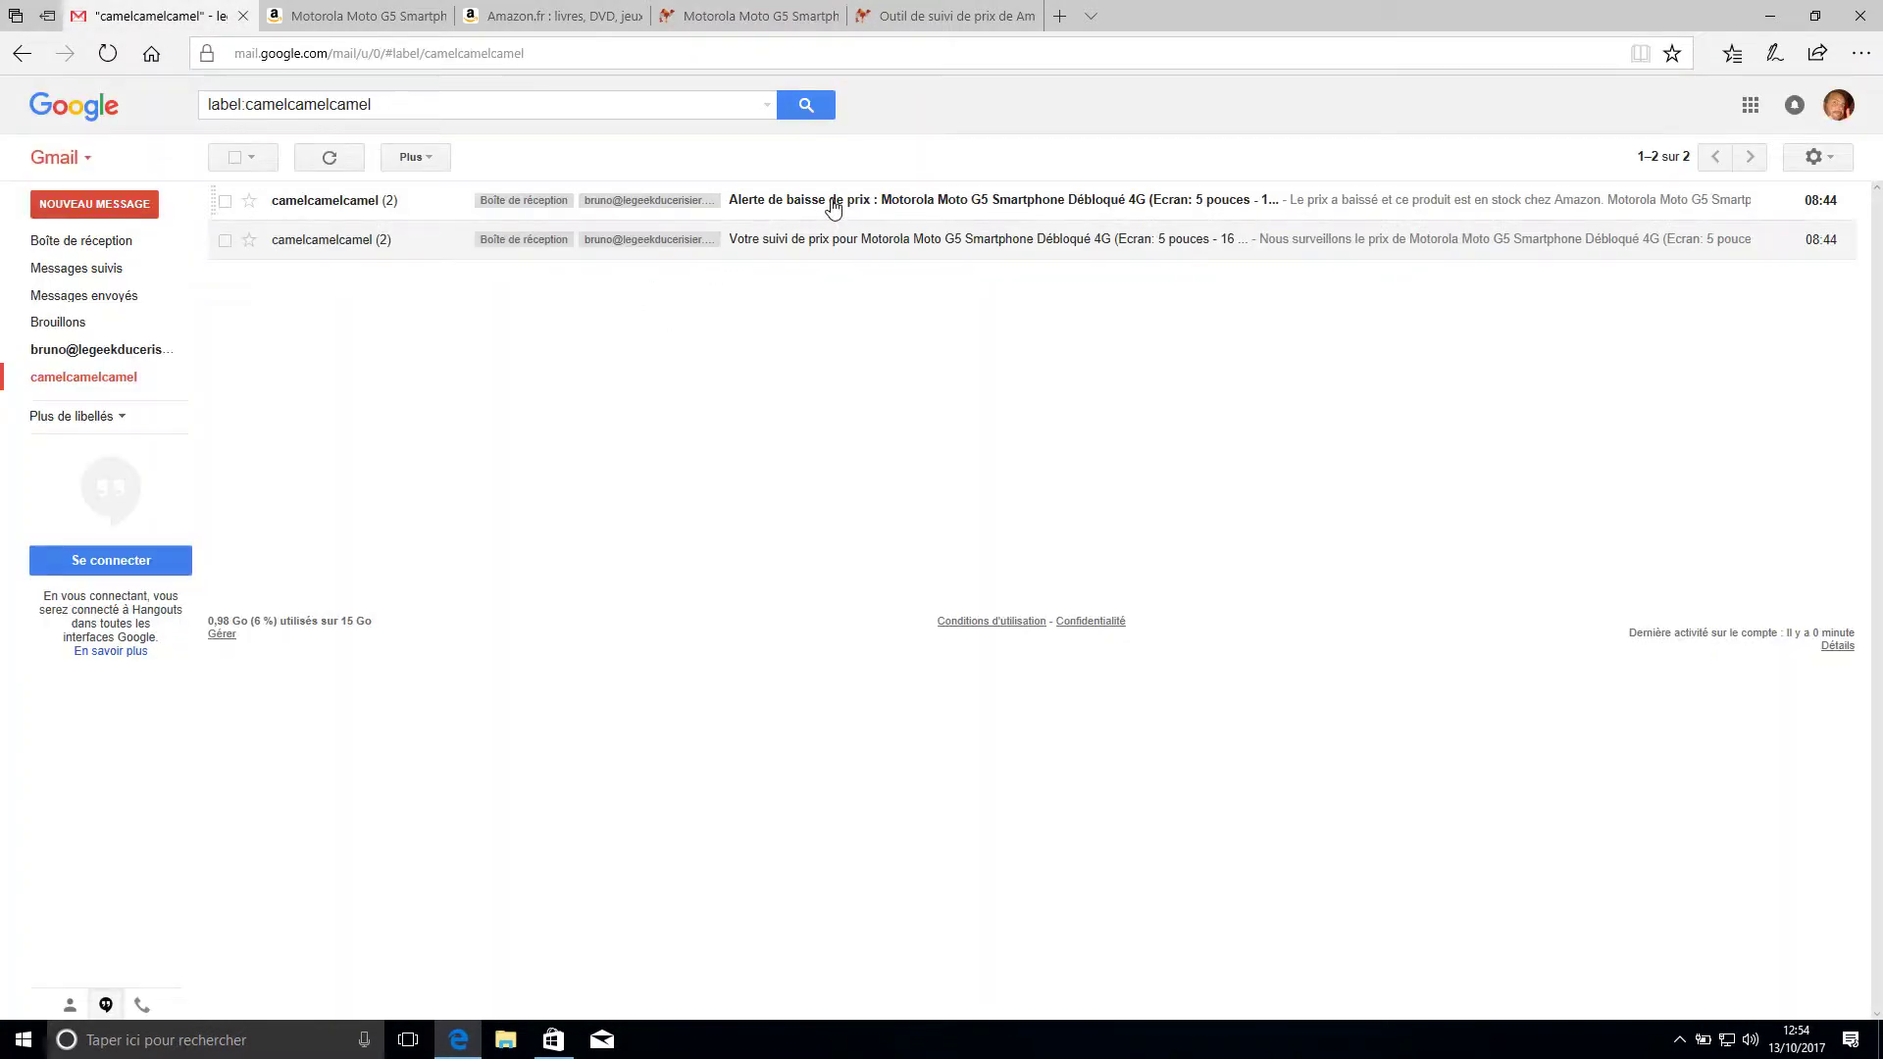
click(829, 203)
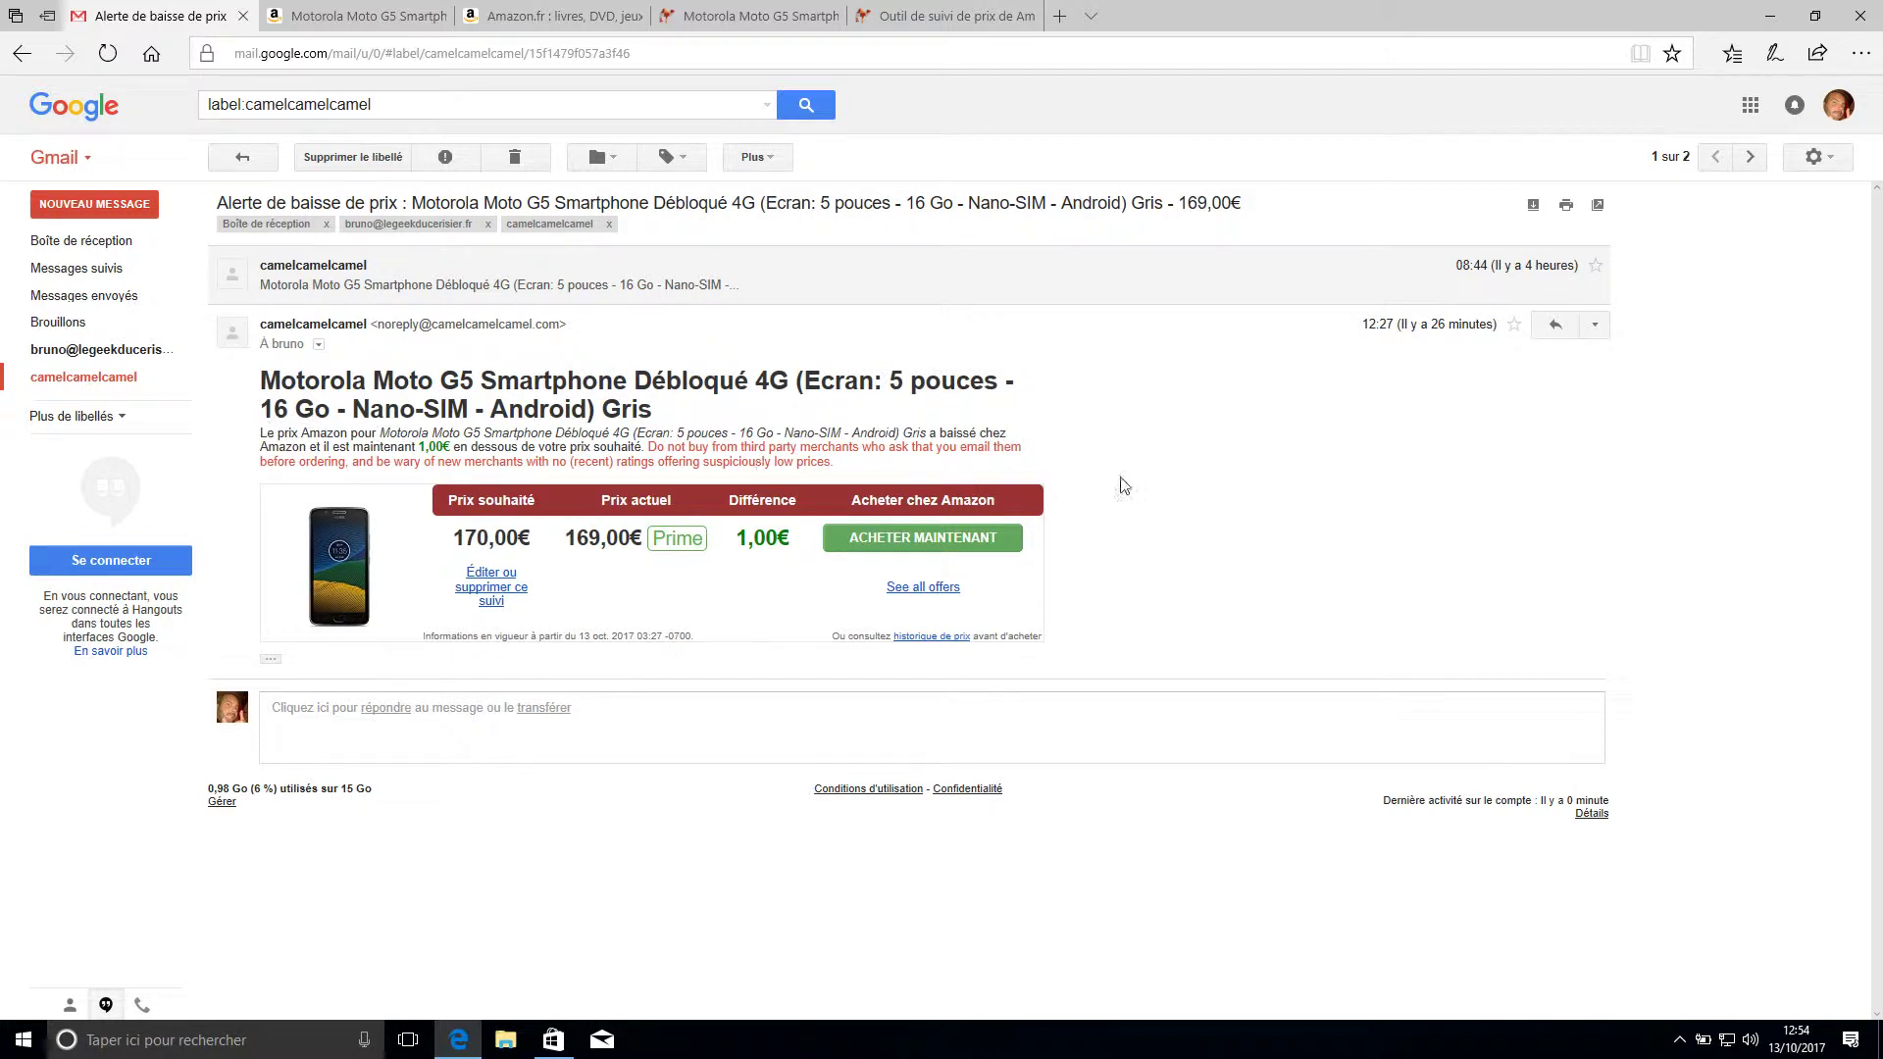
drag(930, 433, 960, 439)
click(265, 447)
double_click(429, 446)
click(271, 663)
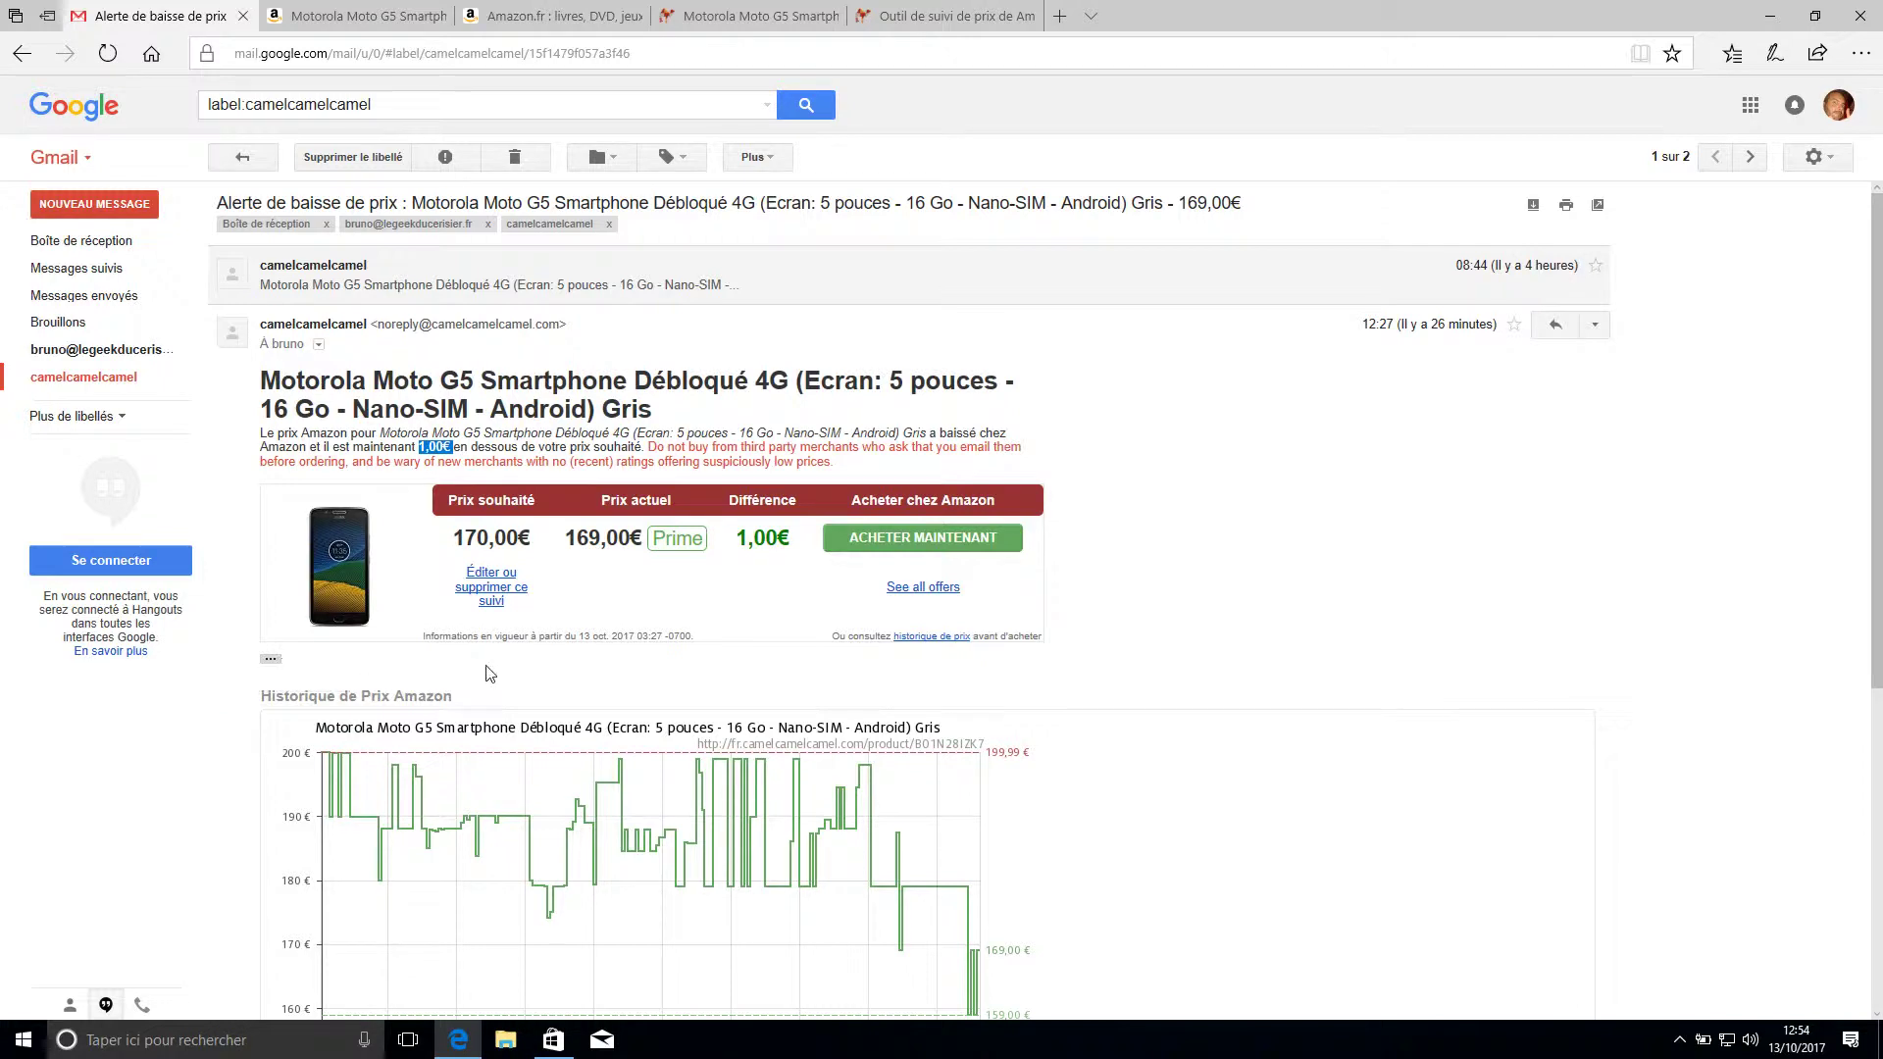
Examine the price history chart and the unsubscribe options at the end of the Moto G5 price-drop alert.
scroll(1479, 674, down, 3)
scroll(1479, 674, down, 1)
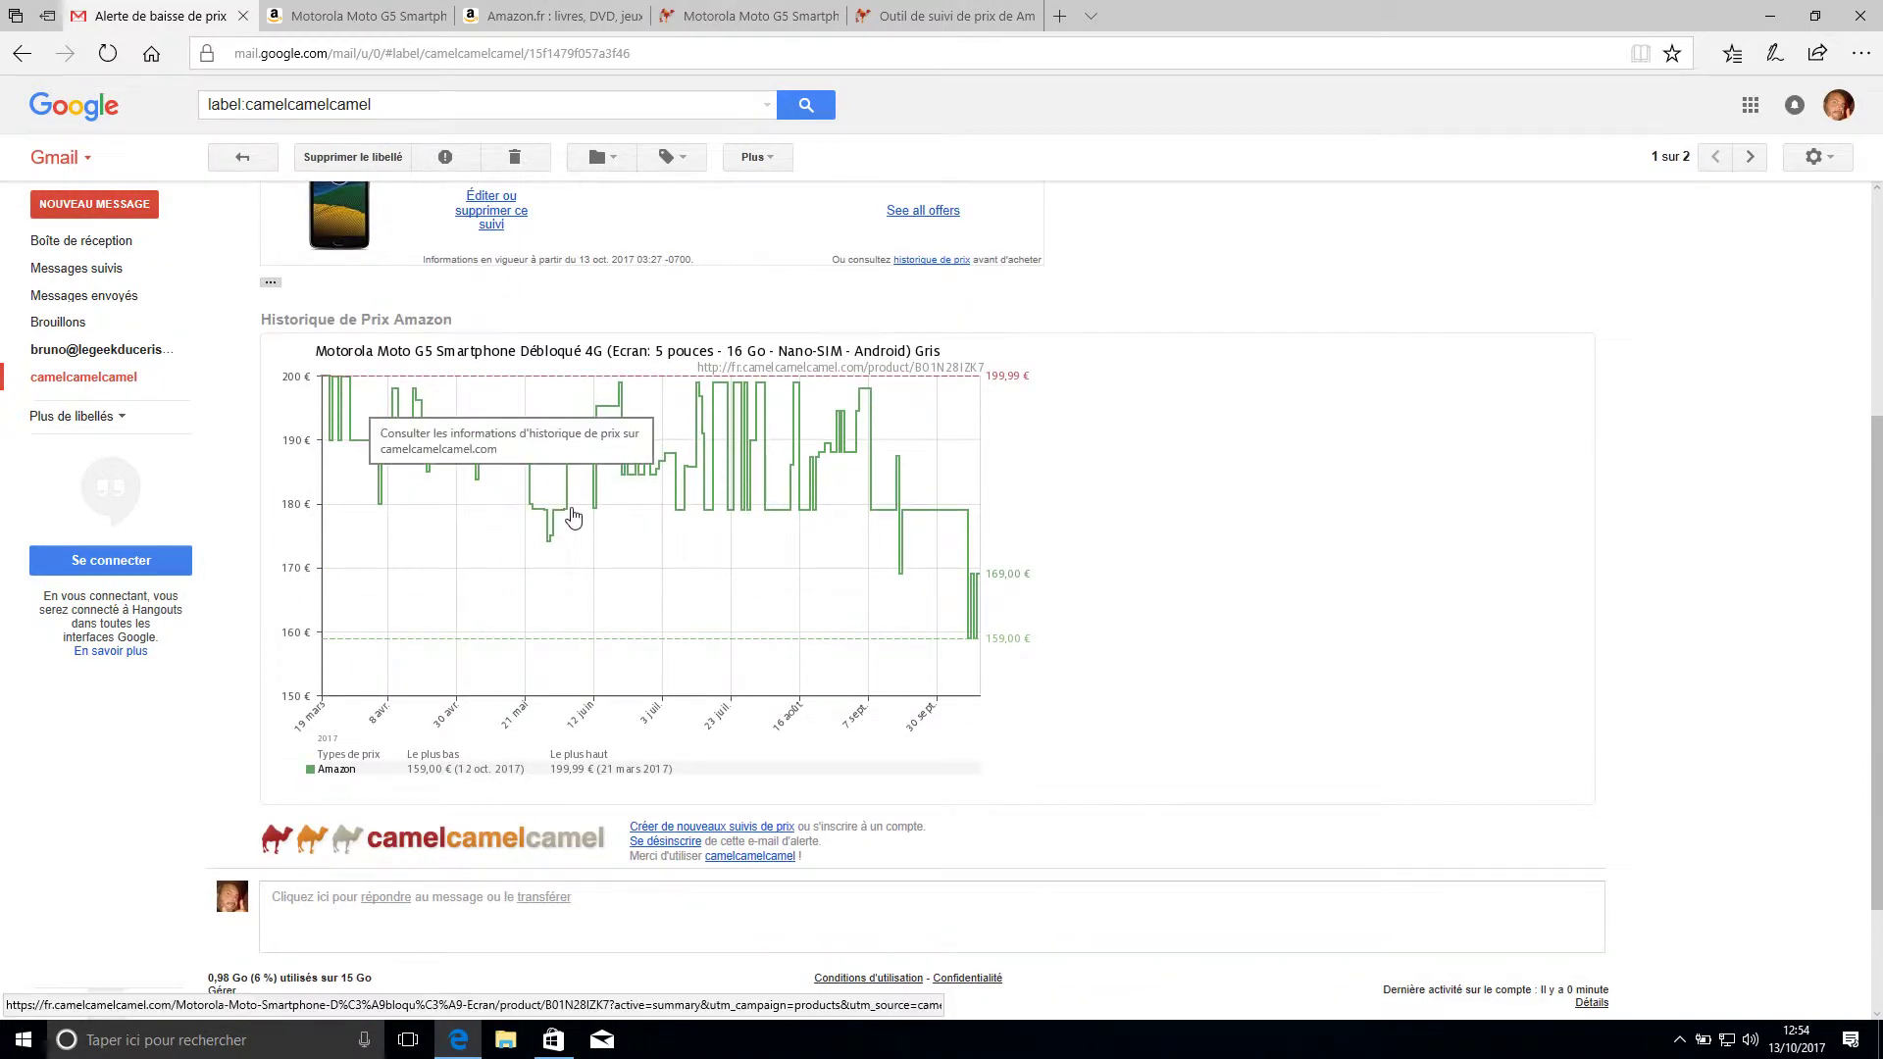
scroll(1164, 577, down, 1)
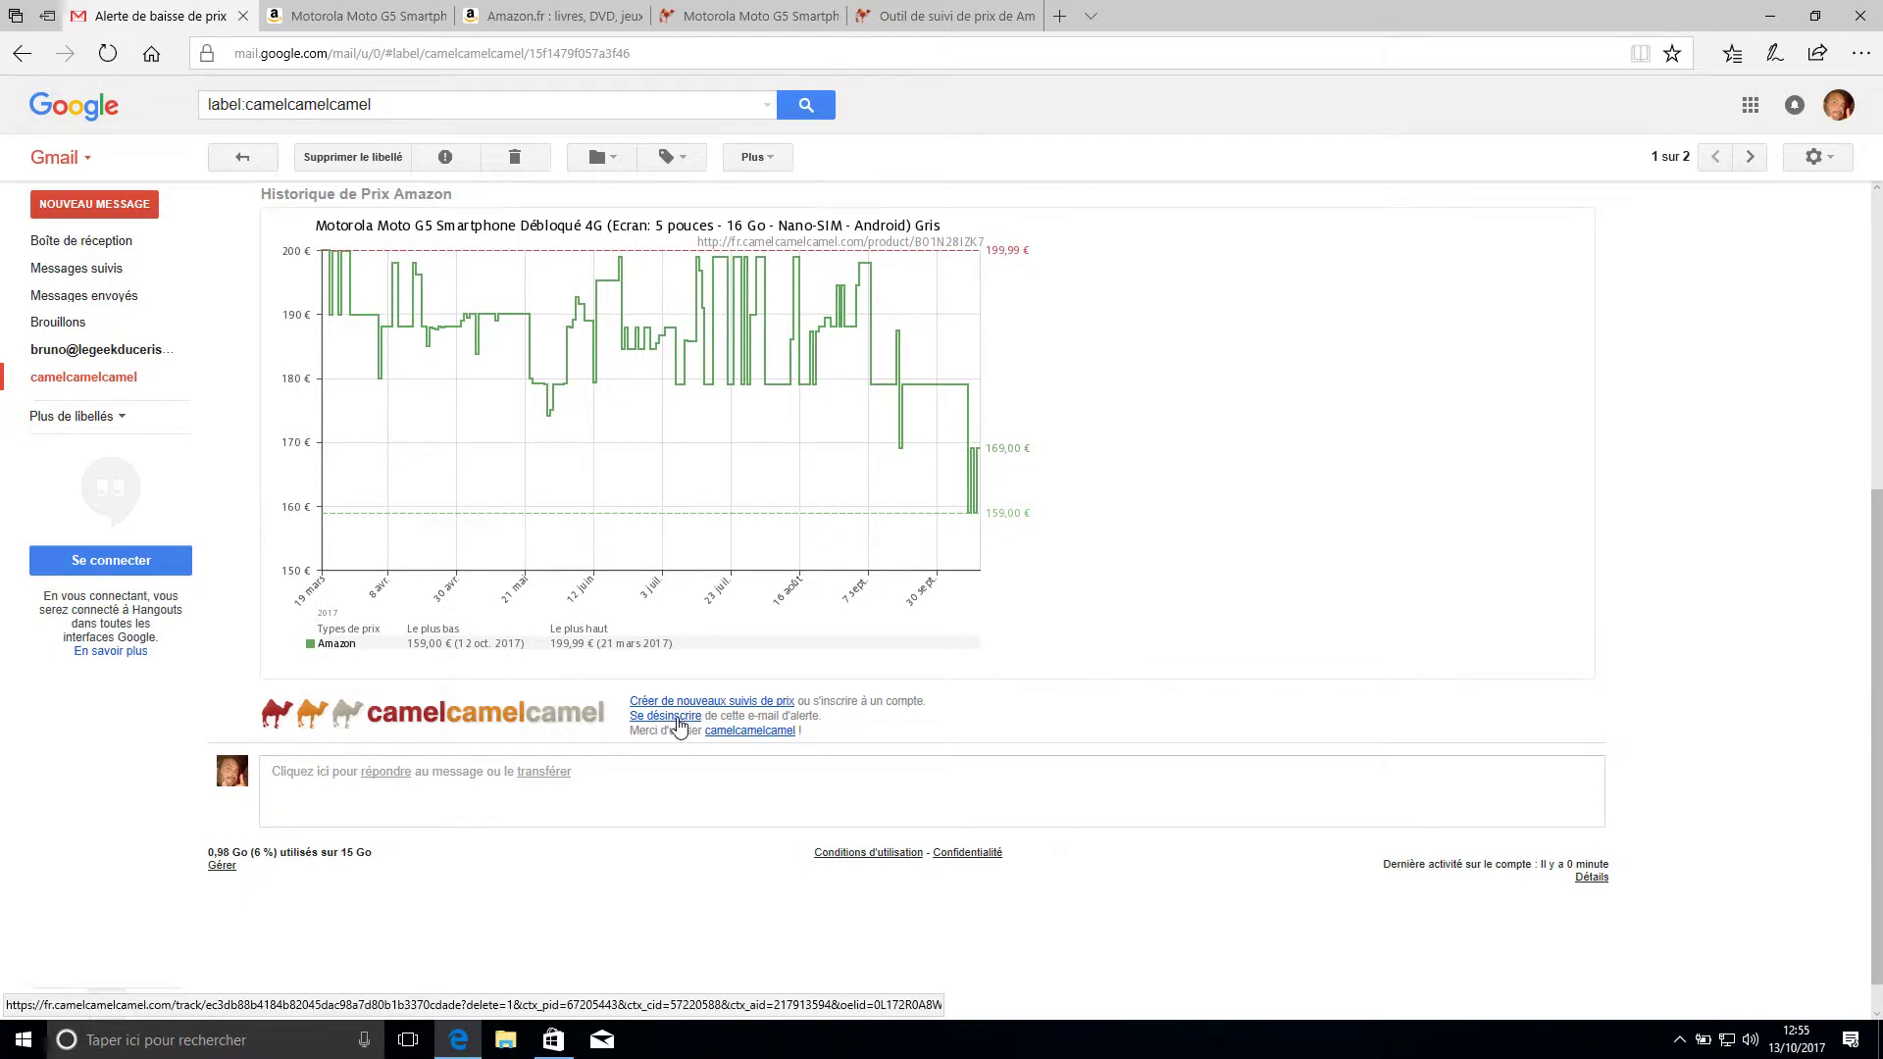
scroll(1021, 687, up, 5)
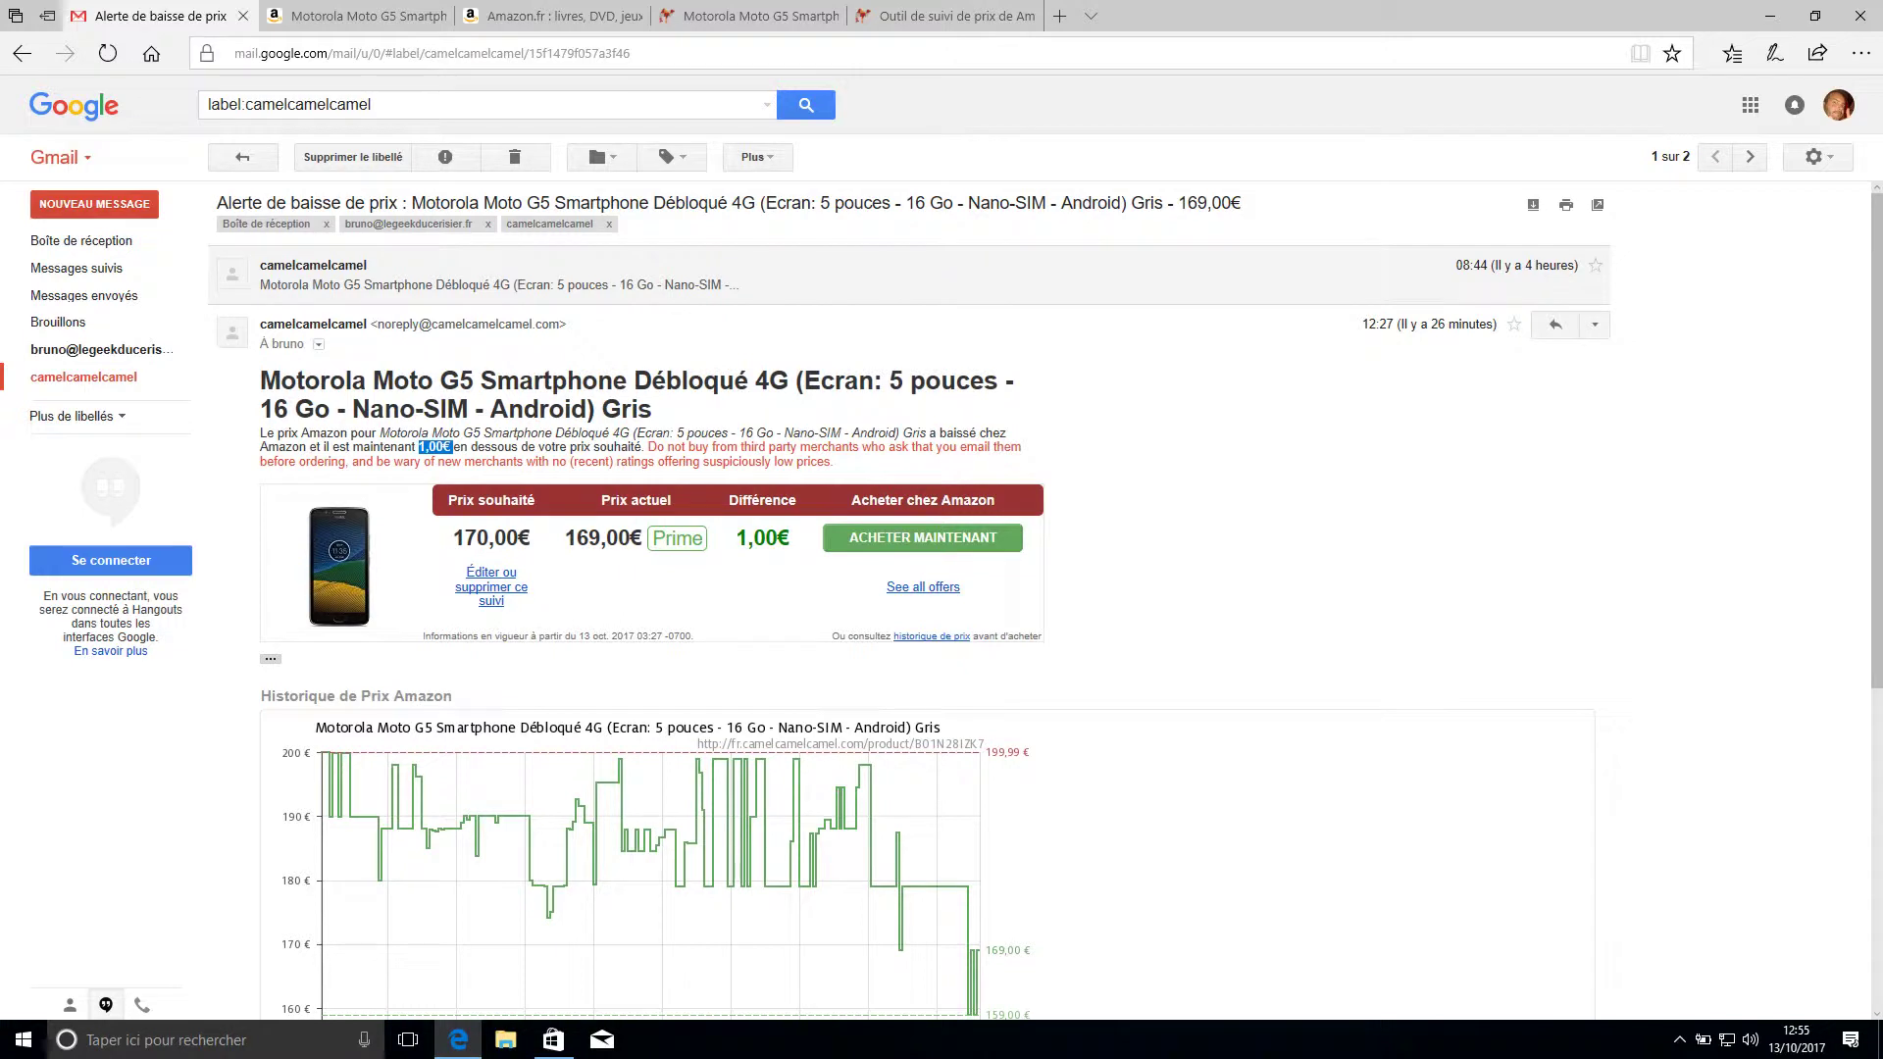
Open the earlier alert in the same conversation, highlight "Alerte de baisse de prix" in the subject, and review its price chart.
click(490, 279)
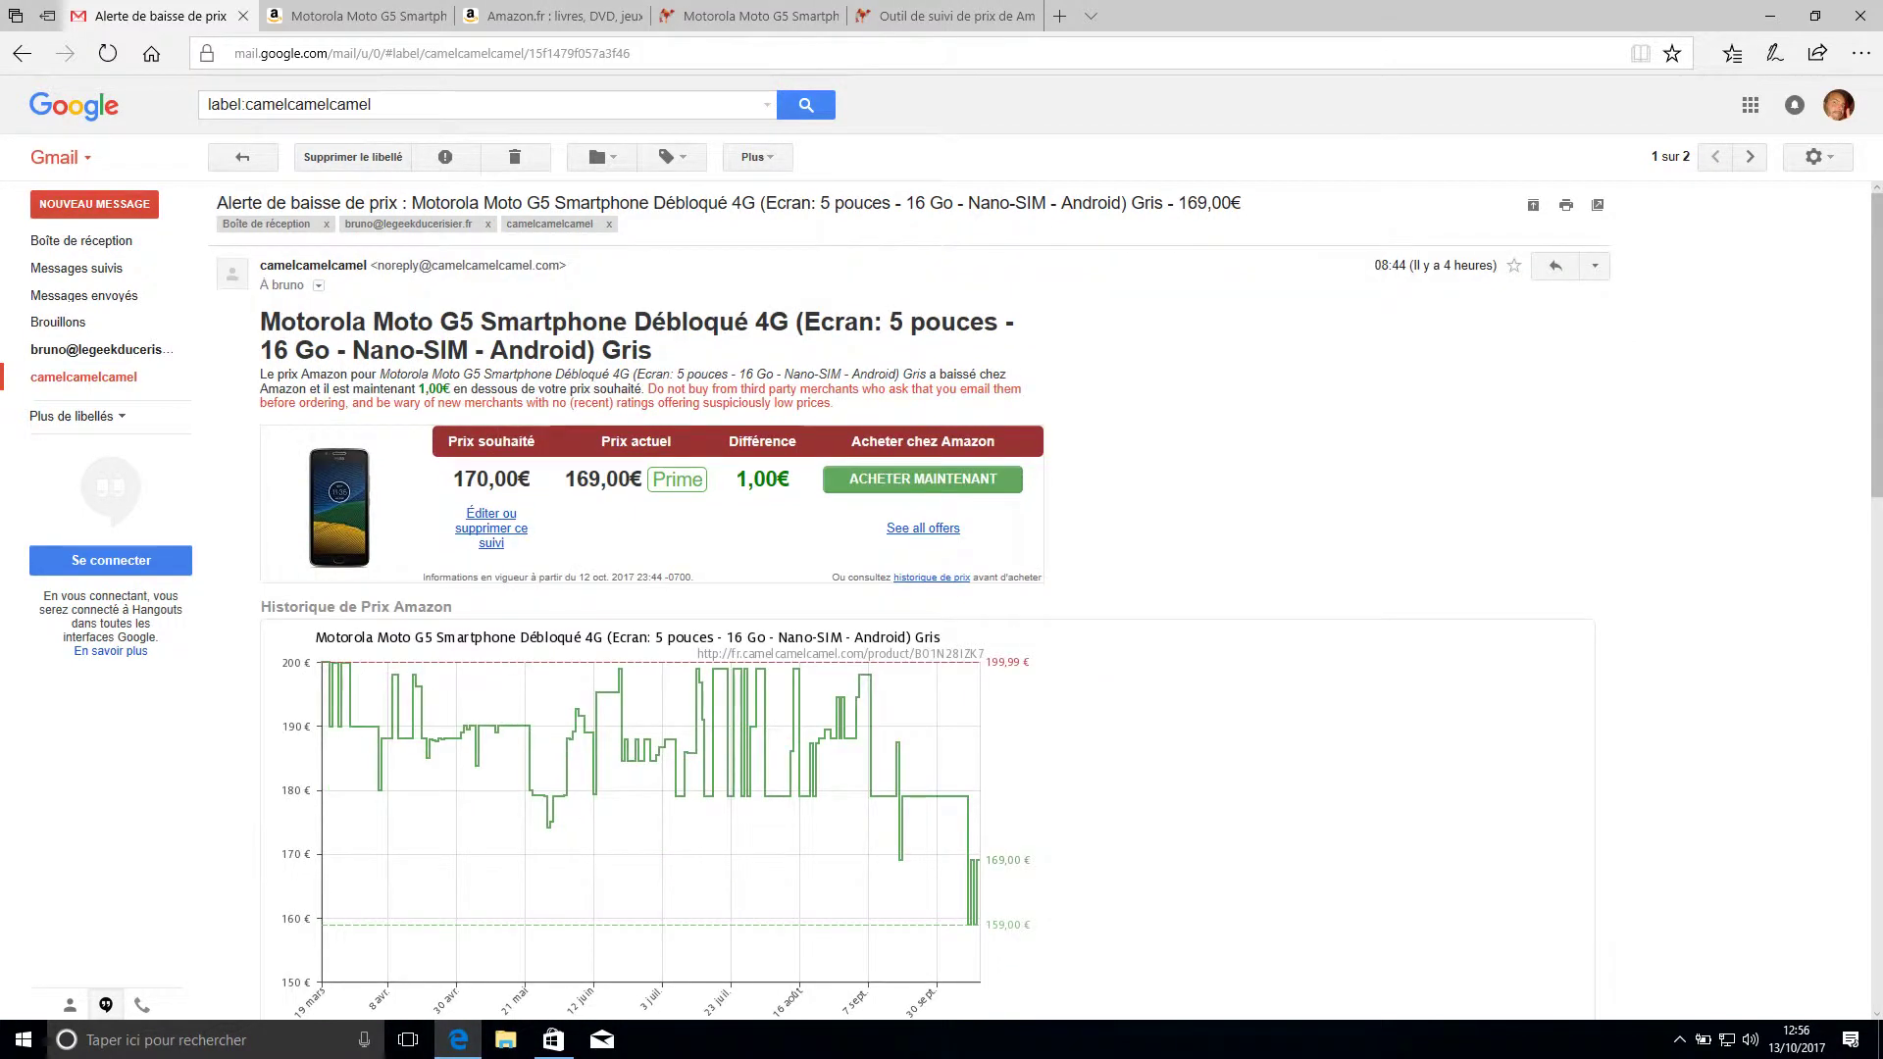
drag(217, 202, 393, 202)
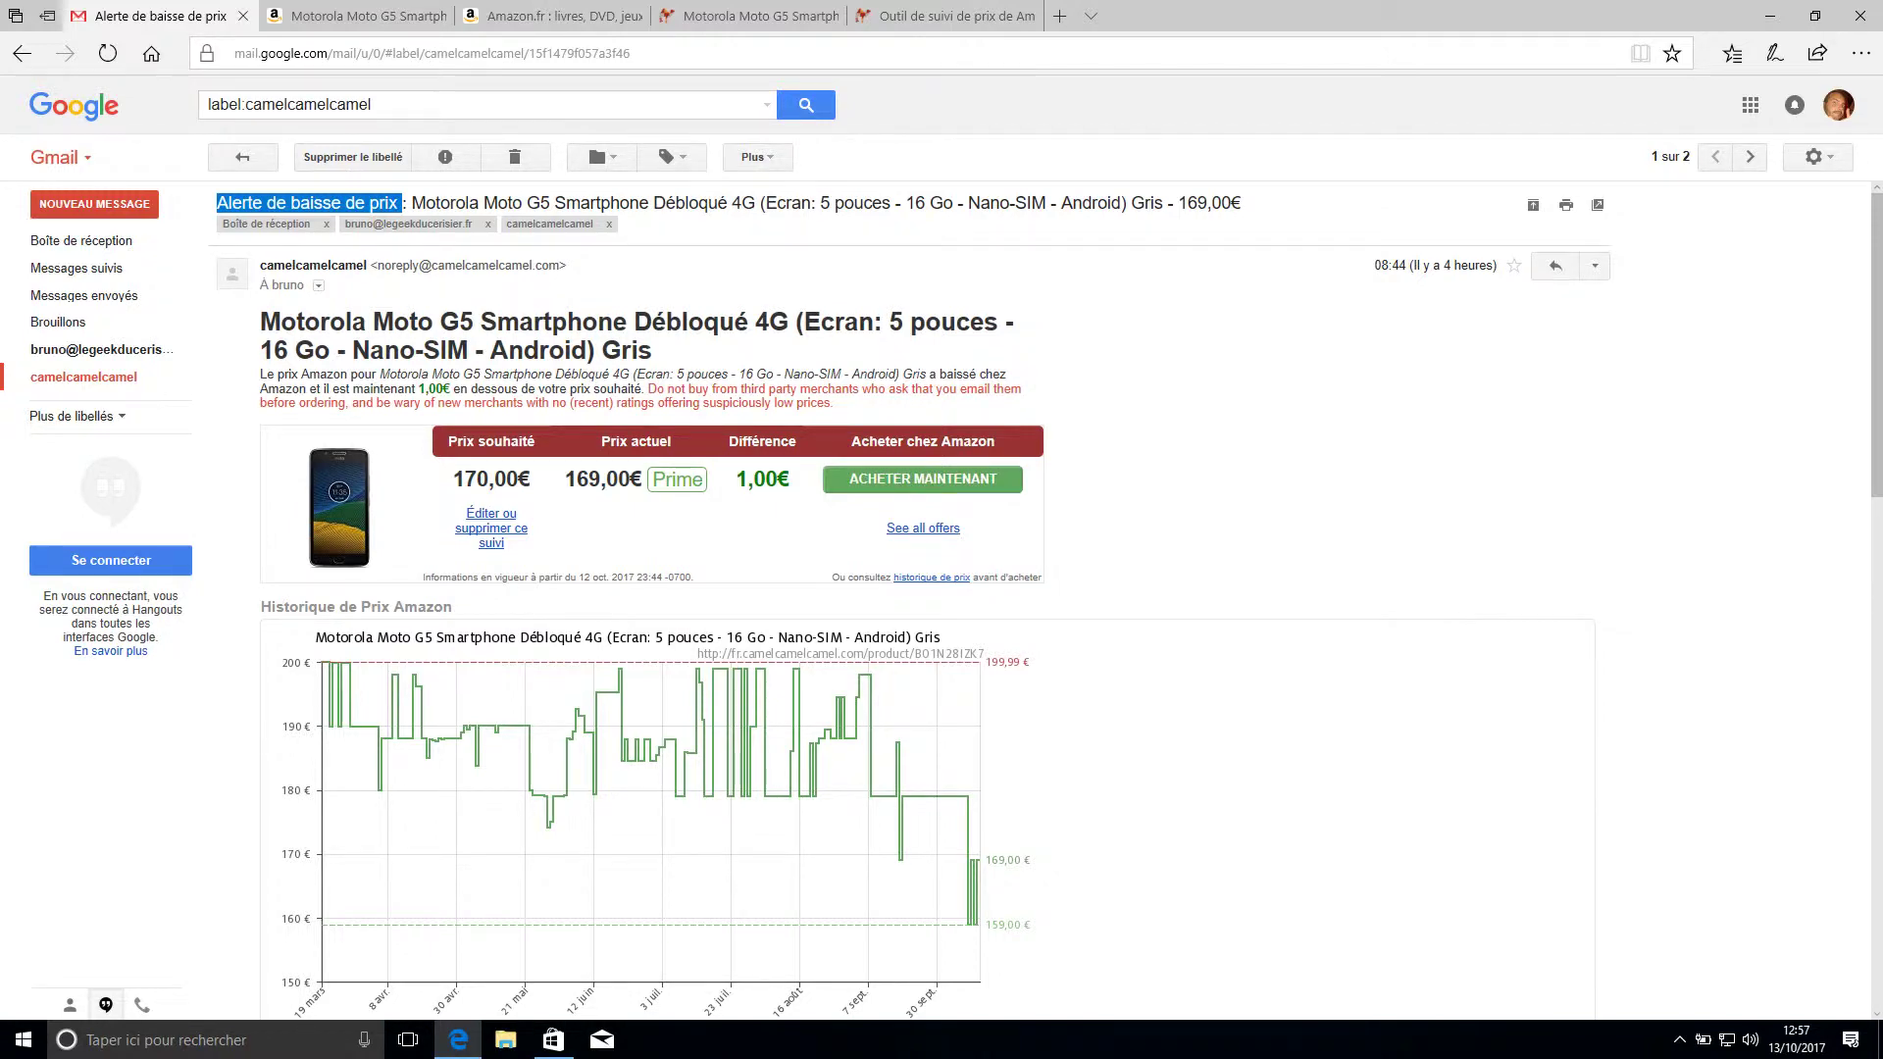
scroll(1569, 613, down, 1)
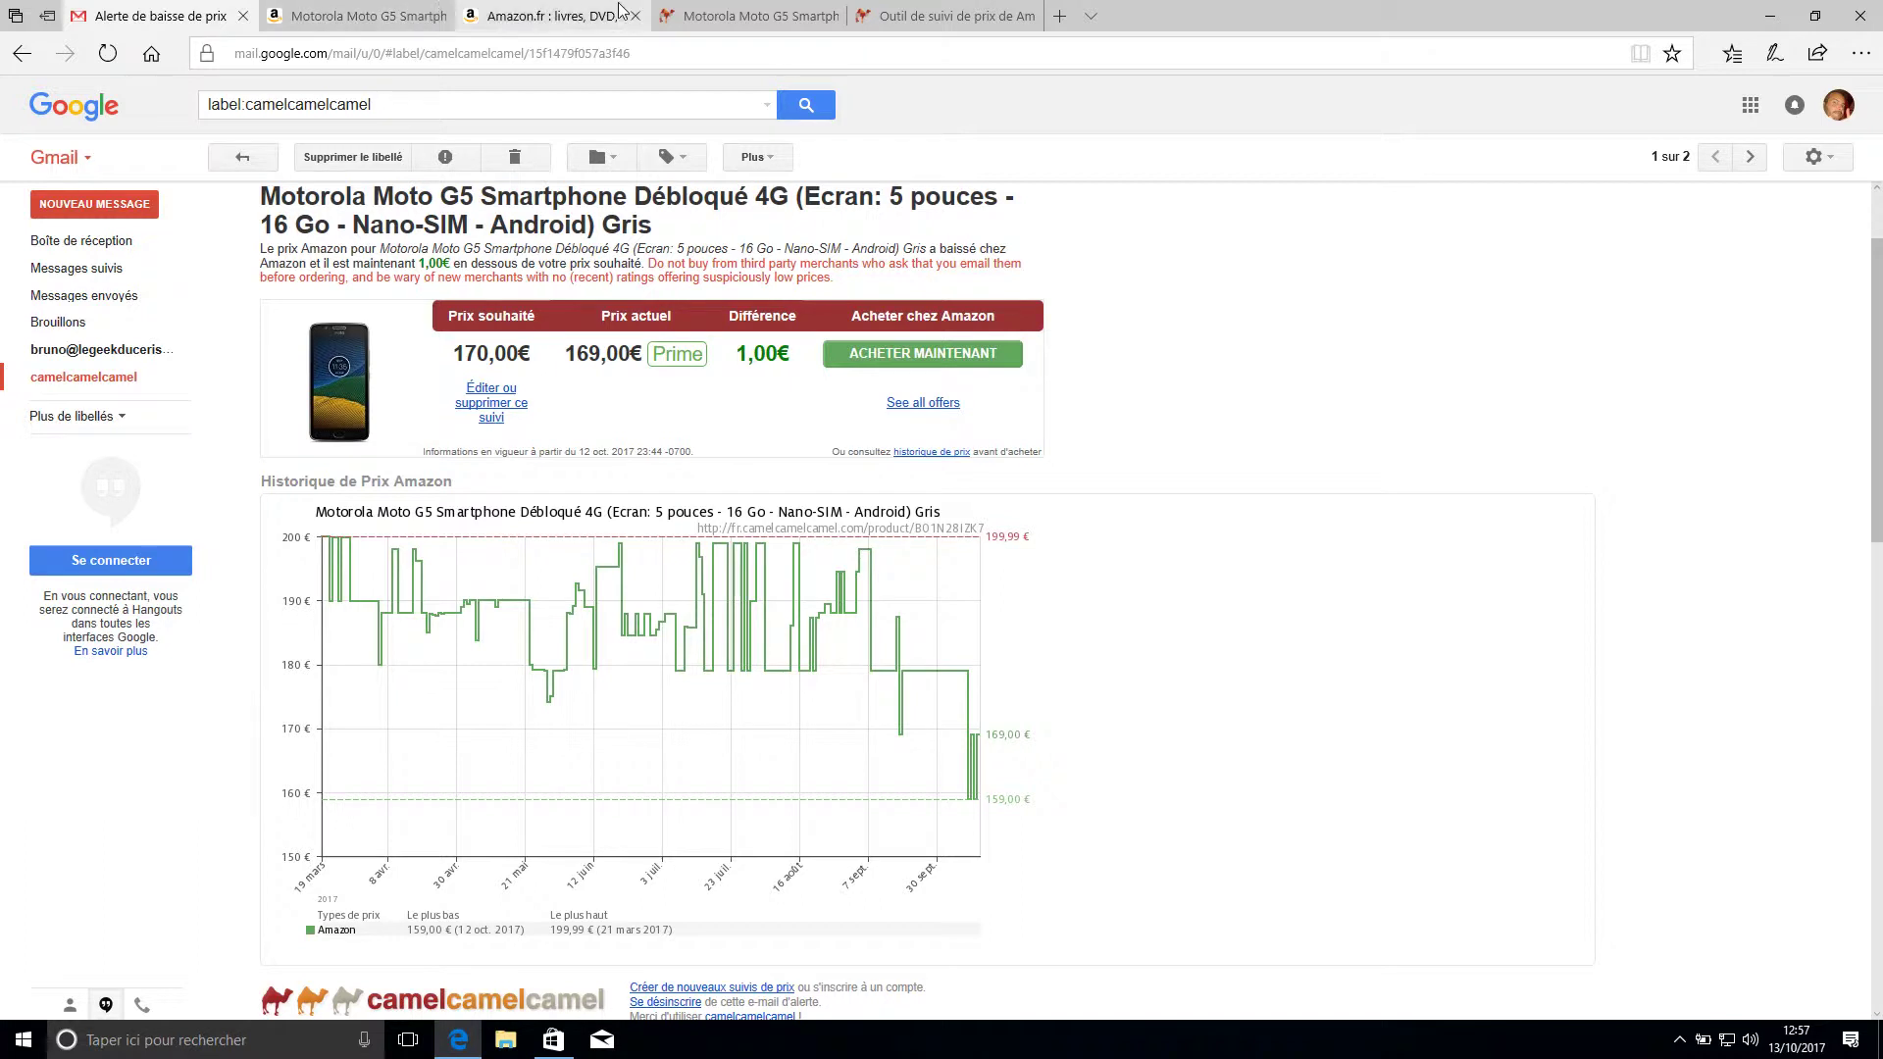
Switch to the camelcamelcamel home page, then check the other sellers' offers on the Moto G5's Amazon product page.
mouse_move(729, 22)
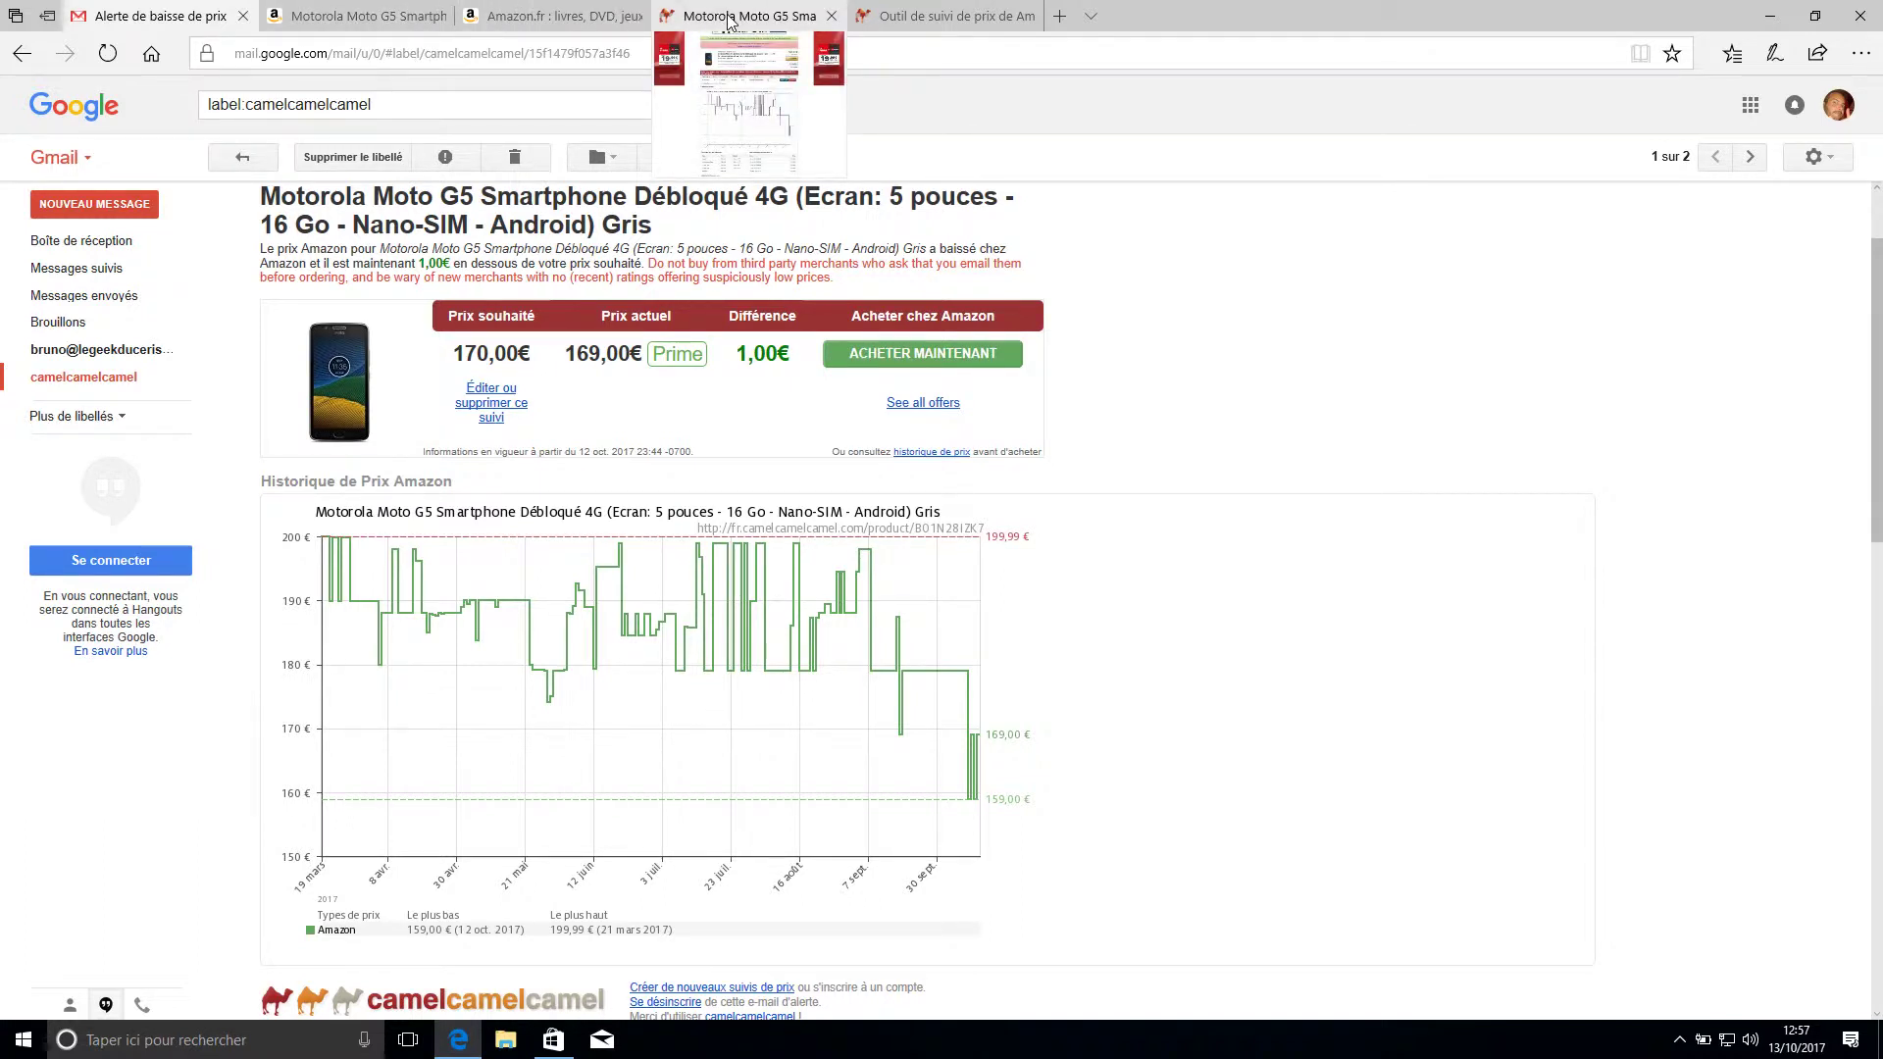
click(907, 18)
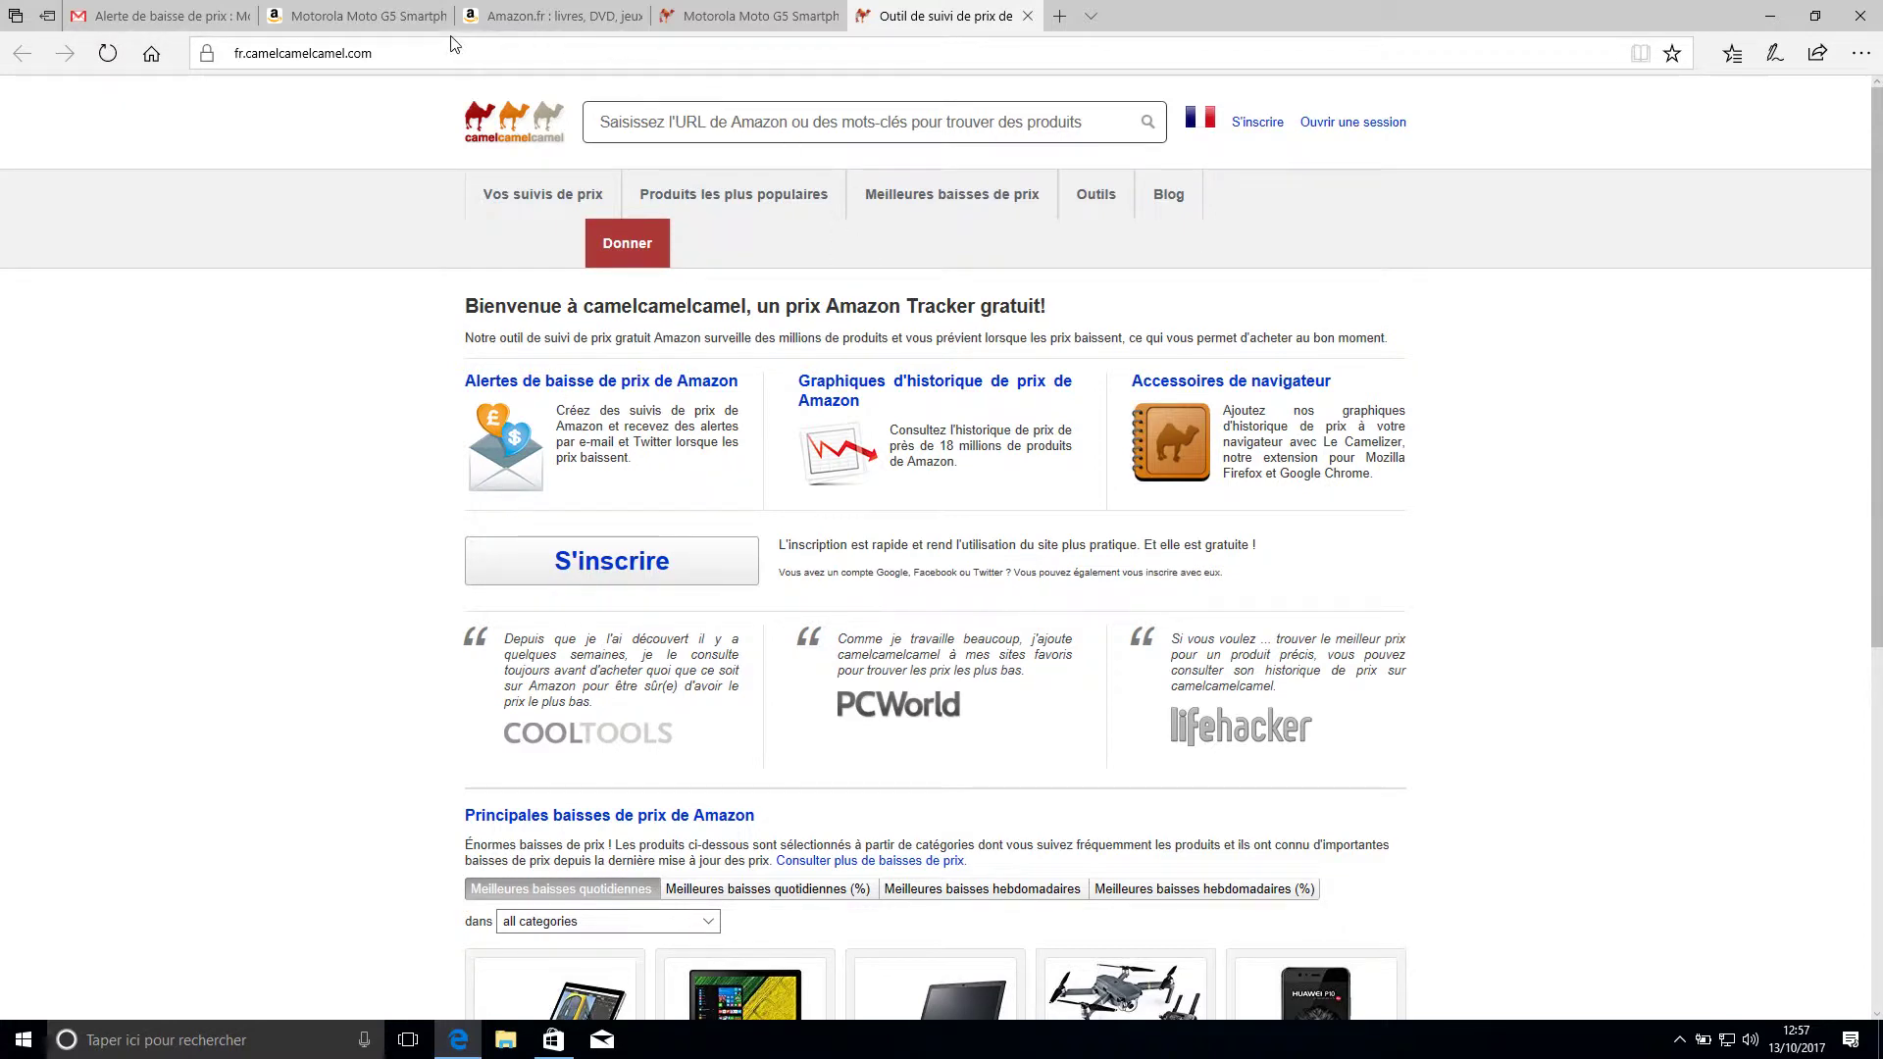
click(397, 16)
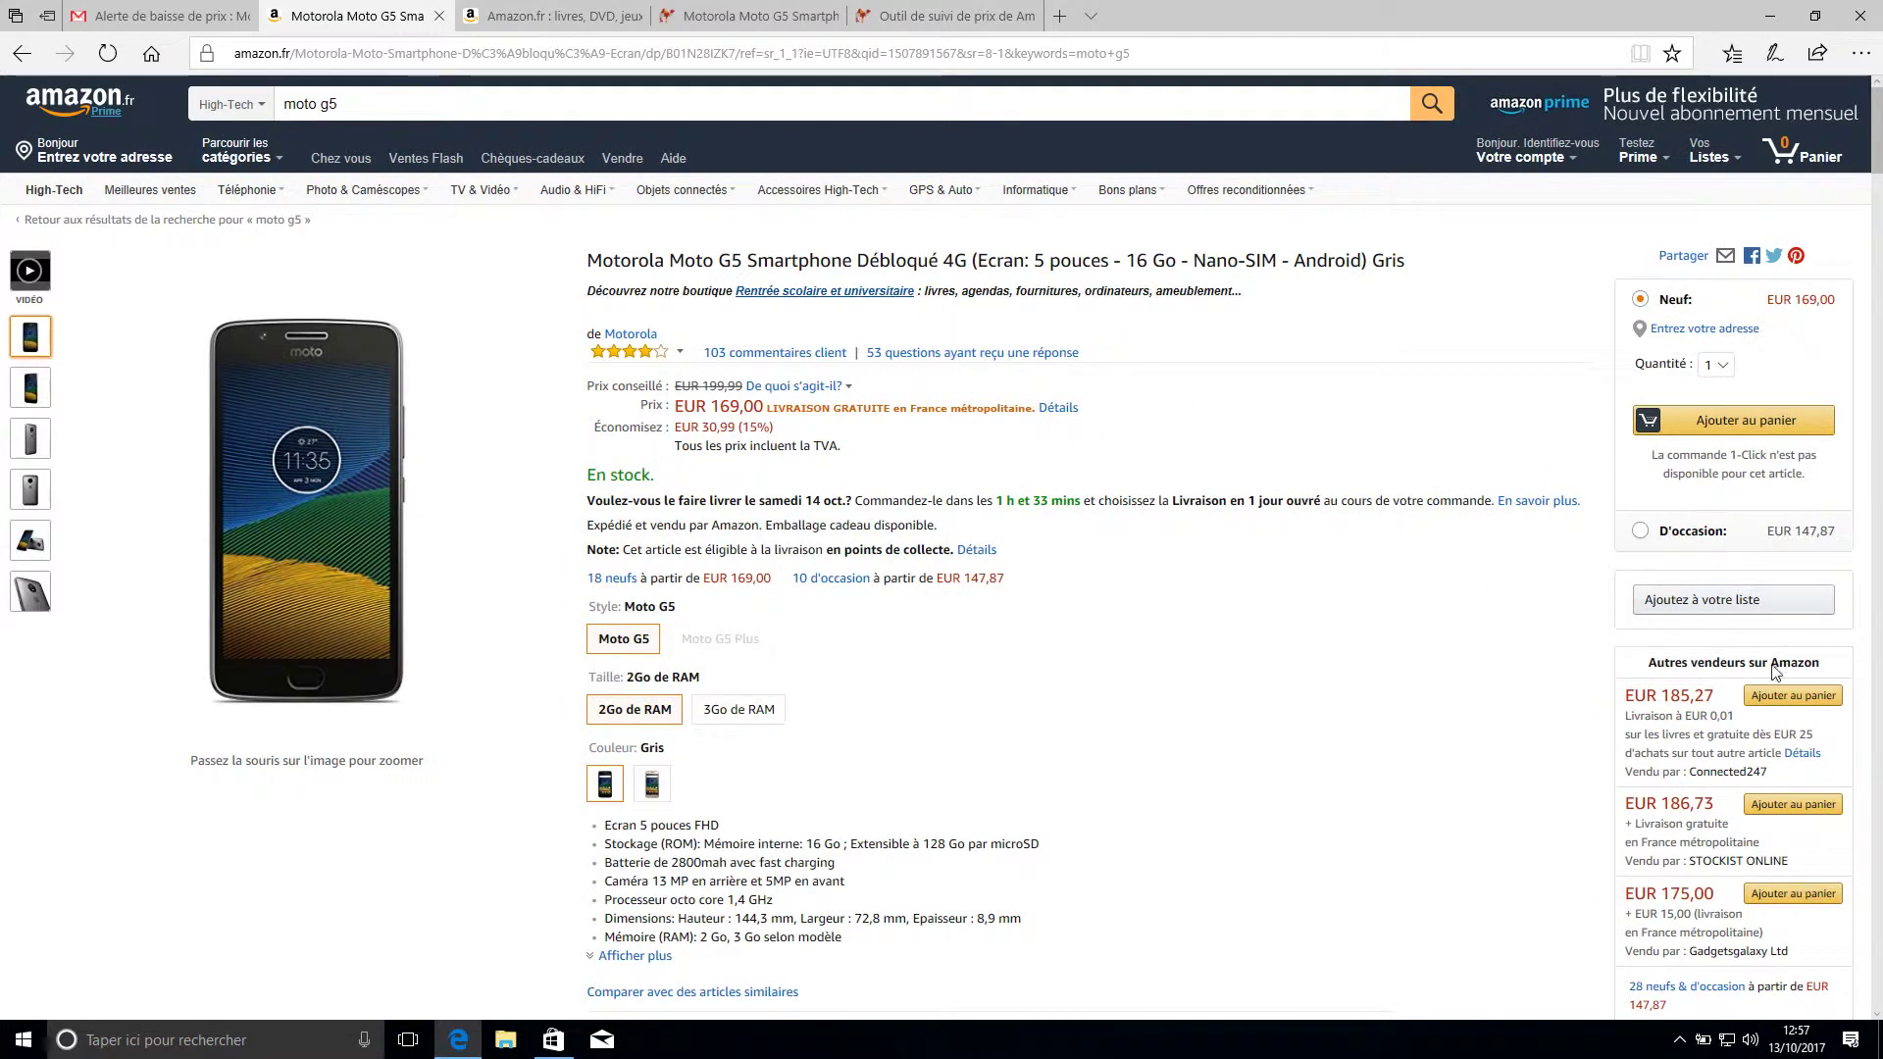
click(1716, 608)
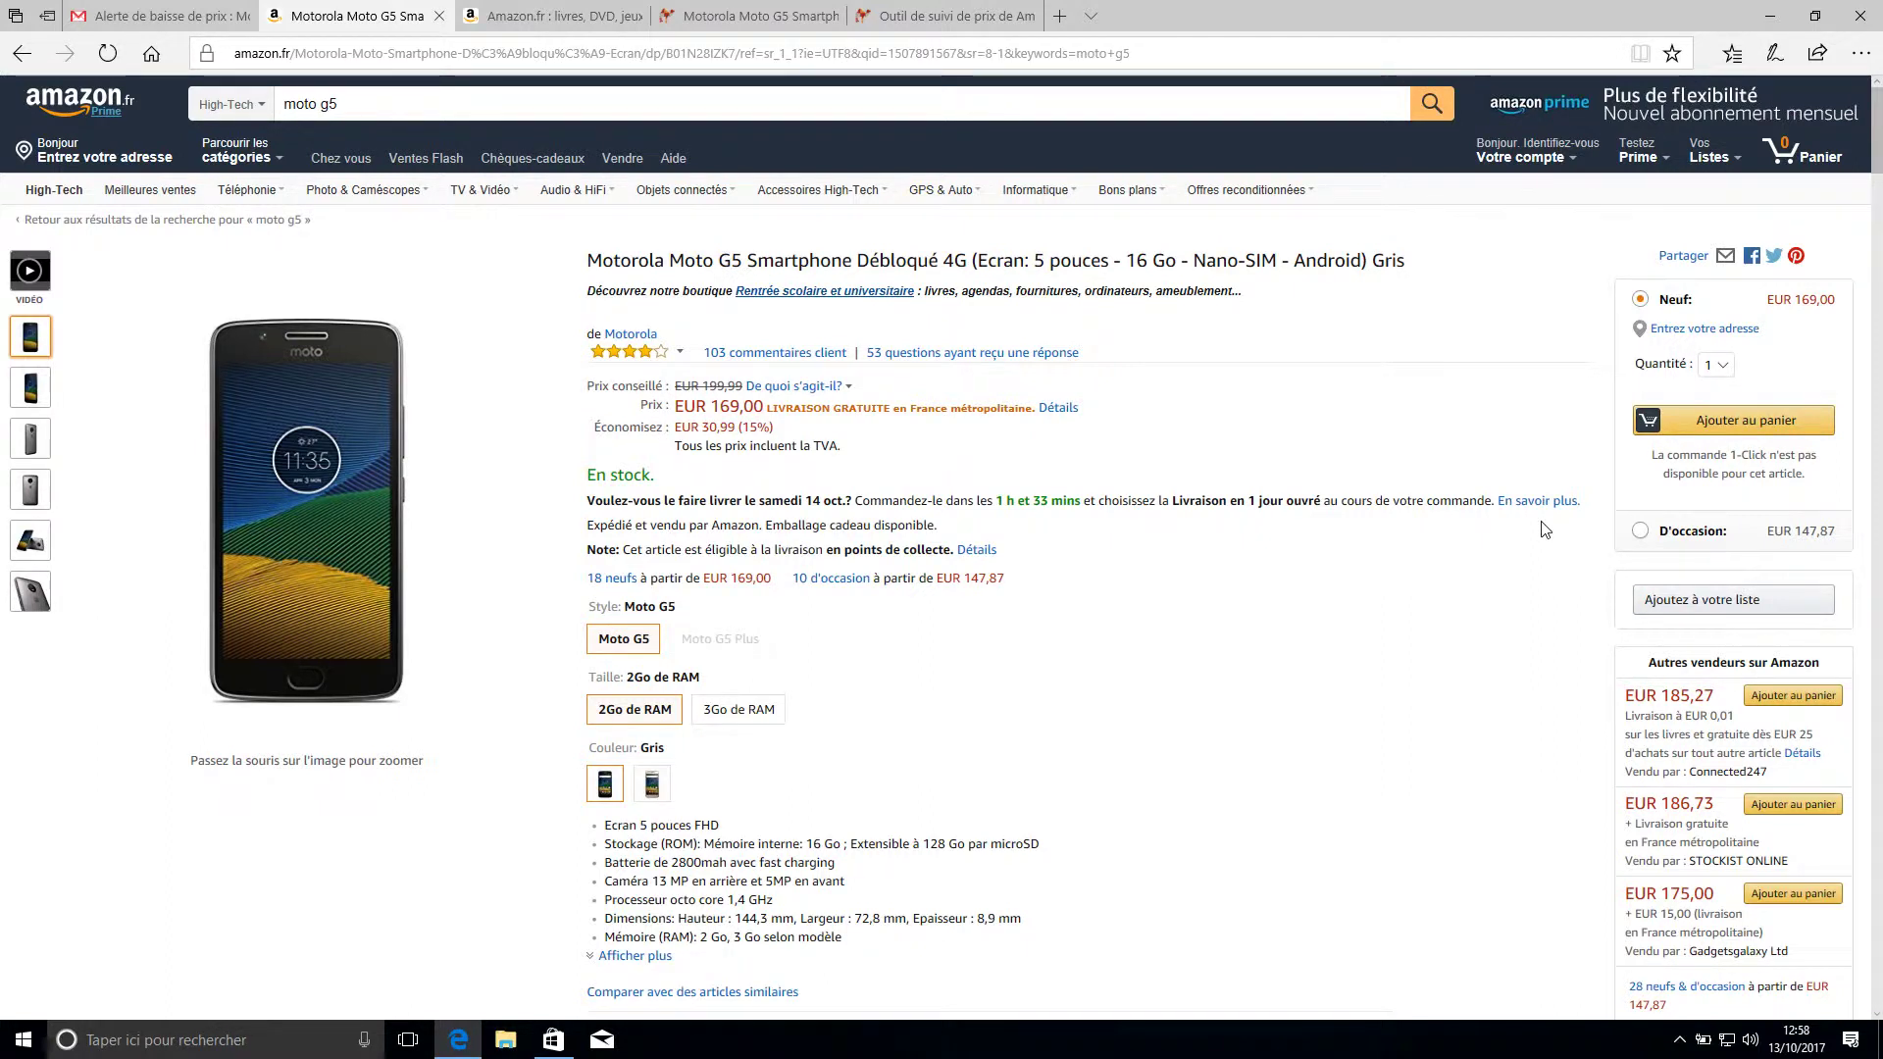
Return to the camelcamelcamel home page, then review the Moto G5's private price tracking page from its beginning.
click(937, 13)
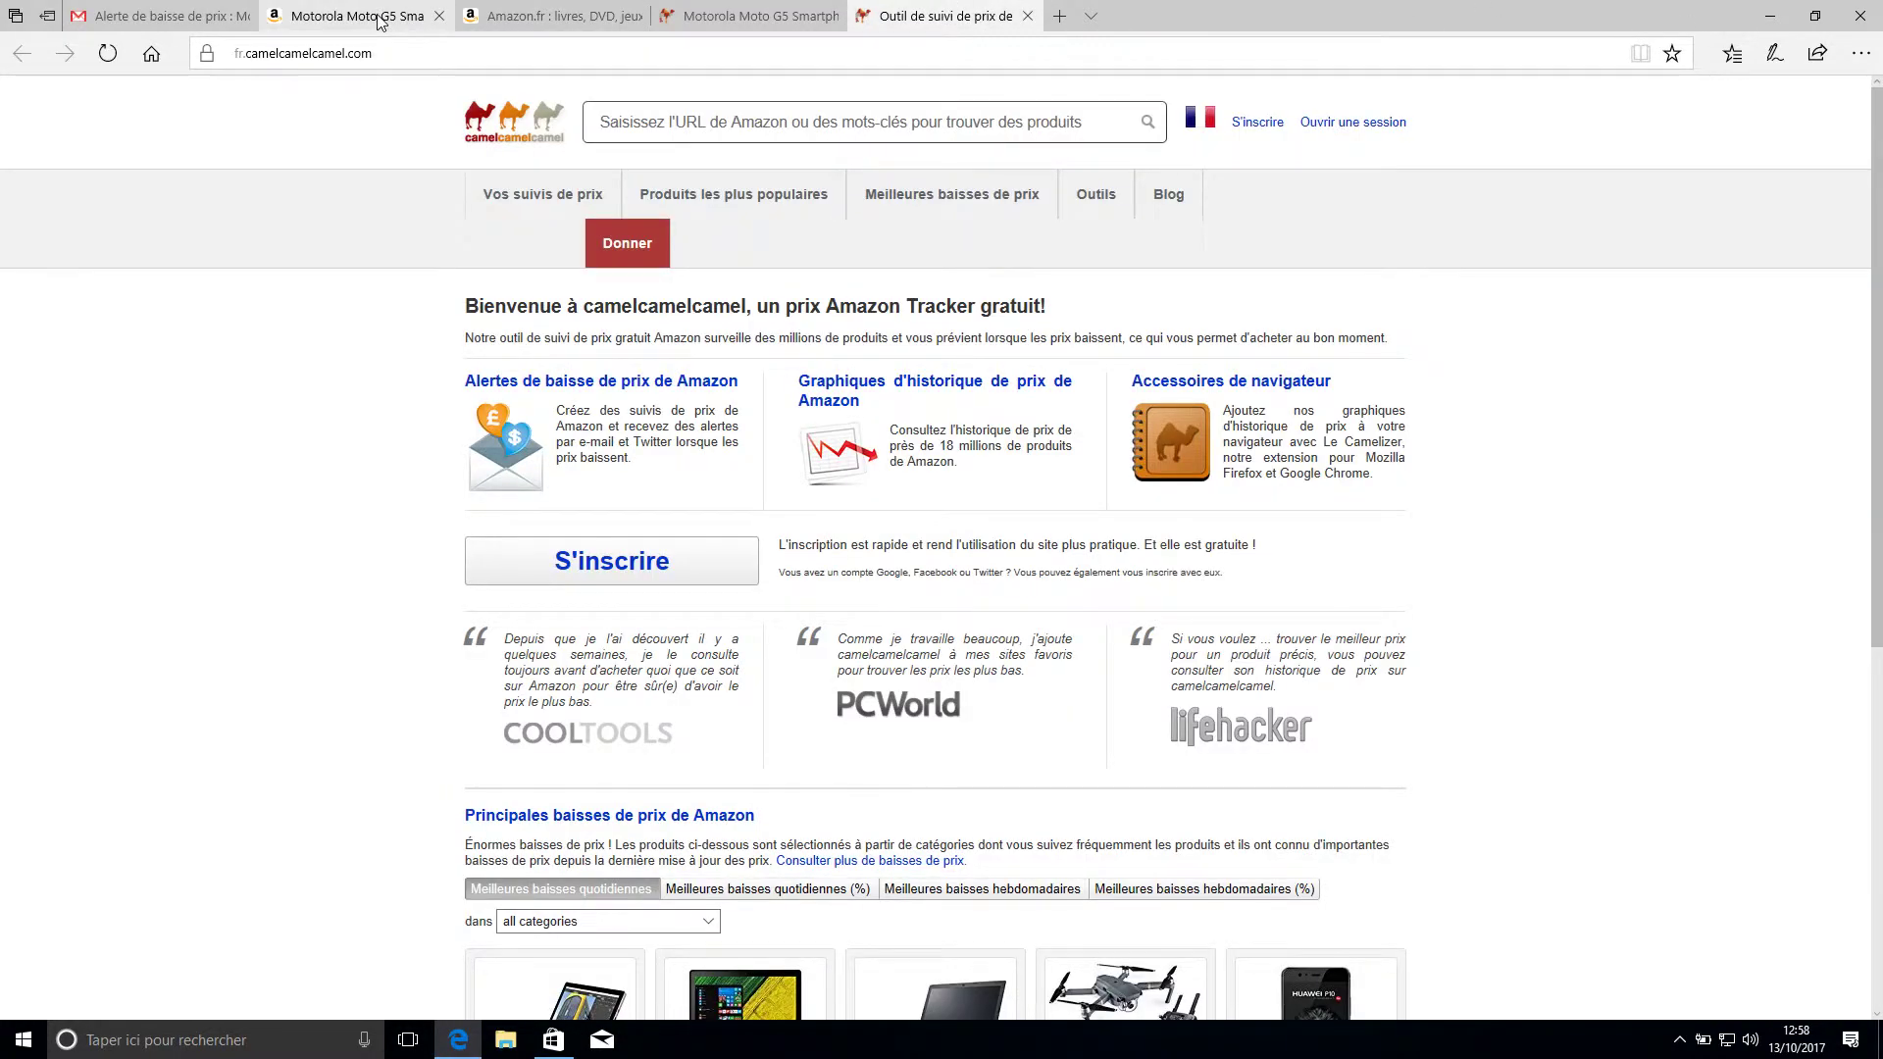
mouse_move(378, 20)
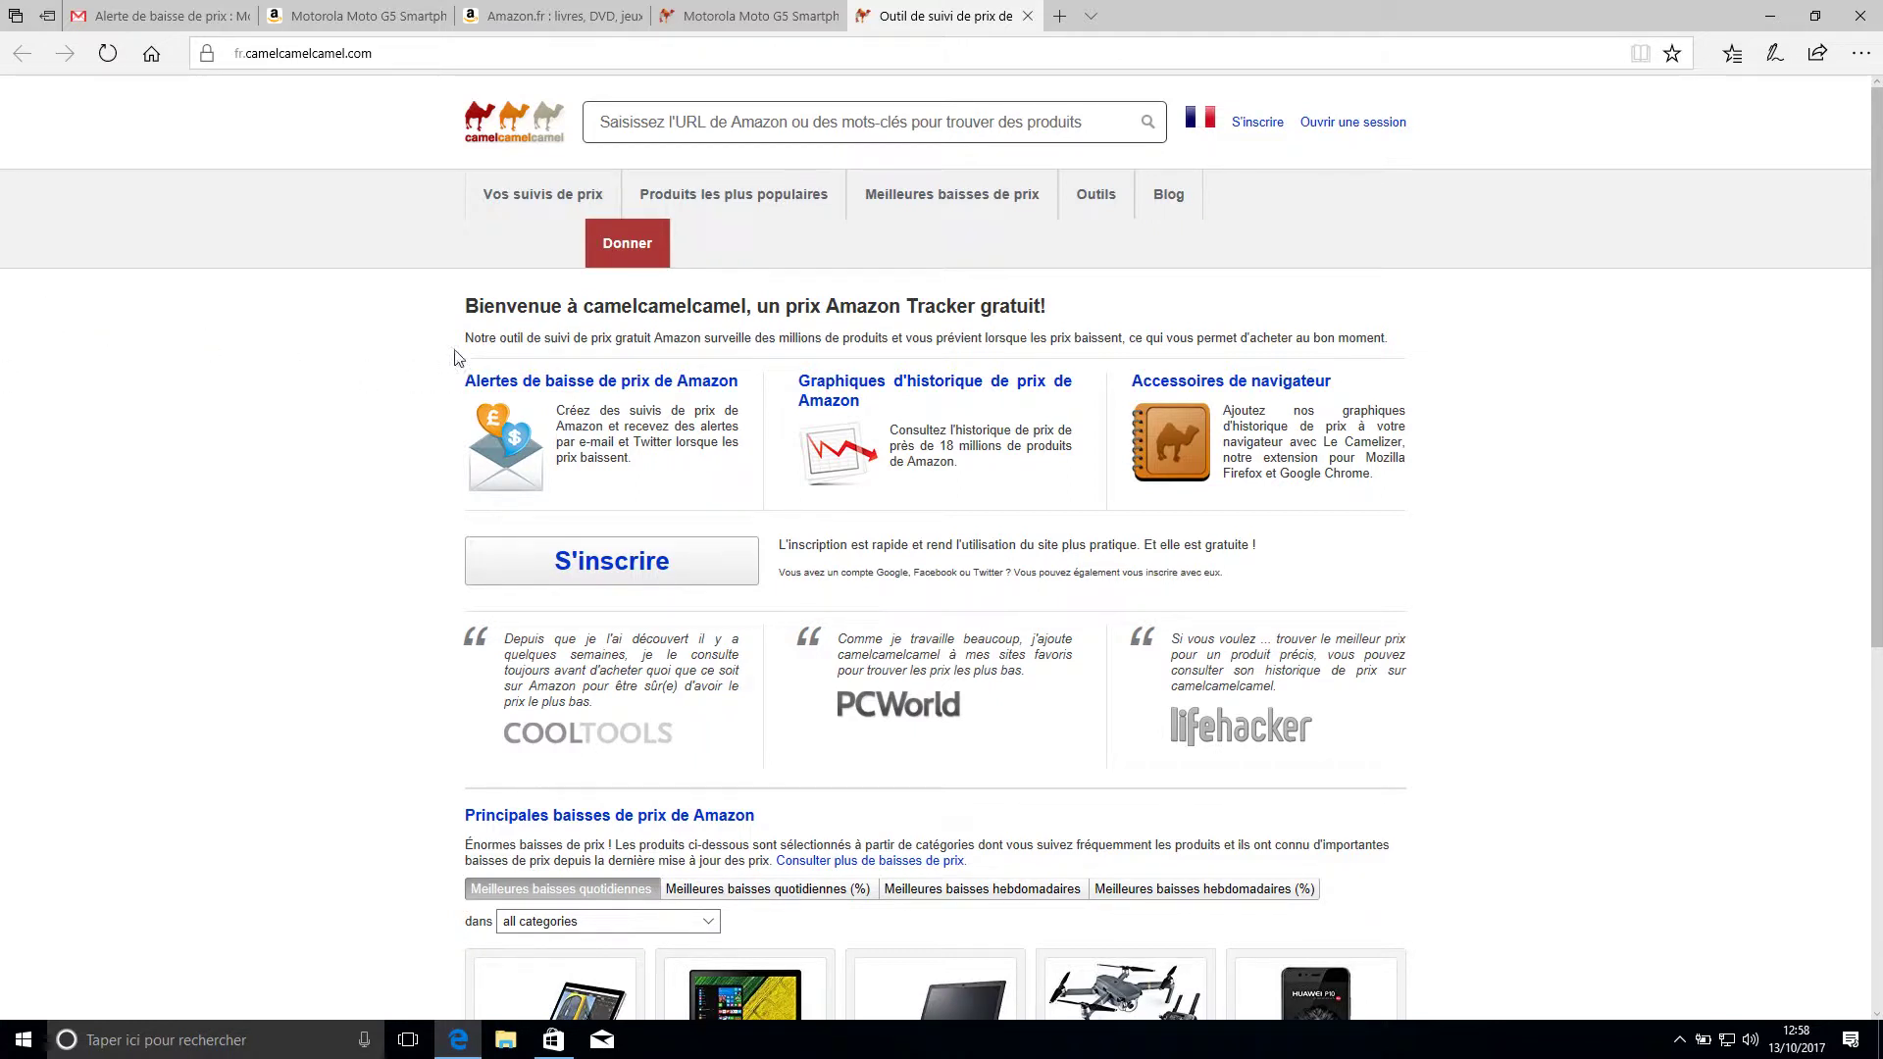
click(703, 16)
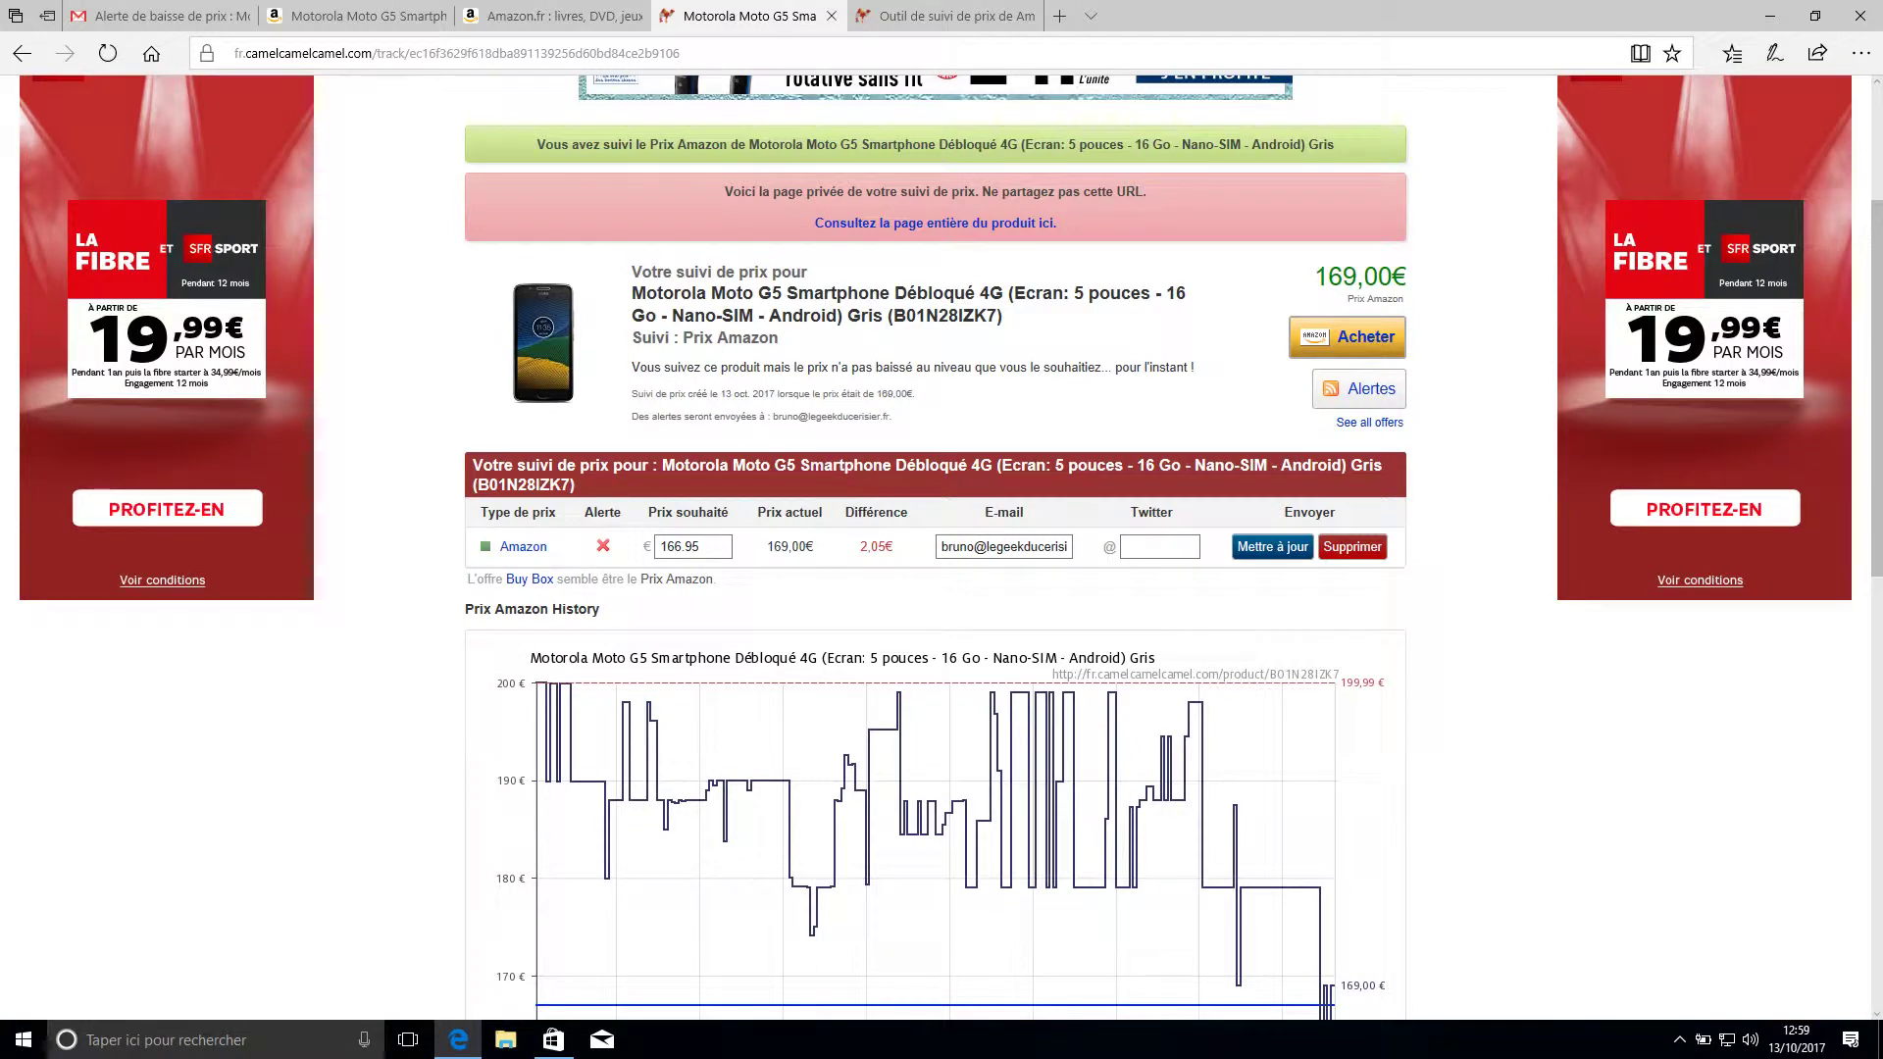
scroll(714, 135, up, 3)
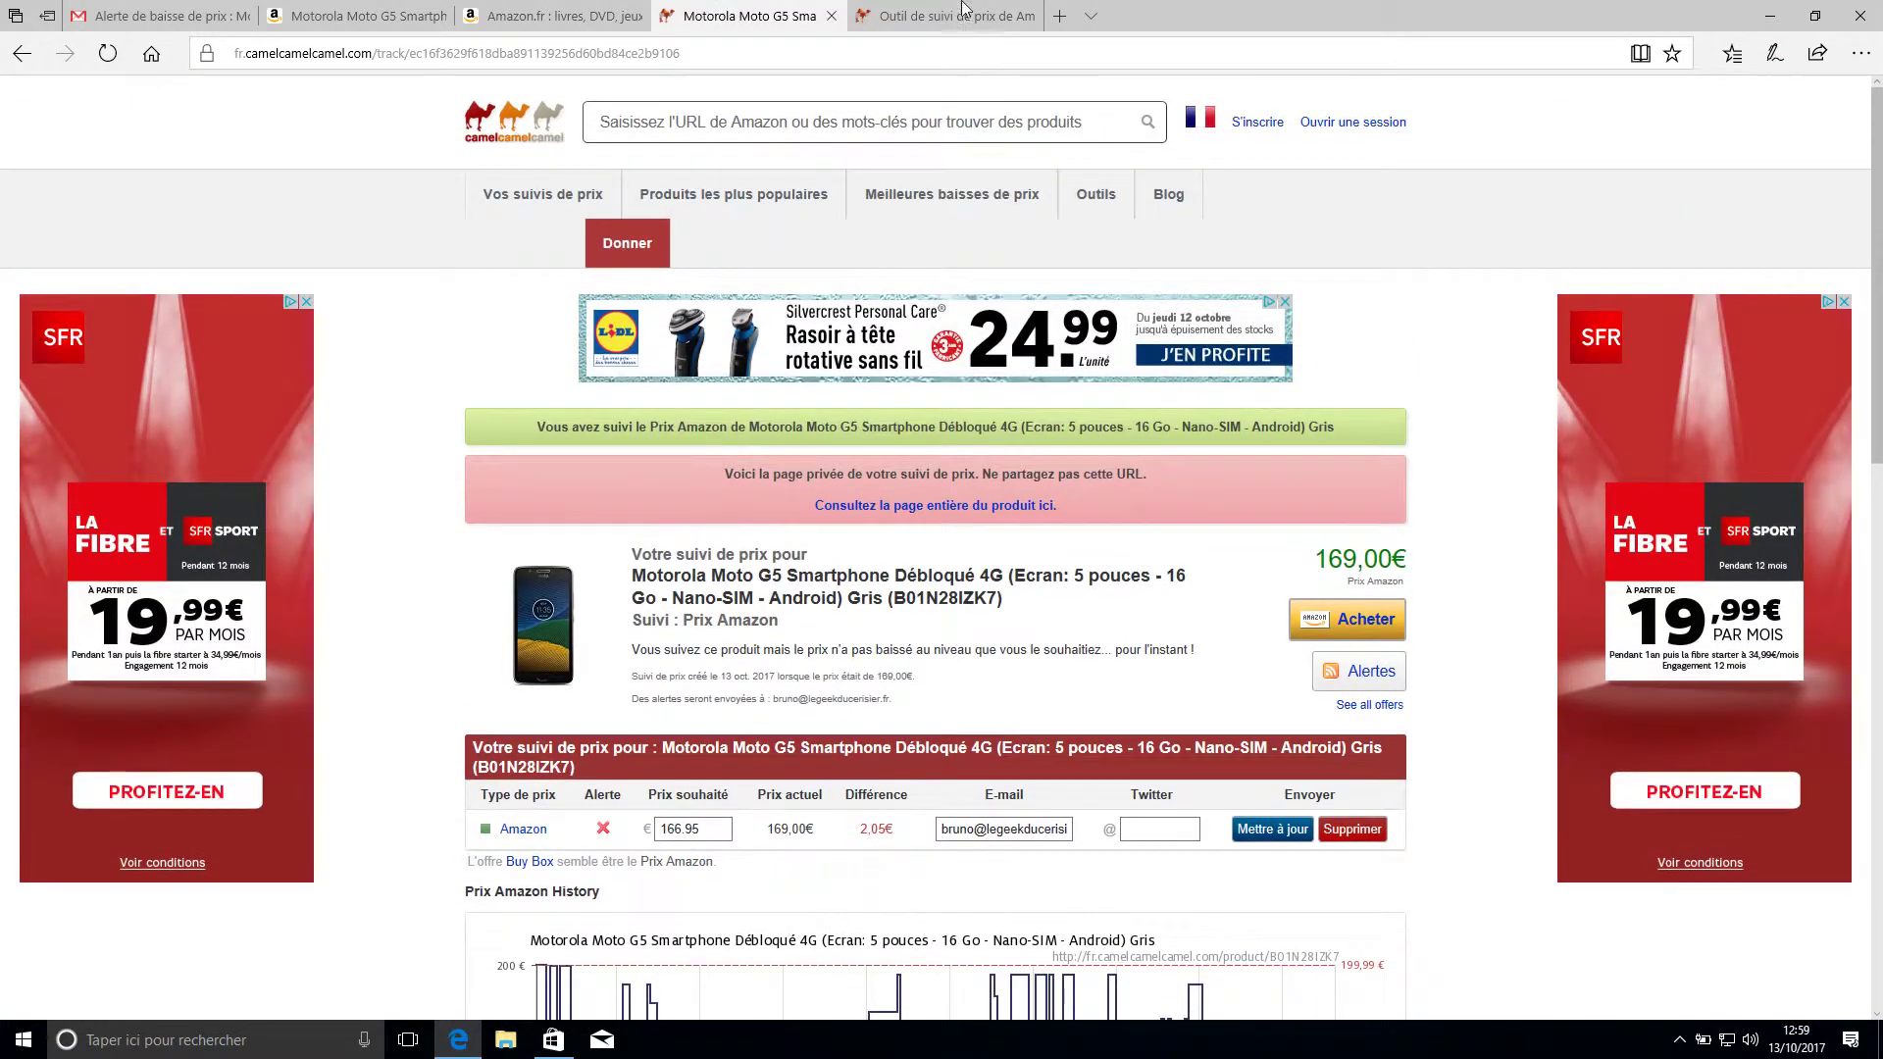
Open camelcamelcamel's Le Camelizer add-on page, glance at the Amazon product page, and review the add-on's supported browsers.
click(912, 21)
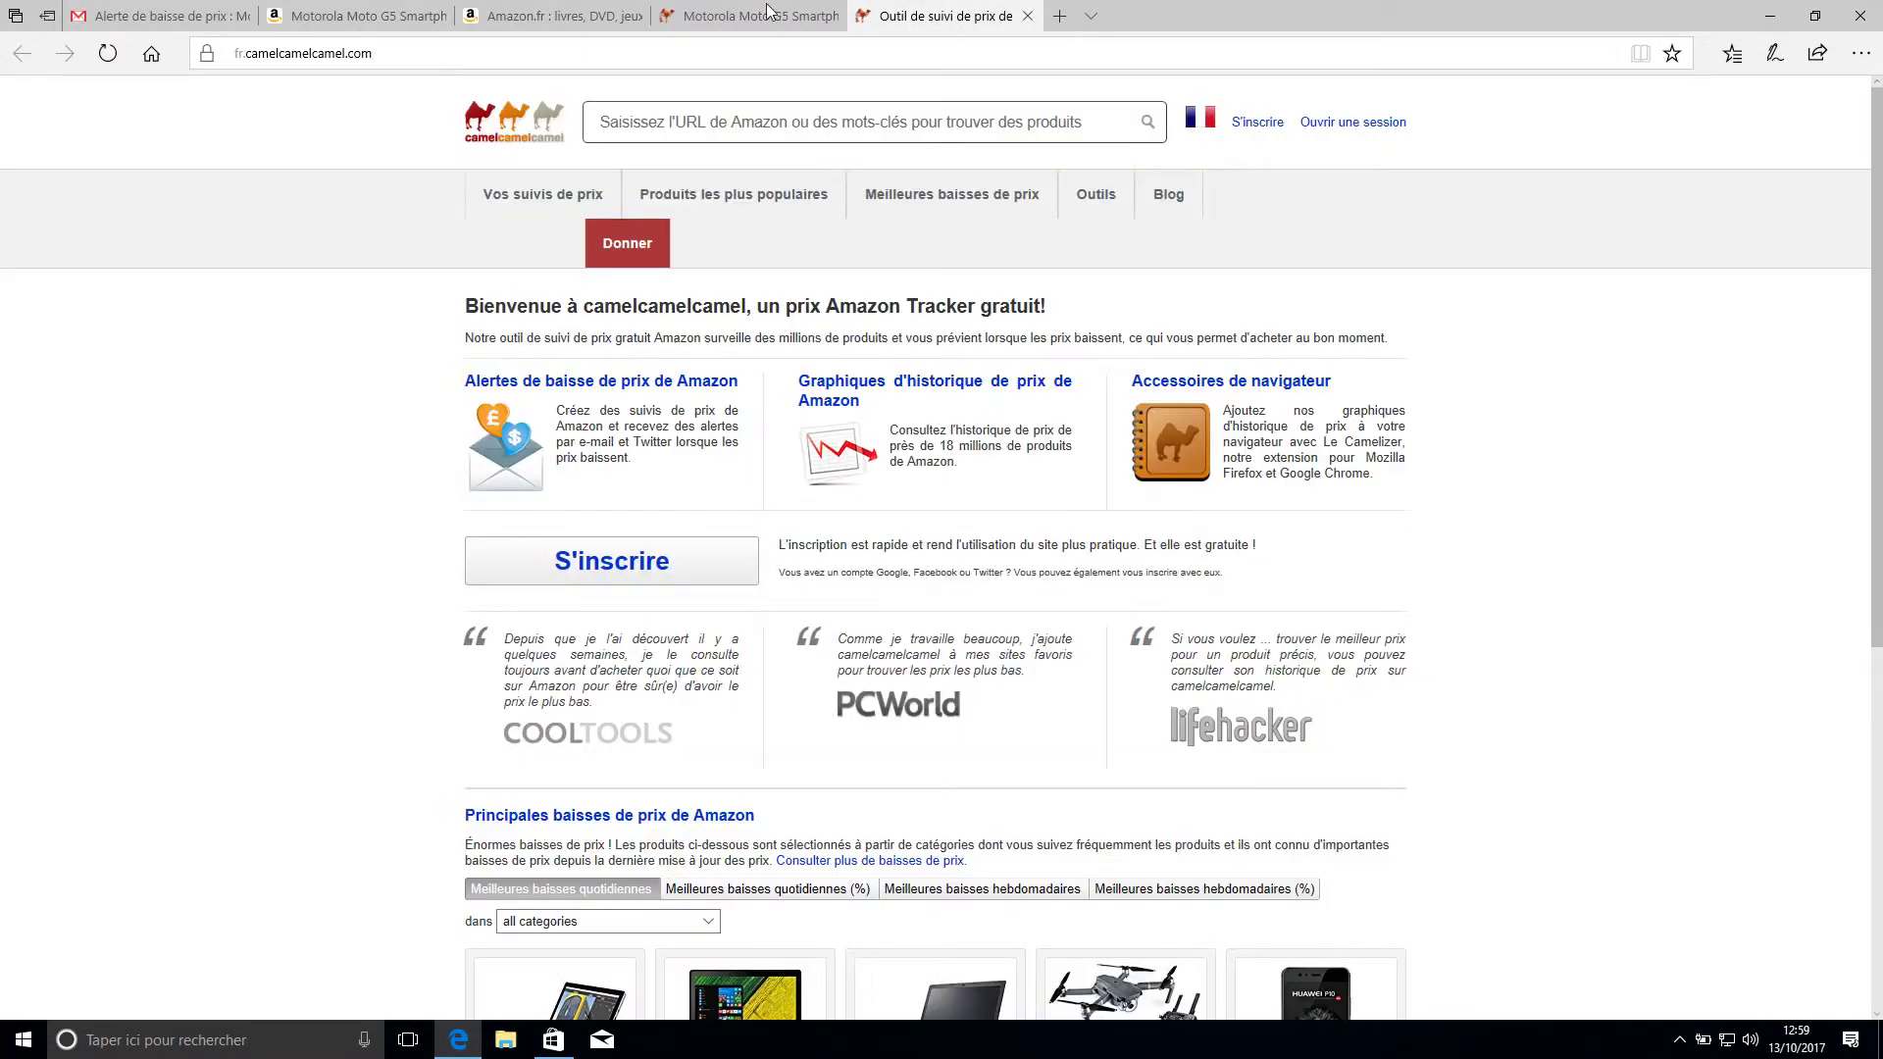
click(1269, 393)
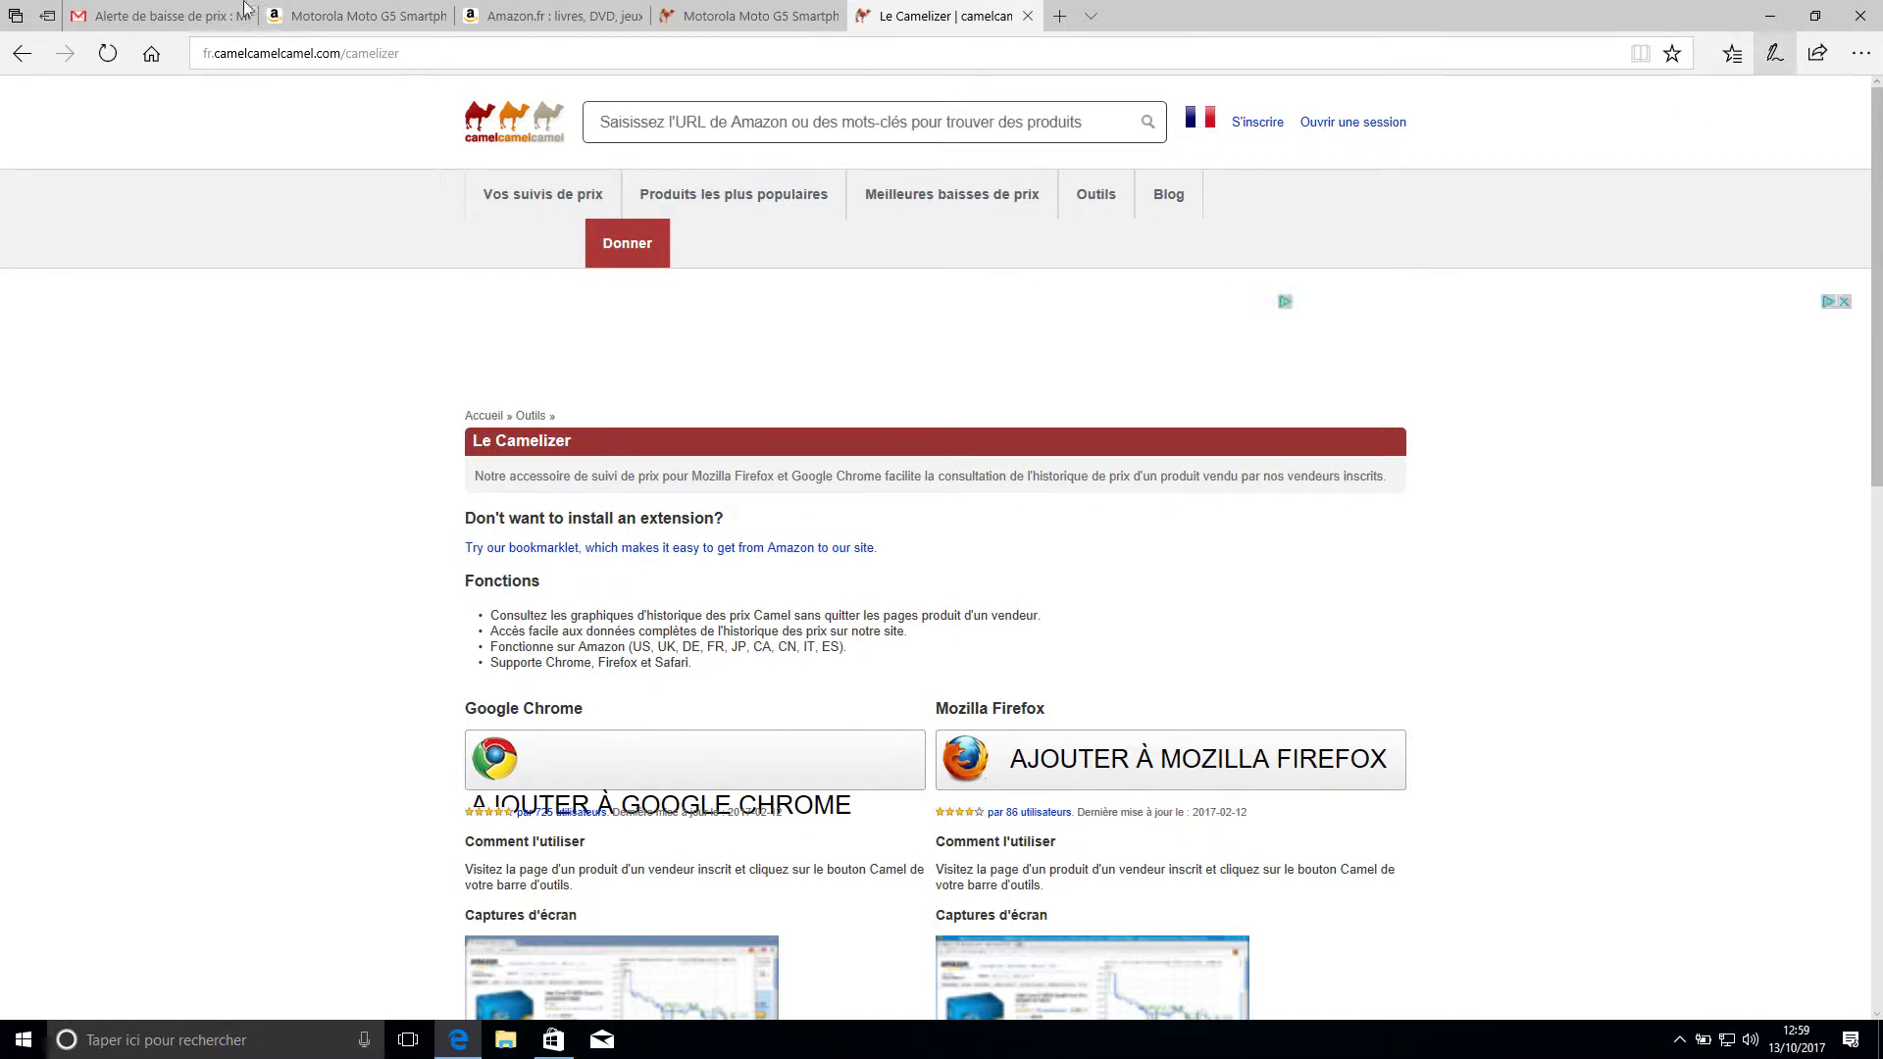
click(335, 18)
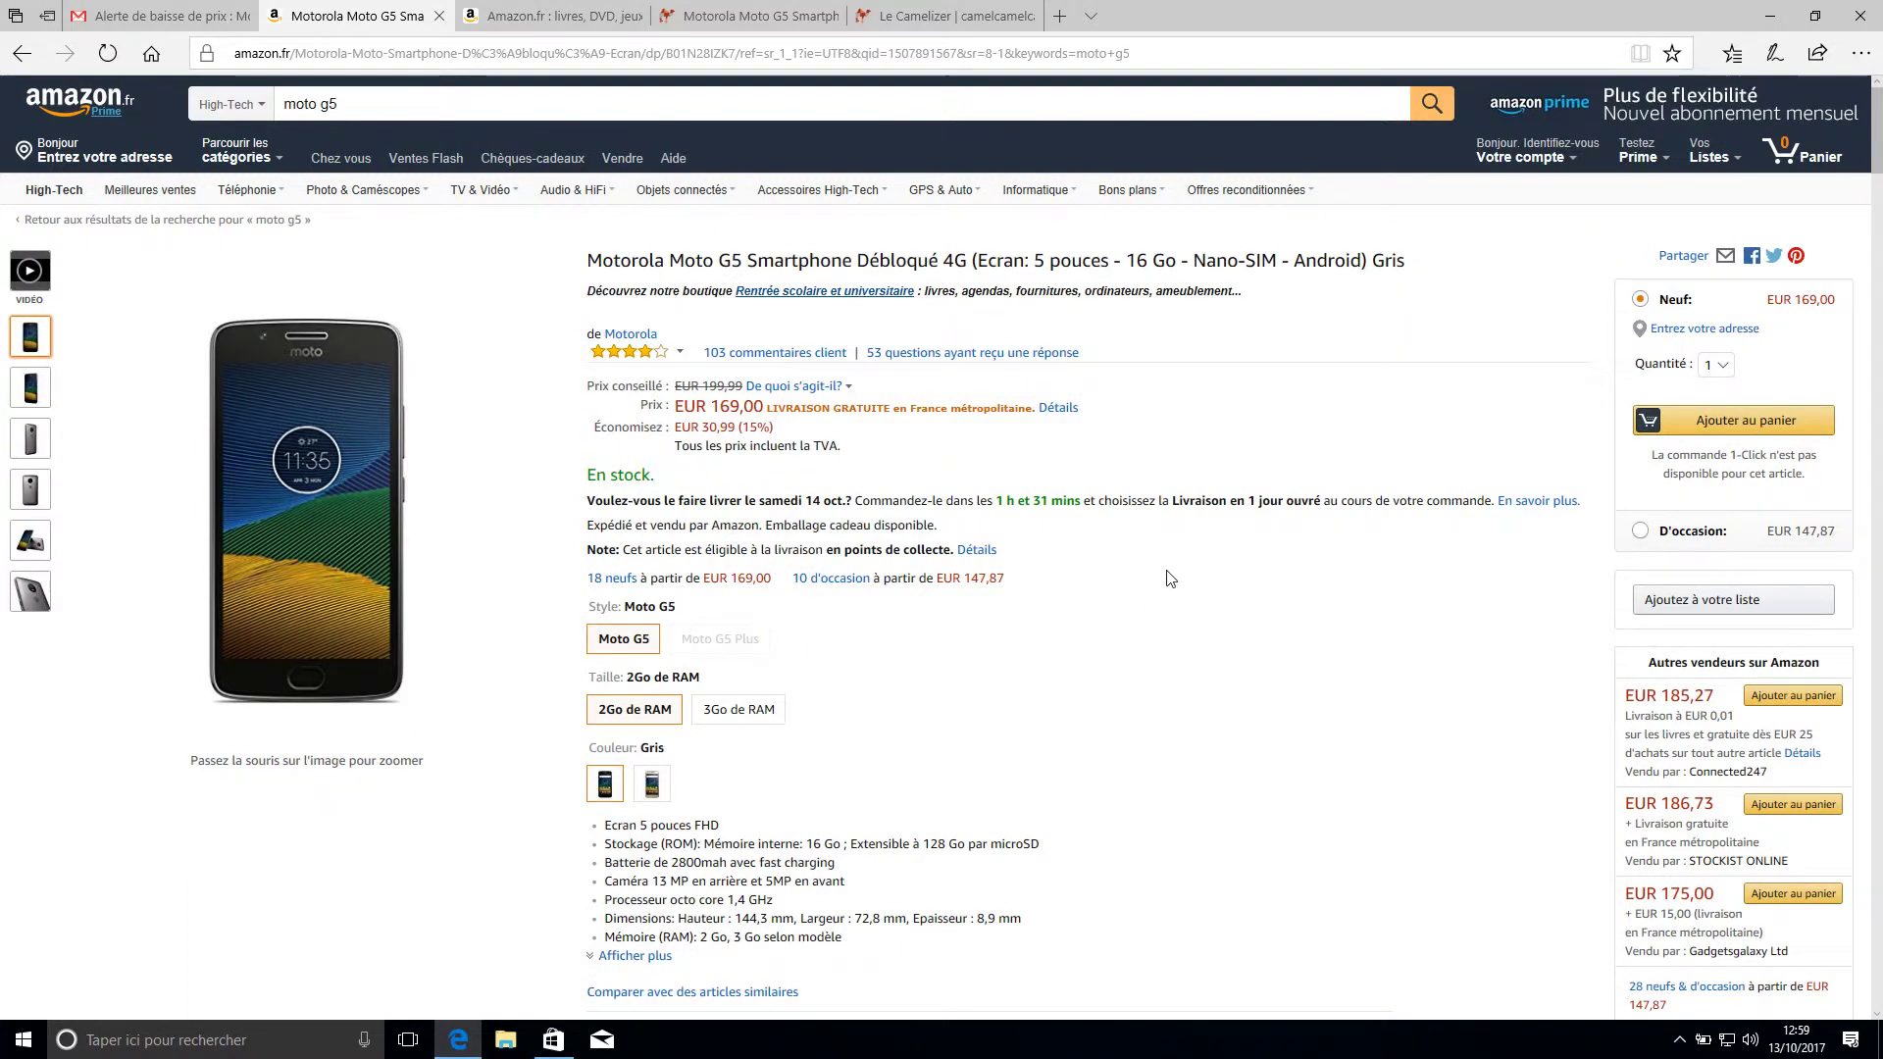
click(910, 17)
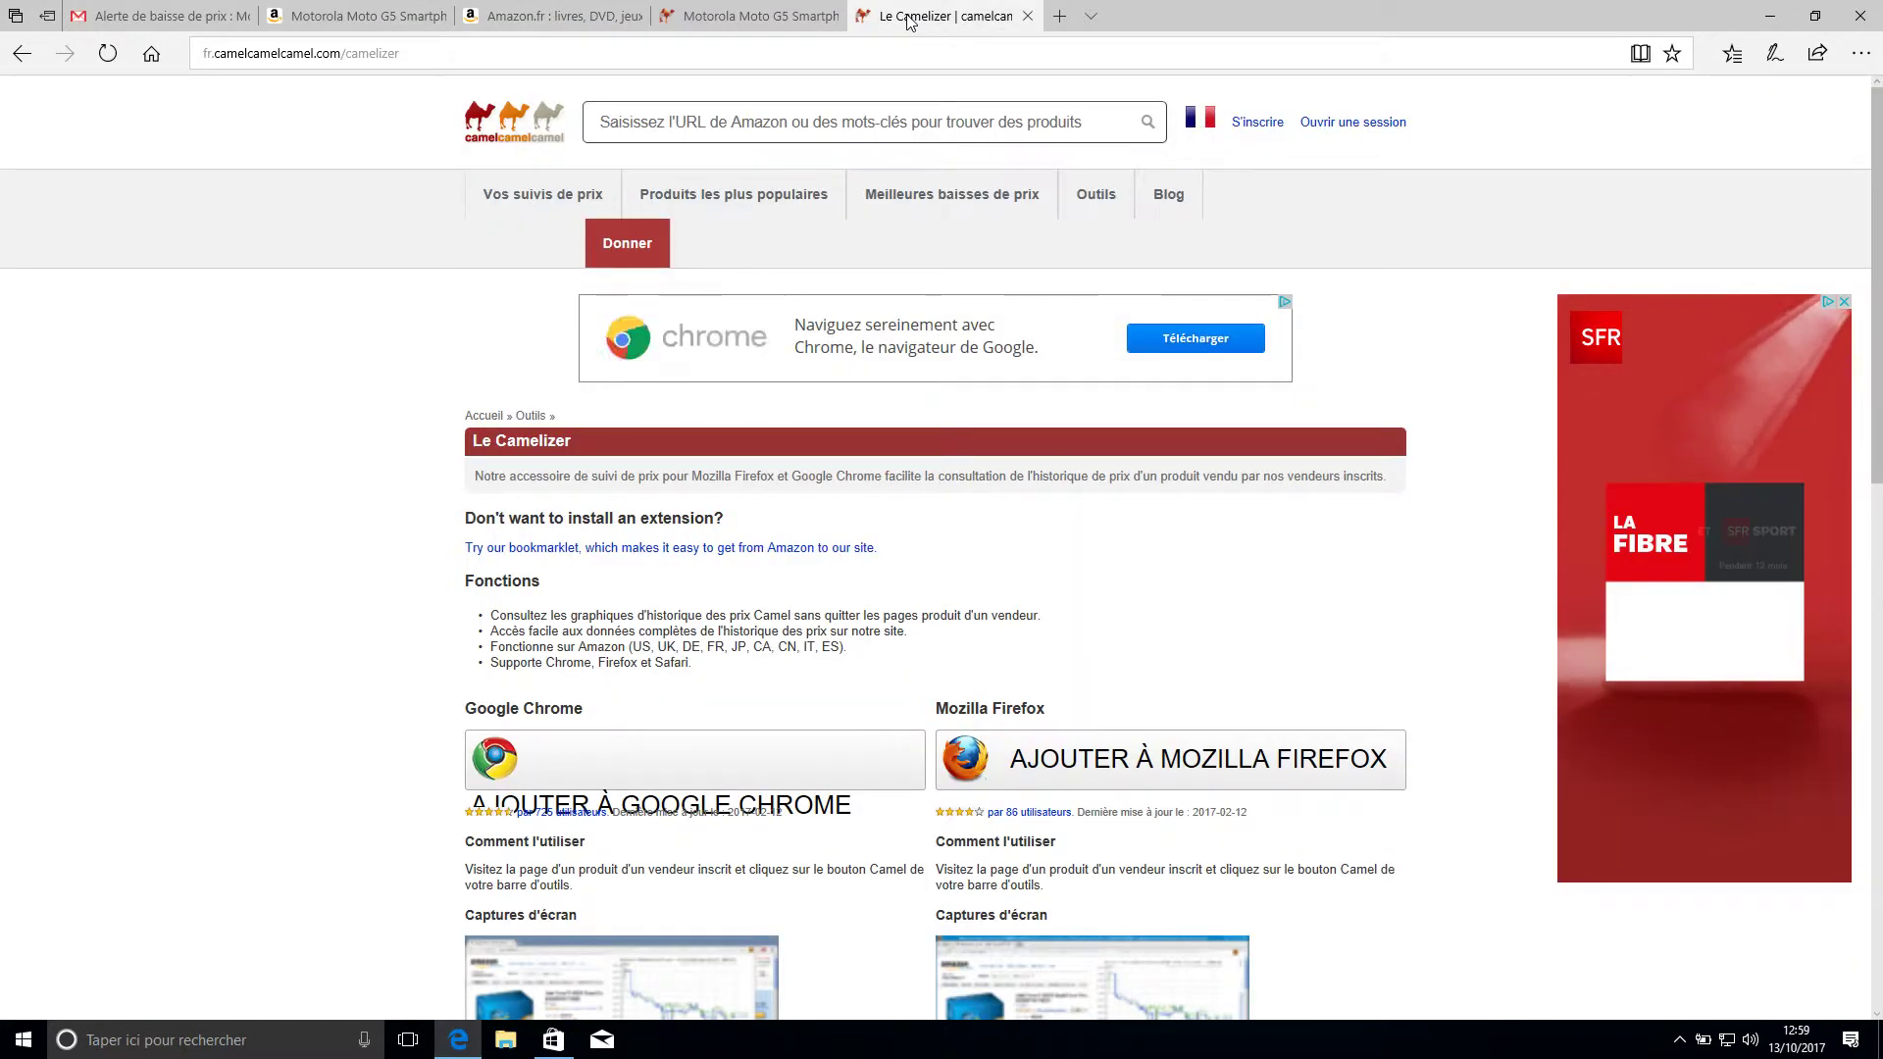
scroll(534, 649, down, 3)
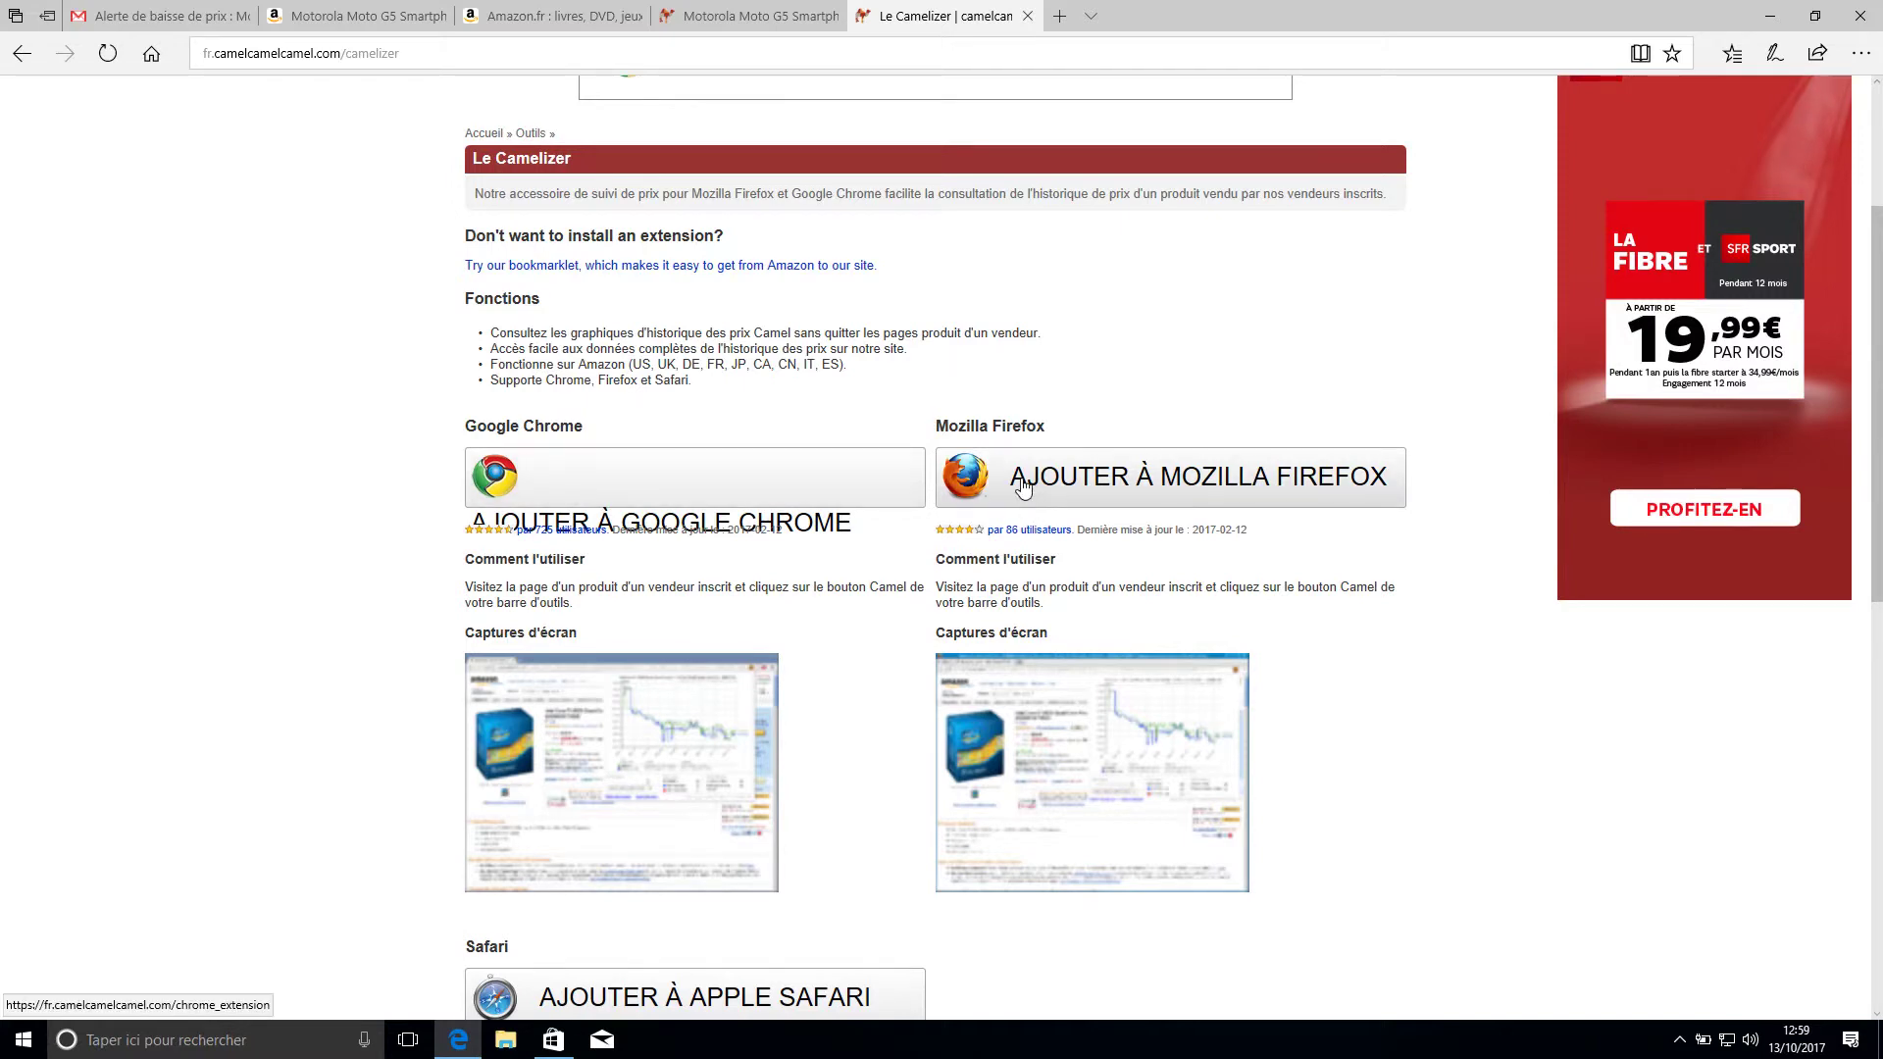
scroll(832, 726, down, 1)
scroll(832, 726, down, 2)
scroll(588, 442, up, 4)
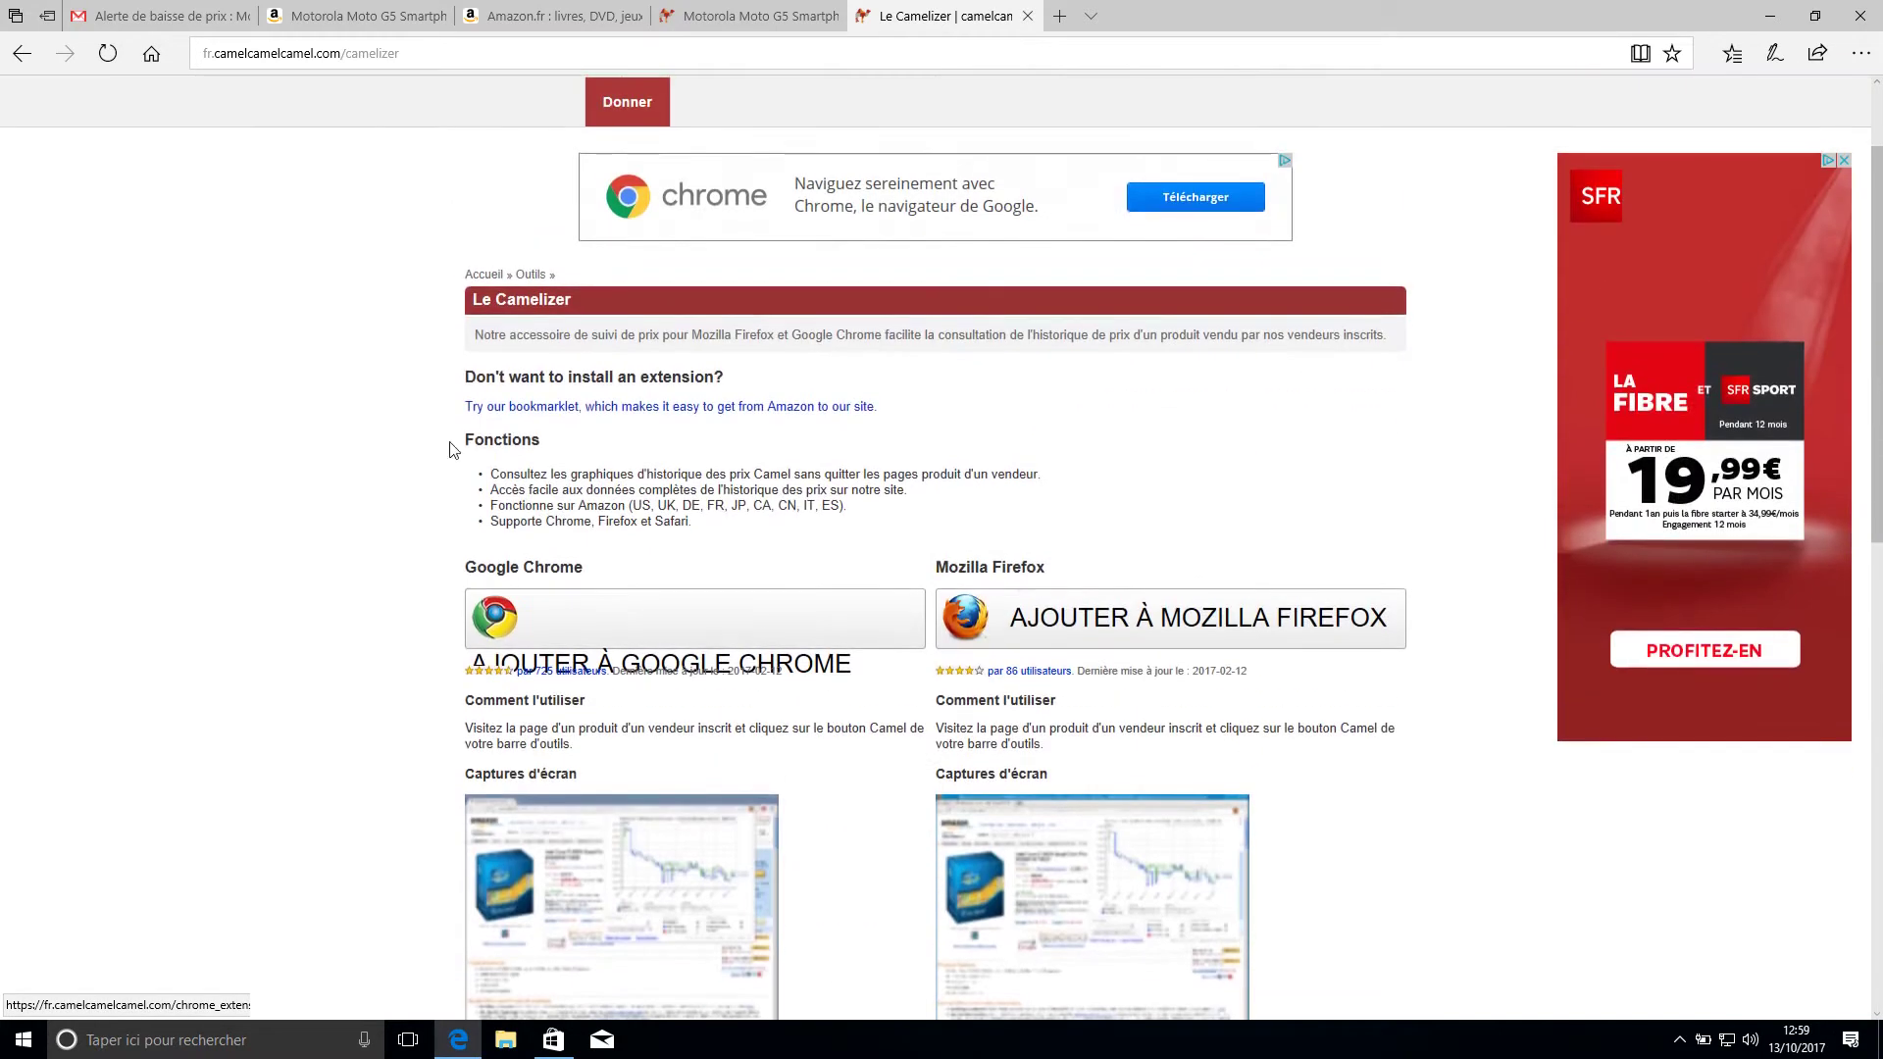
Open the Camelet bookmarklet page, read its instructions, and compare them with the Moto G5 product page on Amazon.
click(544, 410)
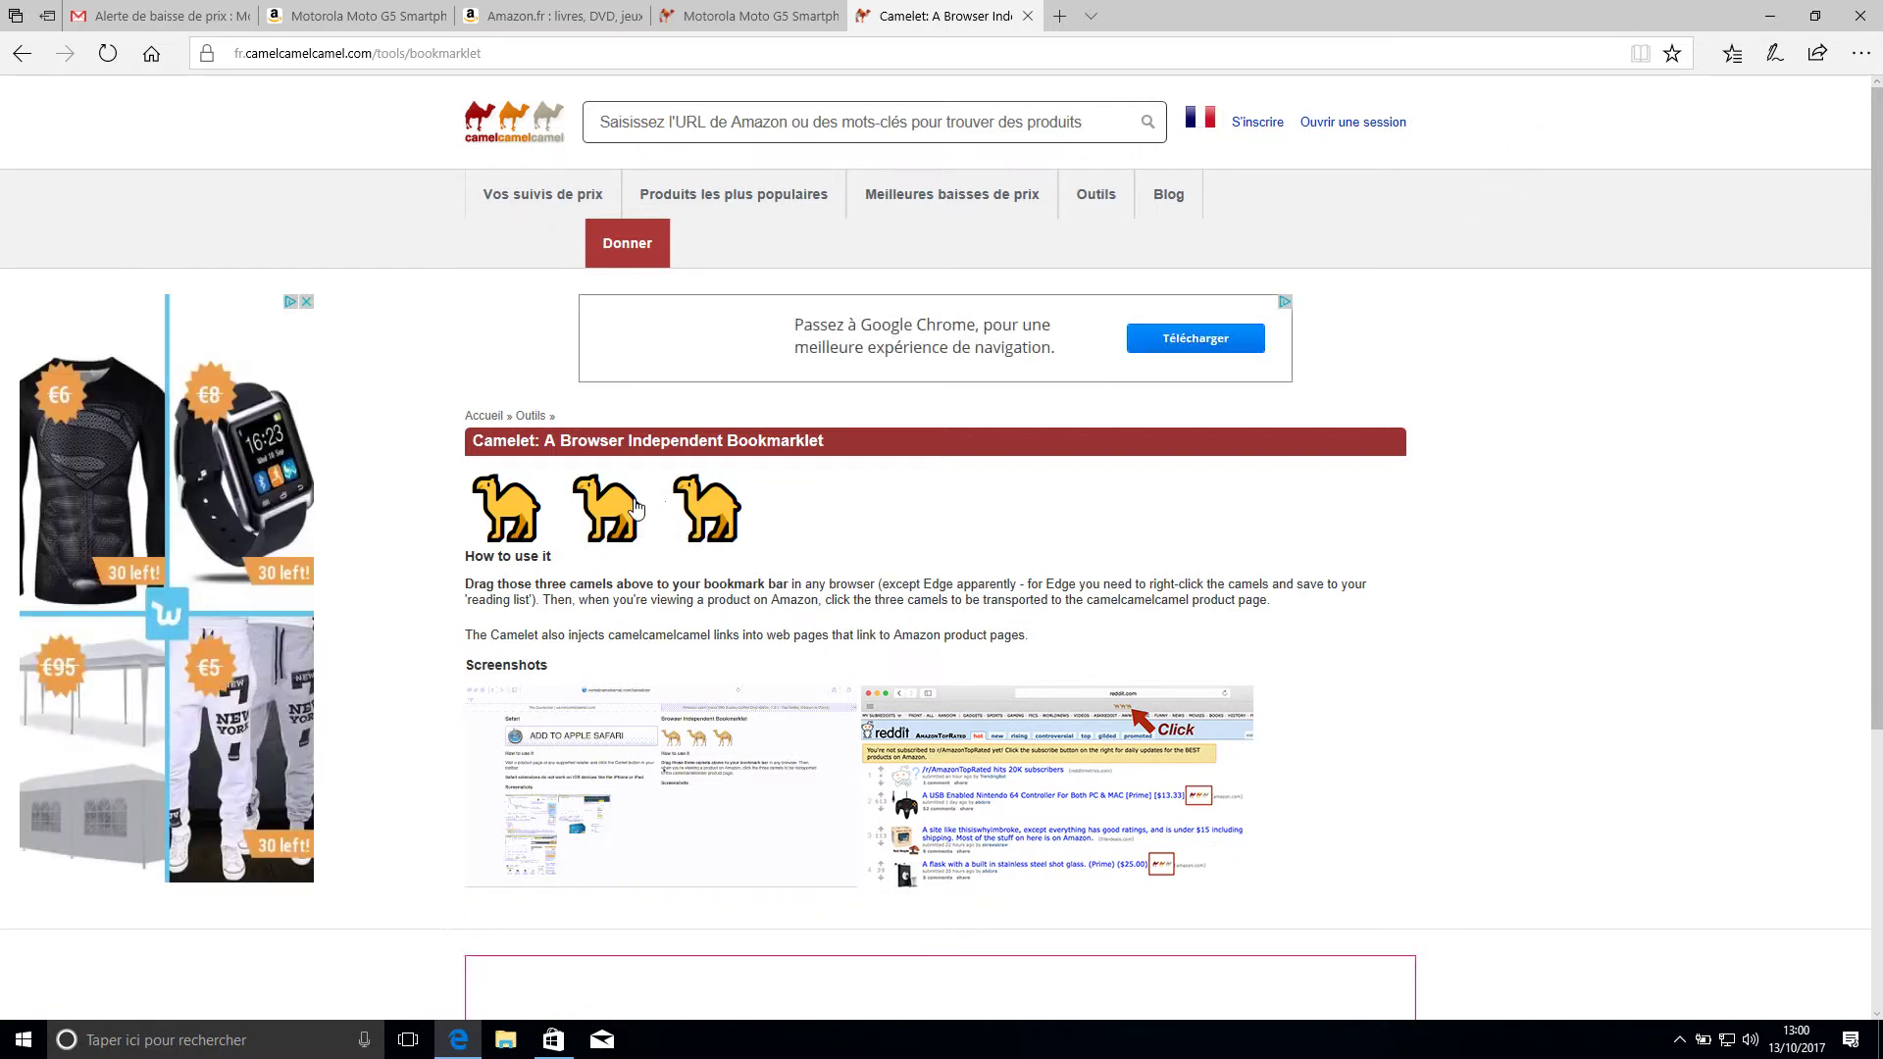
click(342, 19)
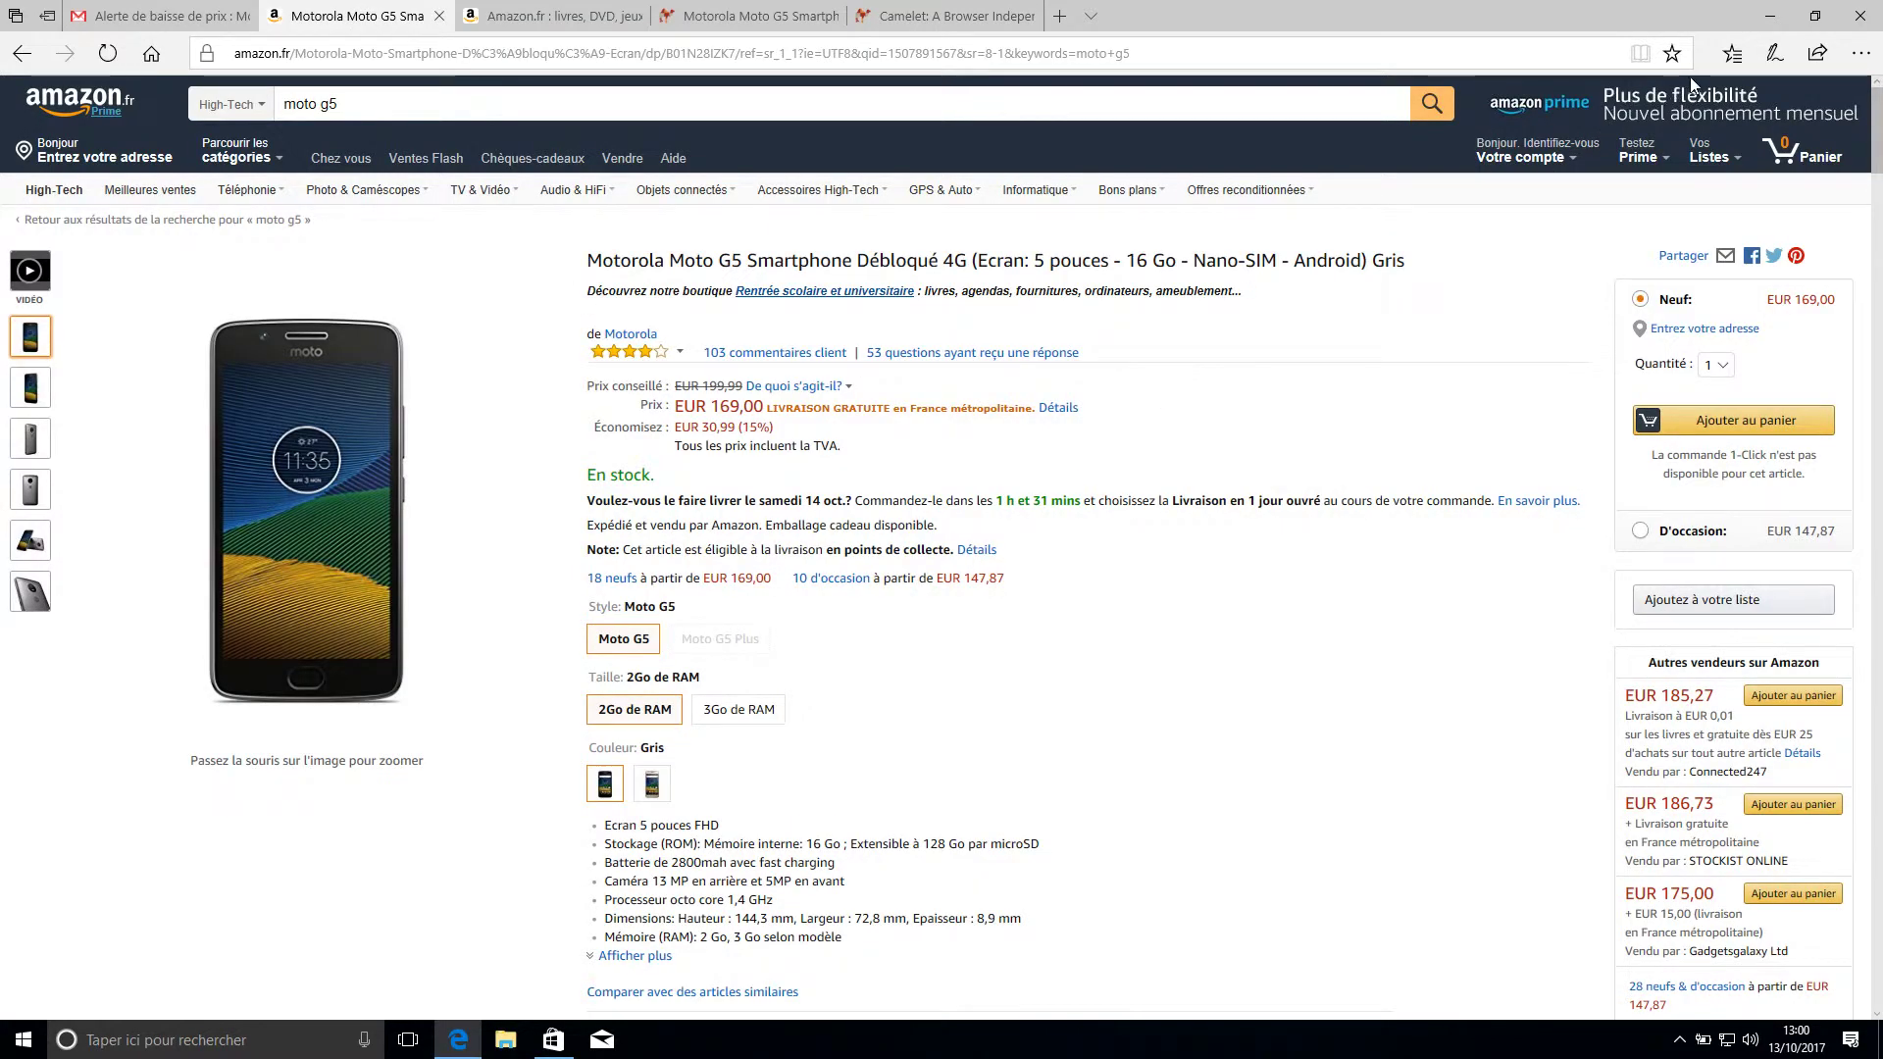
click(927, 22)
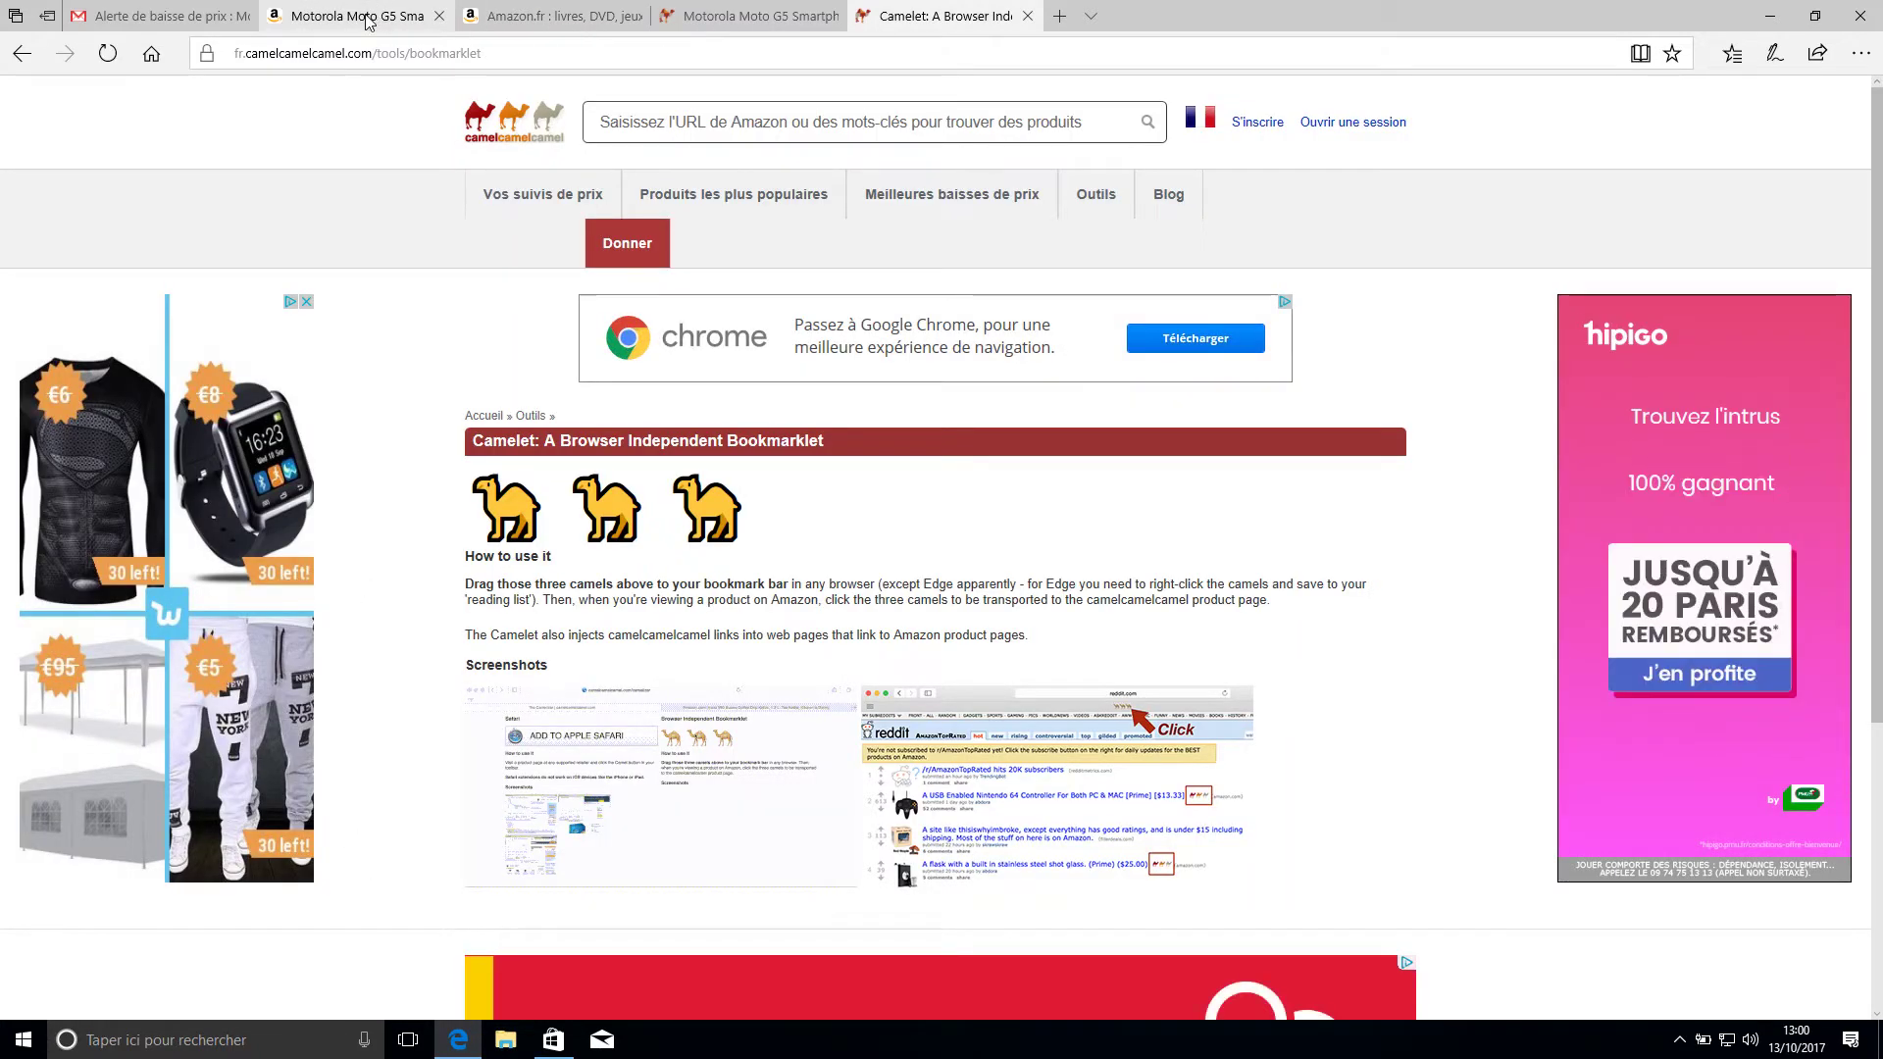
click(368, 22)
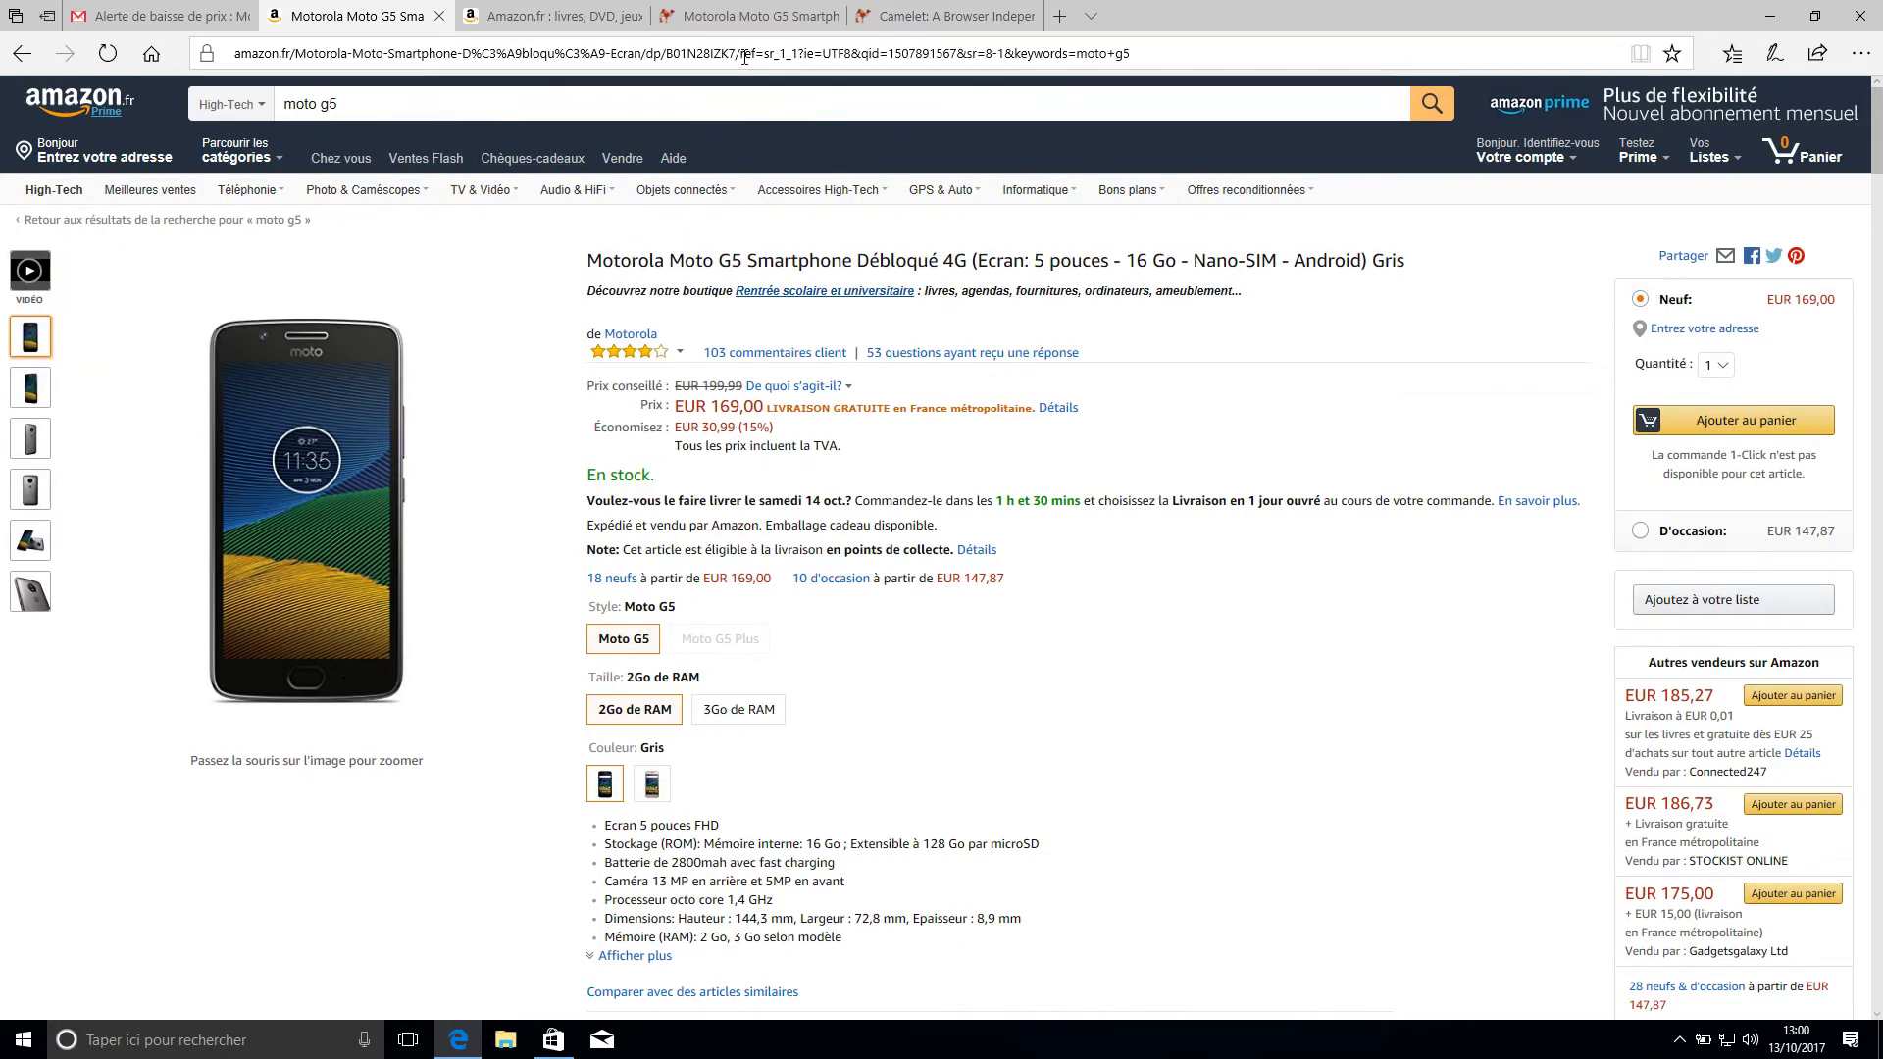
Look over the desired price, update option and Amazon price history on the Moto G5's camelcamelcamel tracking page.
click(736, 15)
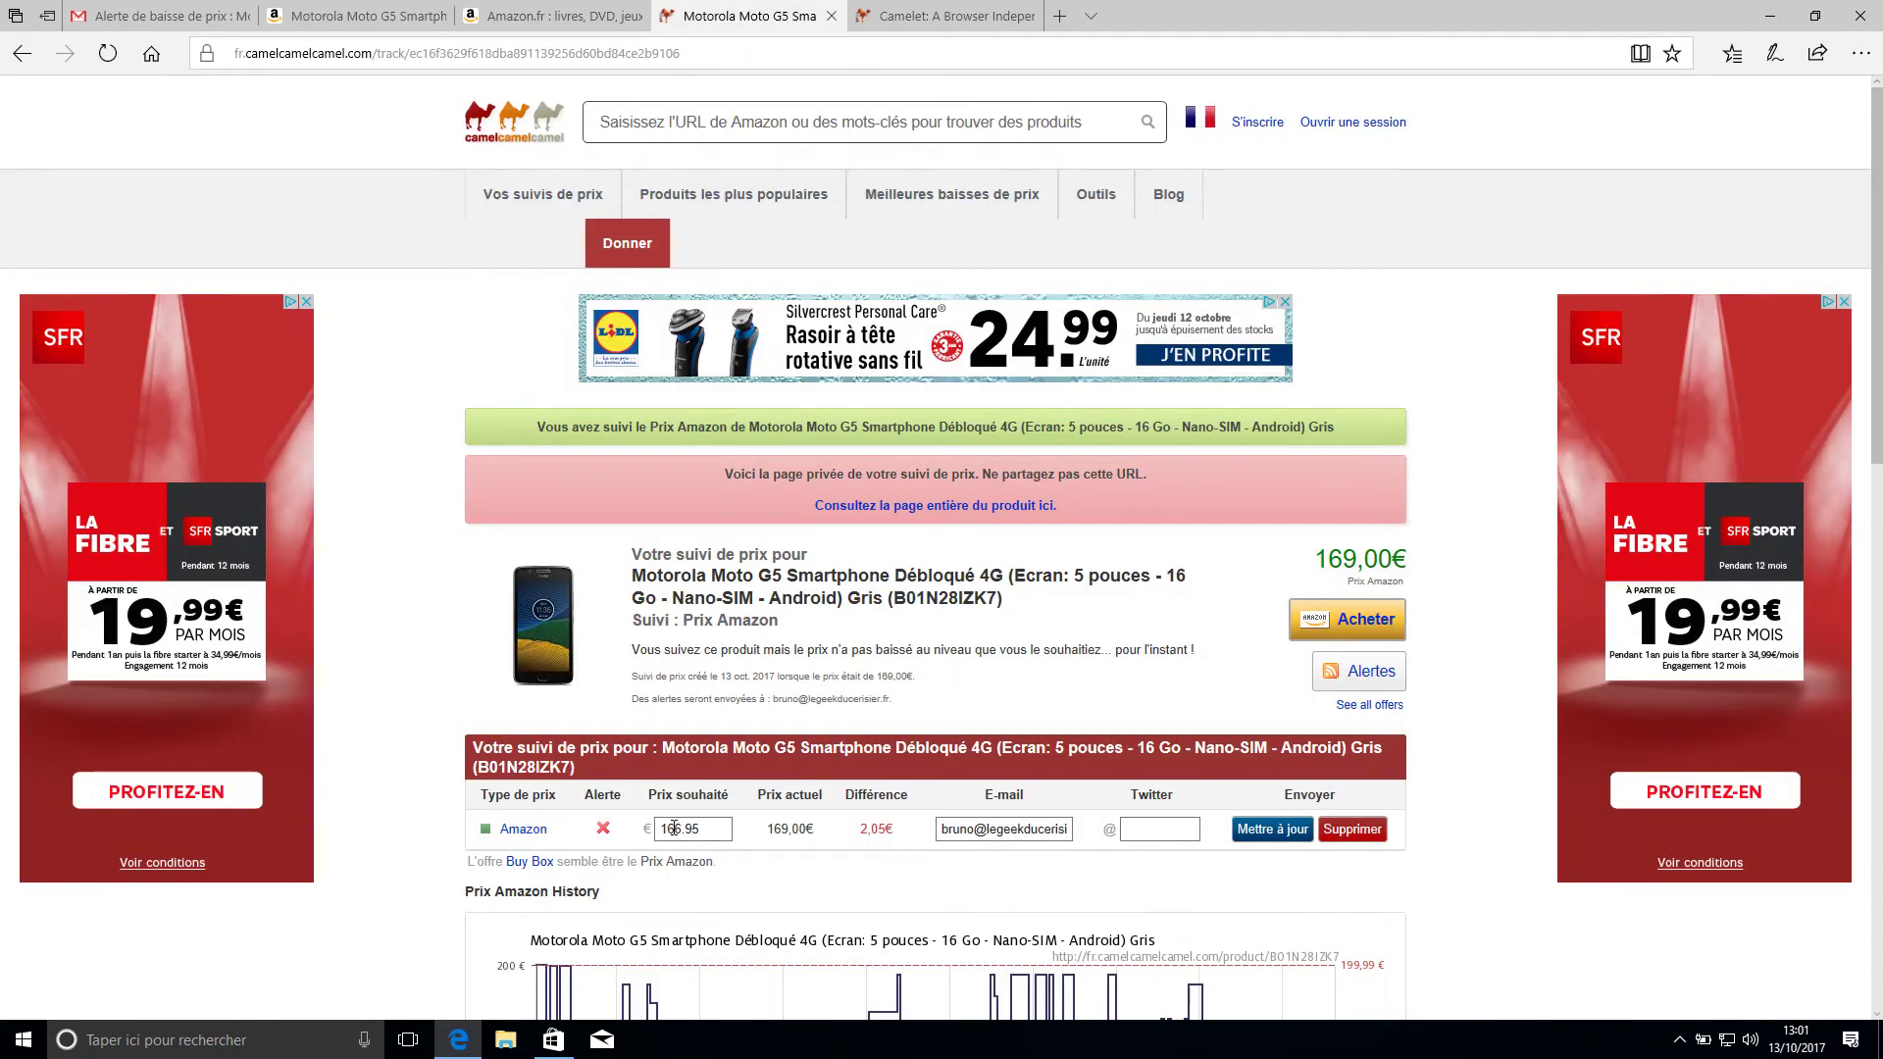
scroll(744, 798, down, 3)
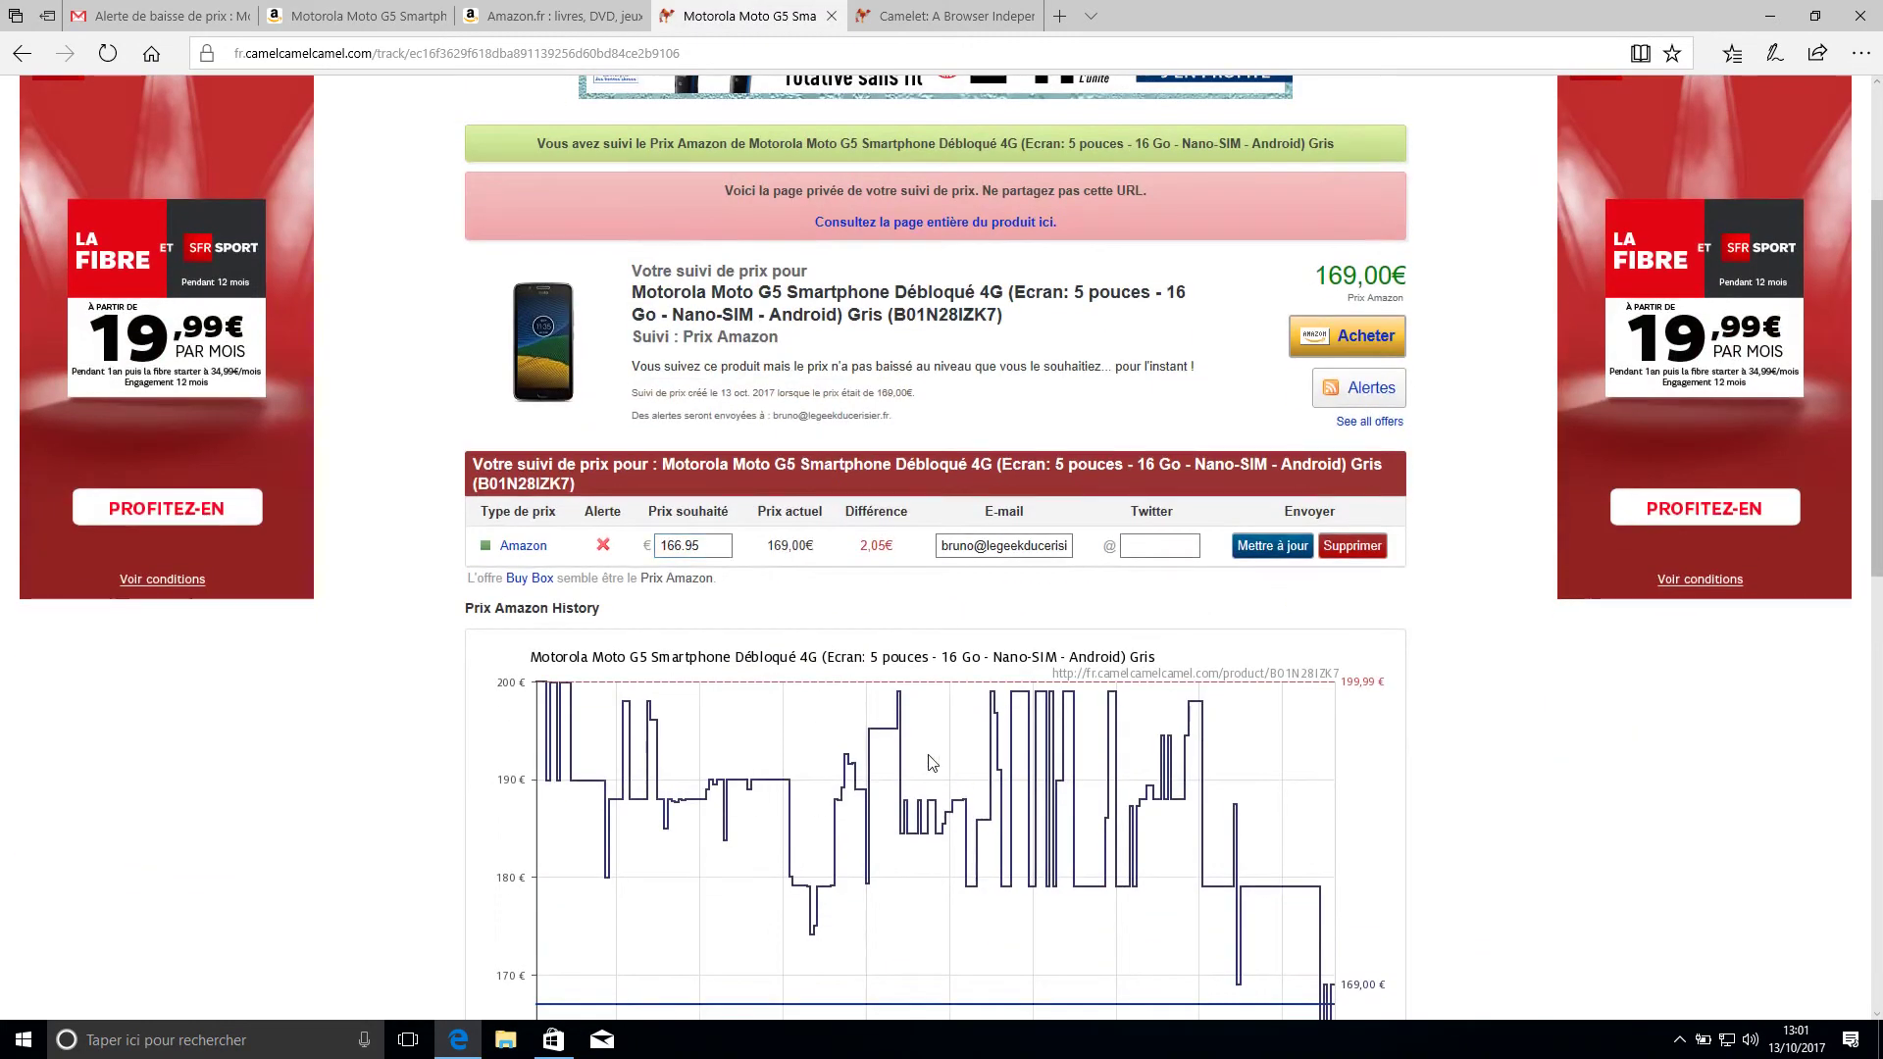
click(1273, 545)
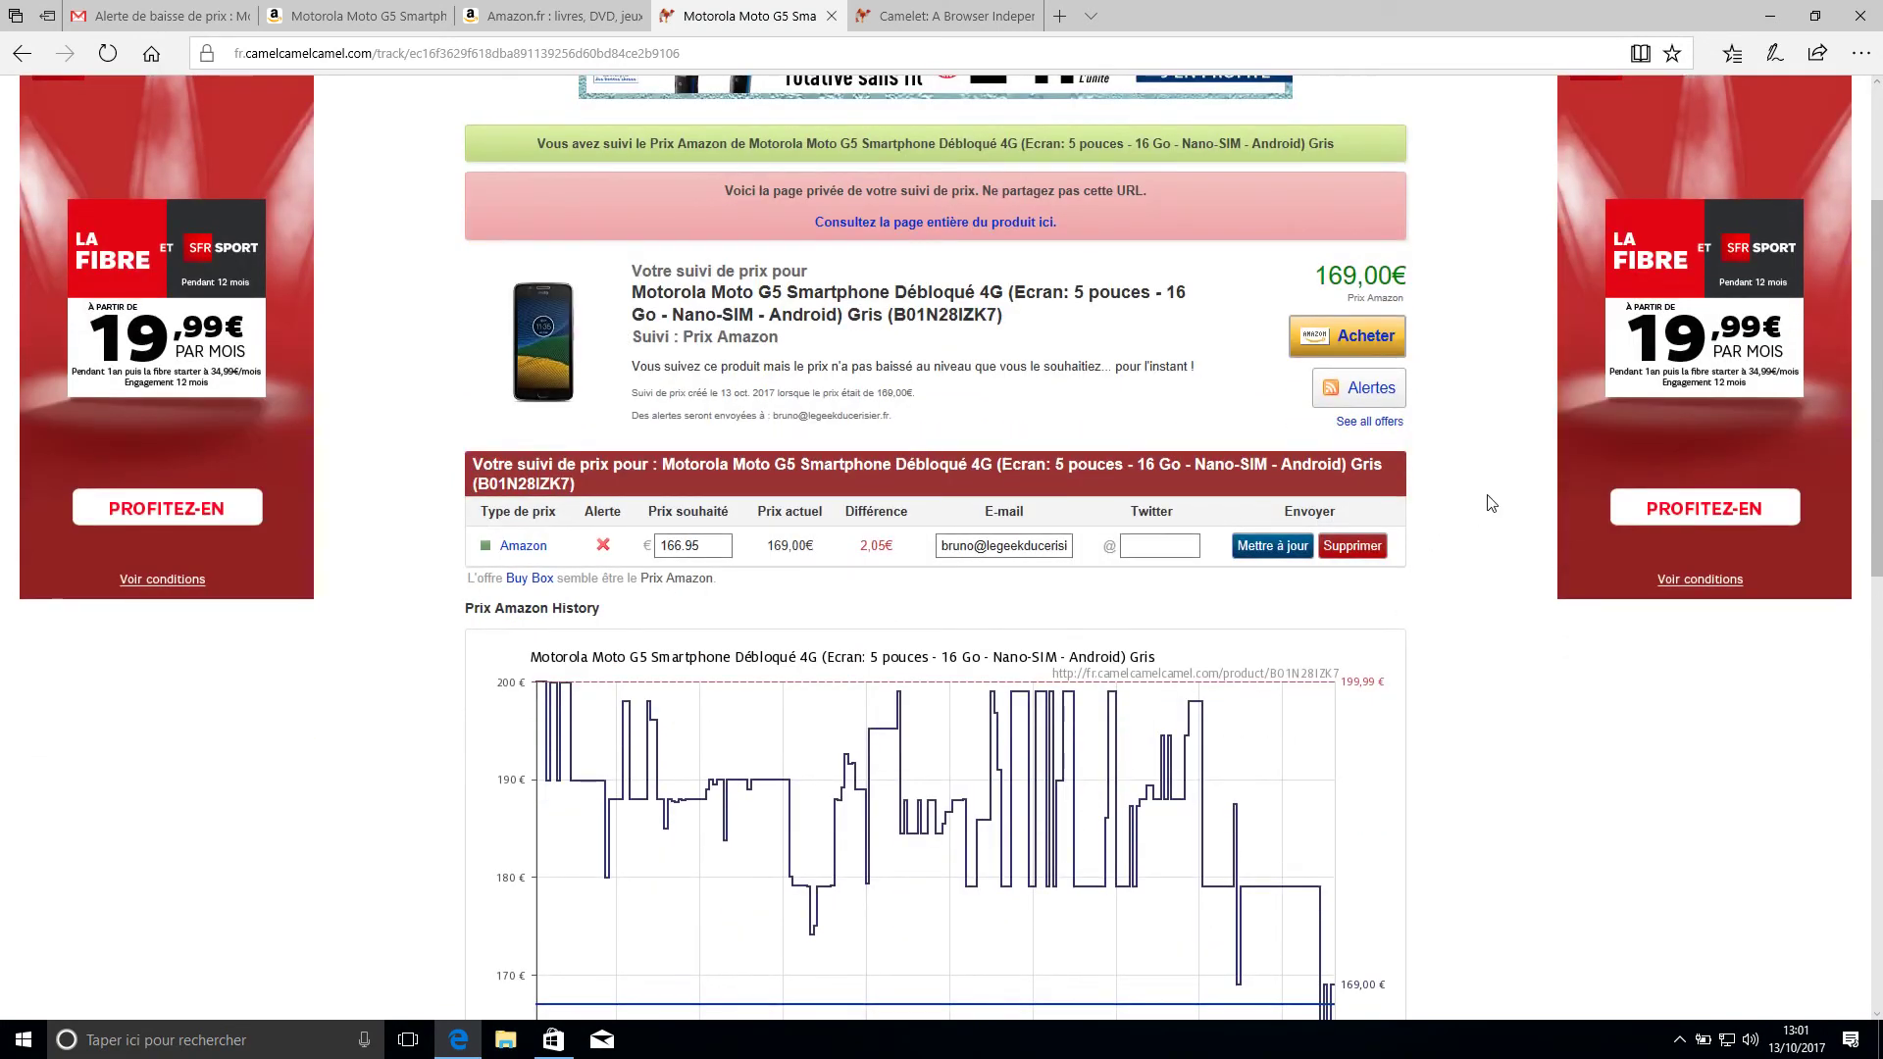
scroll(1491, 503, up, 3)
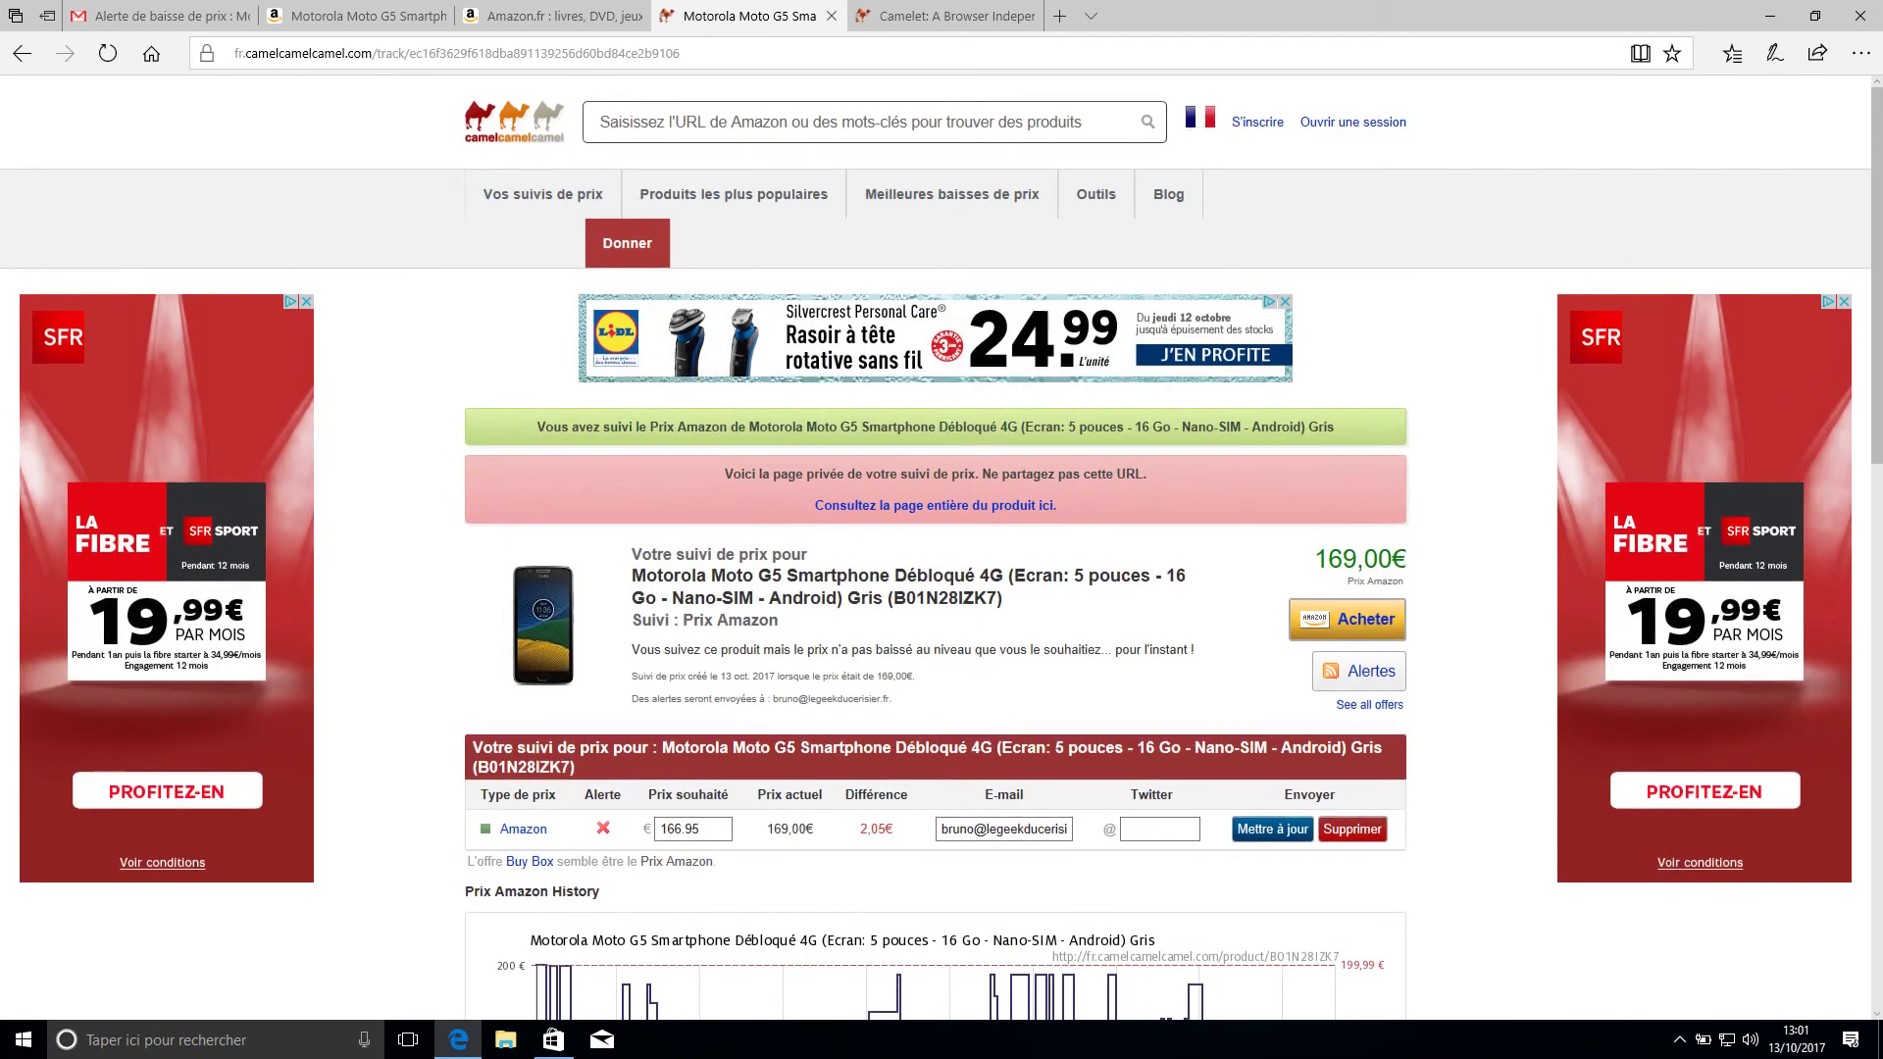